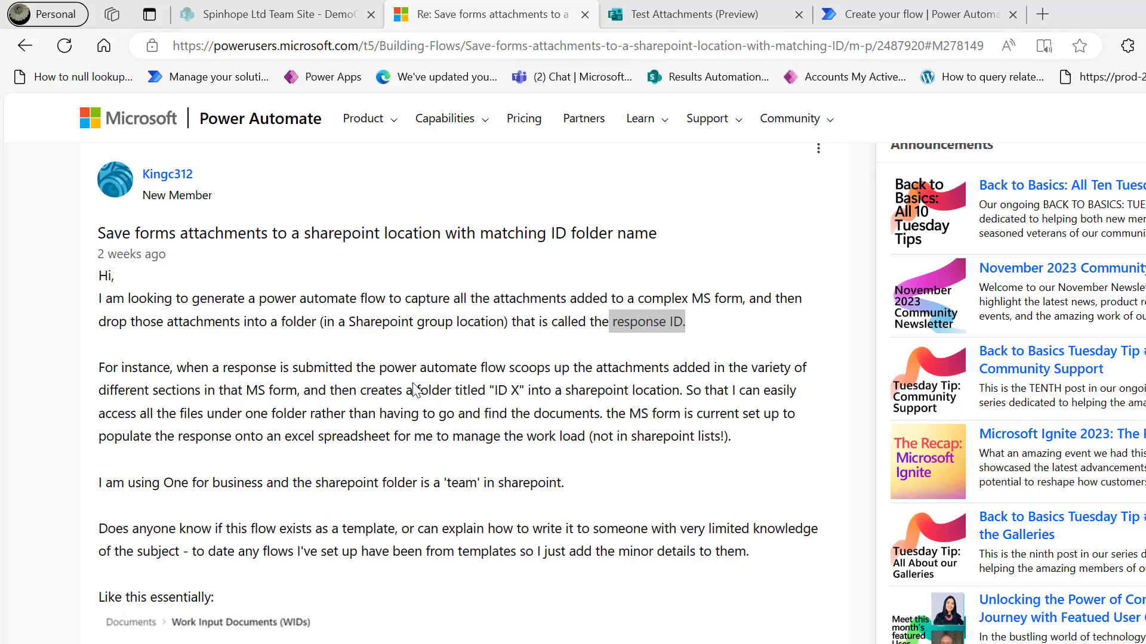
Highlight the 'MS form, and then' words and the phrase about naming folders by response ID in the forum post.
left_click_drag(242, 392, 356, 392)
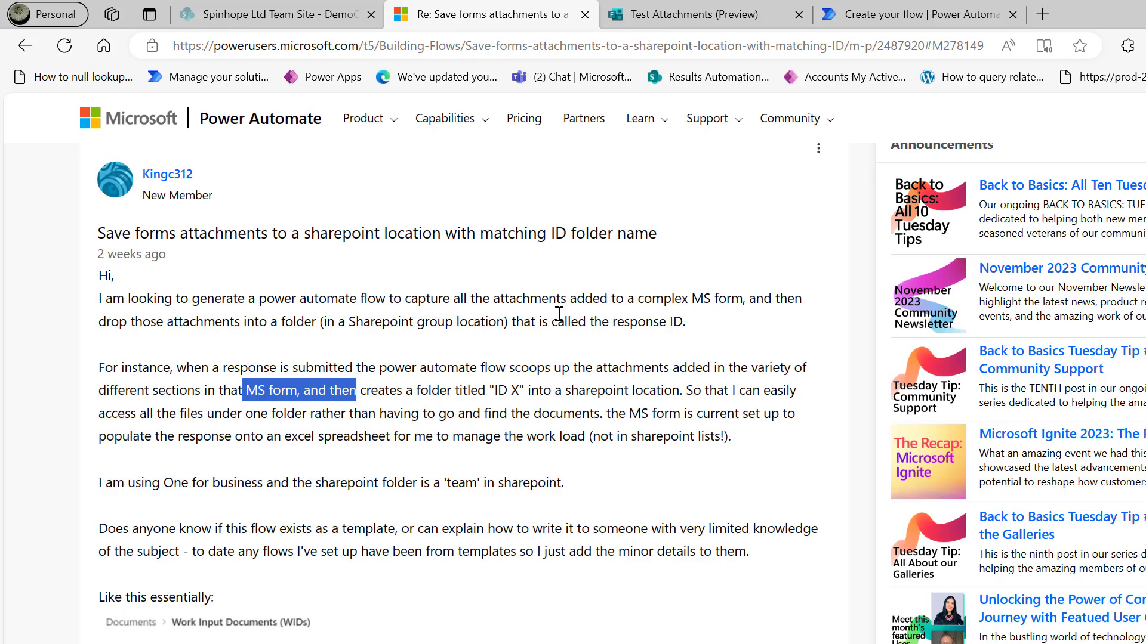
left_click_drag(557, 315, 700, 328)
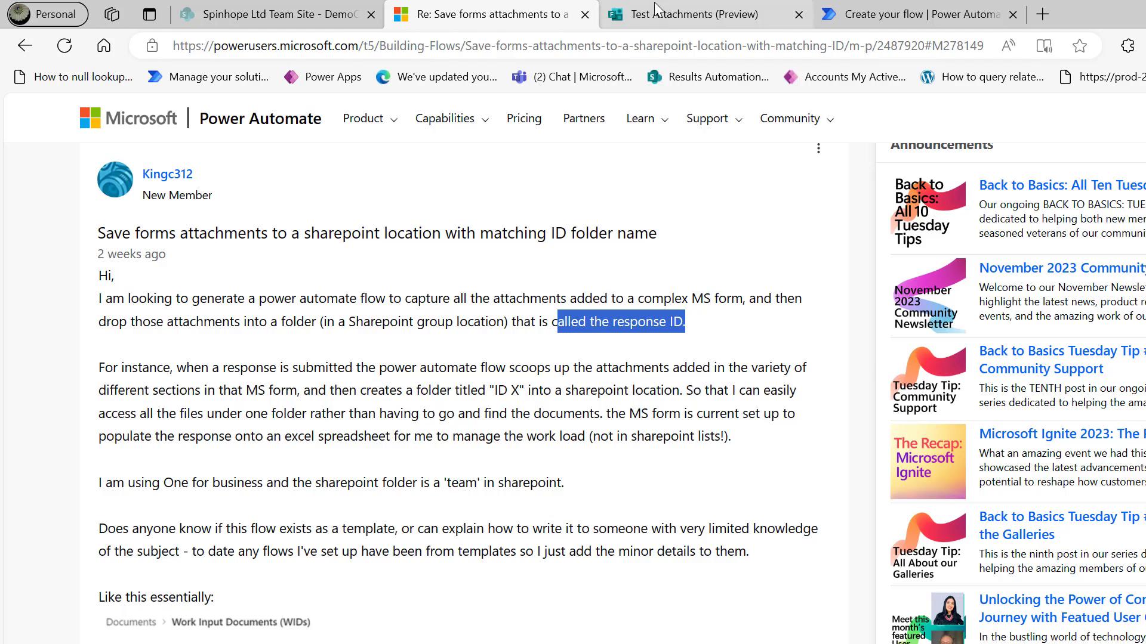
left_click(664, 22)
scroll(493, 383, "up", 1)
scroll(493, 383, "up", 7)
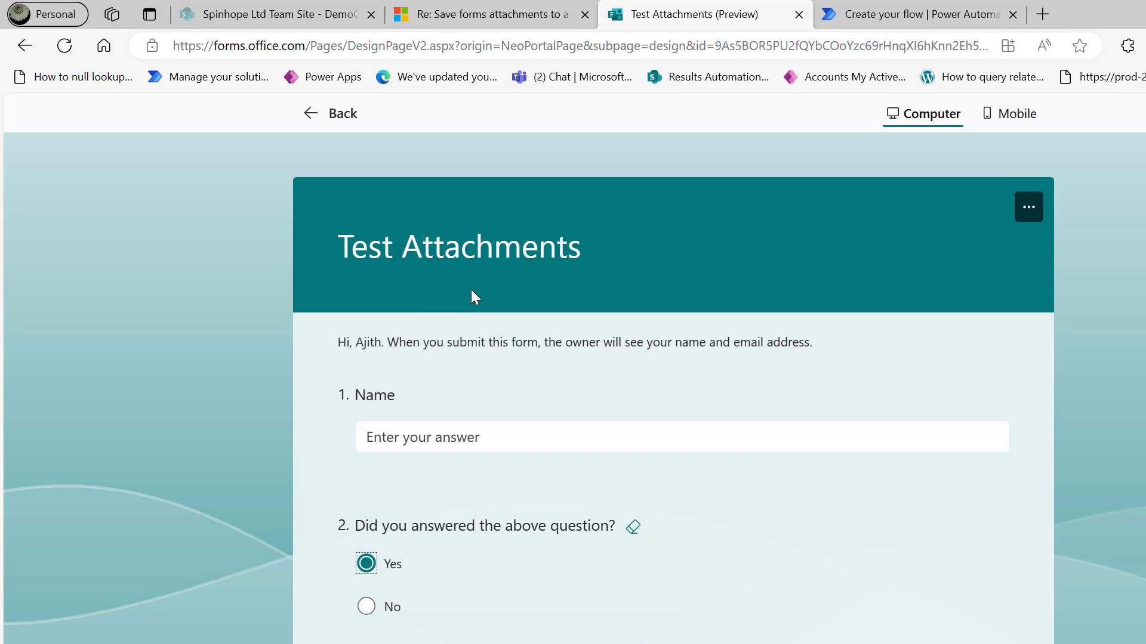
scroll(618, 381, "down", 9)
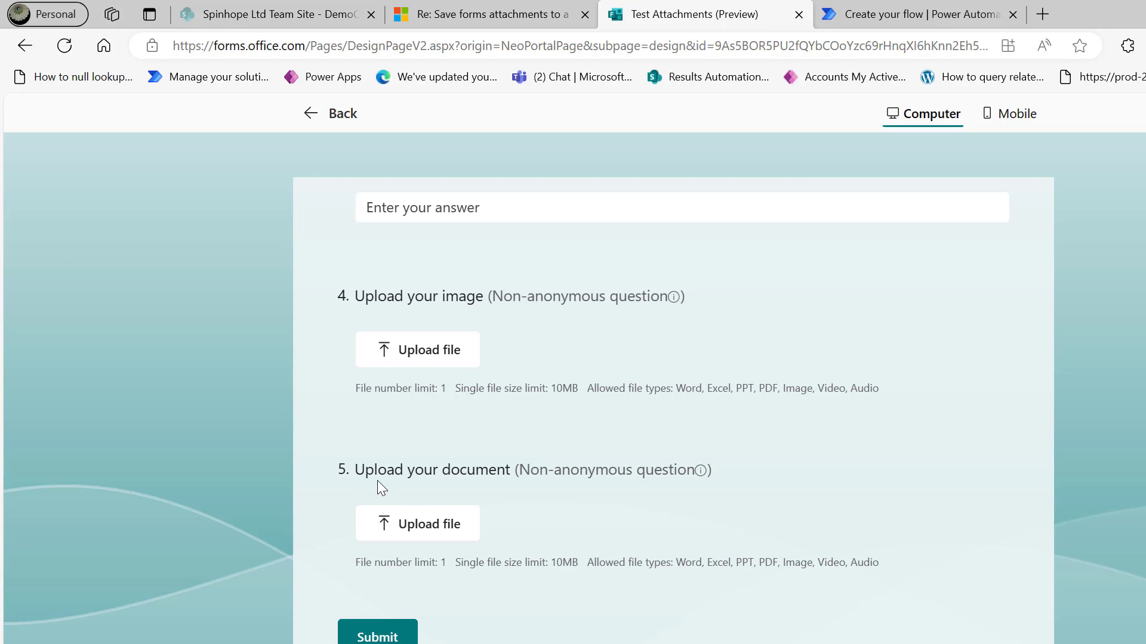
Set the flow trigger's Form Id to Test Attachments.
left_click(847, 13)
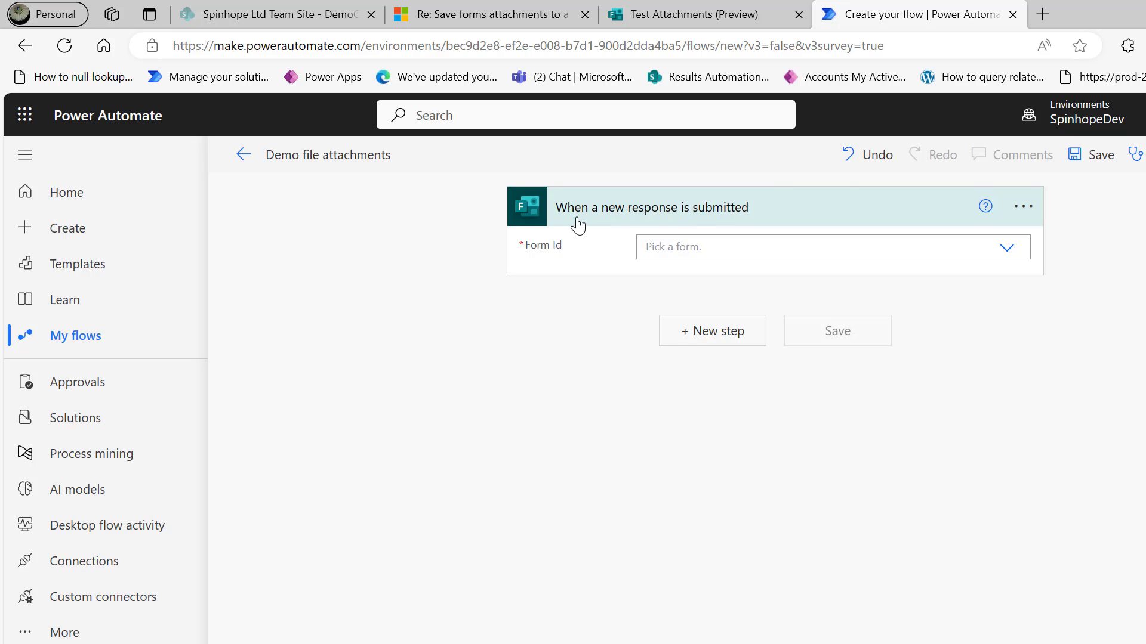
left_click(727, 247)
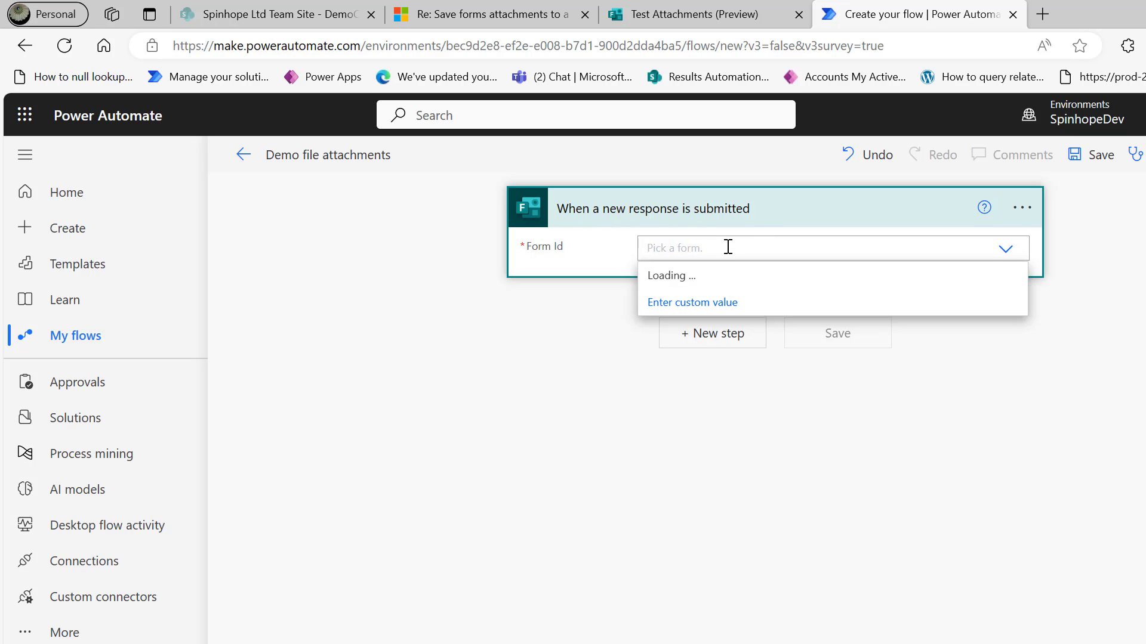
type("test")
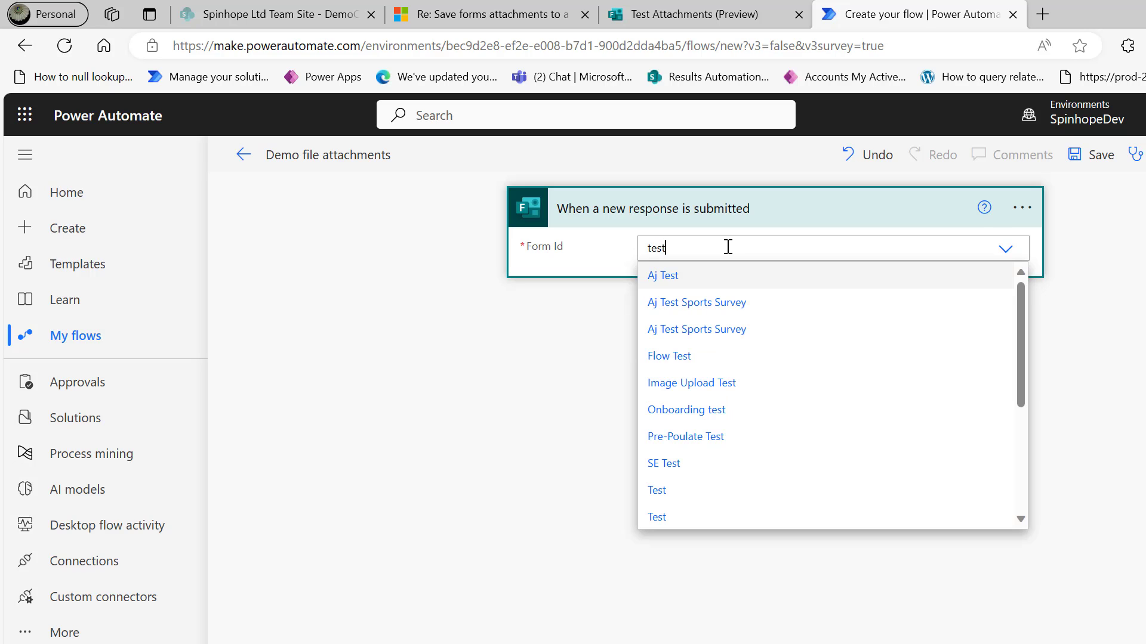
type(" att")
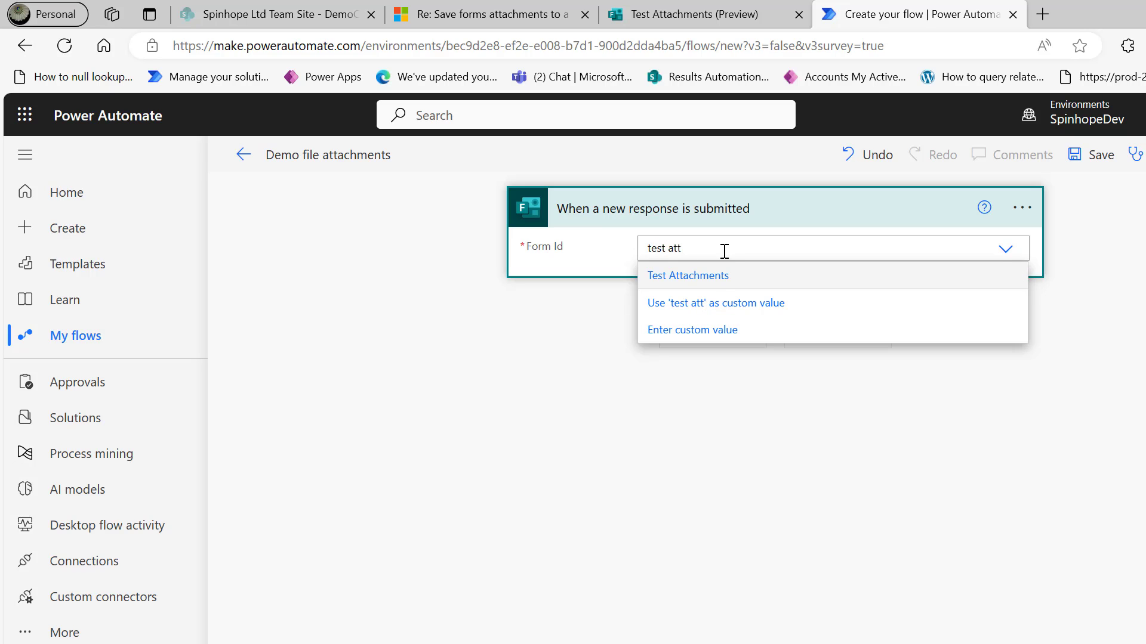
left_click(714, 277)
Add a Forms Get response details step using Test Attachments and the trigger's Response Id.
left_click(716, 345)
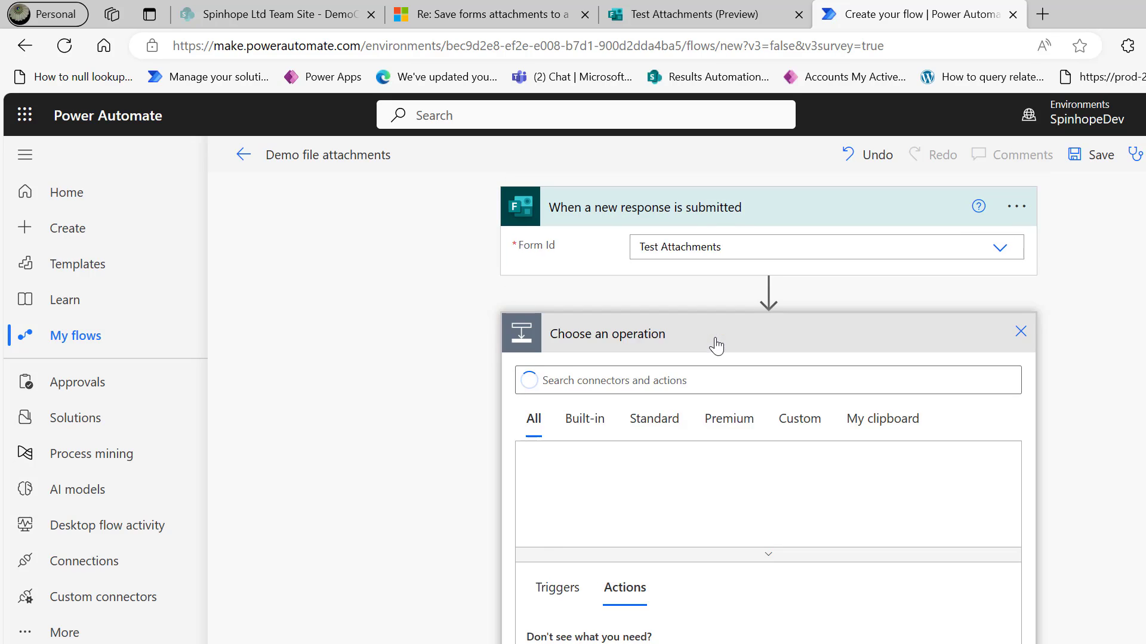
type("forms")
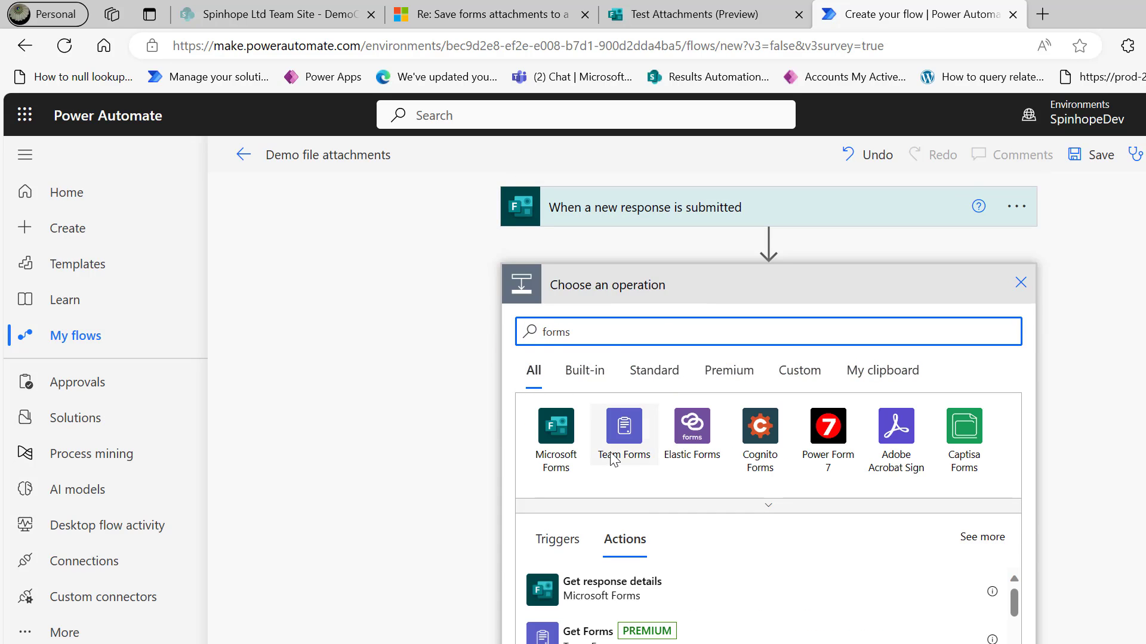
left_click(596, 604)
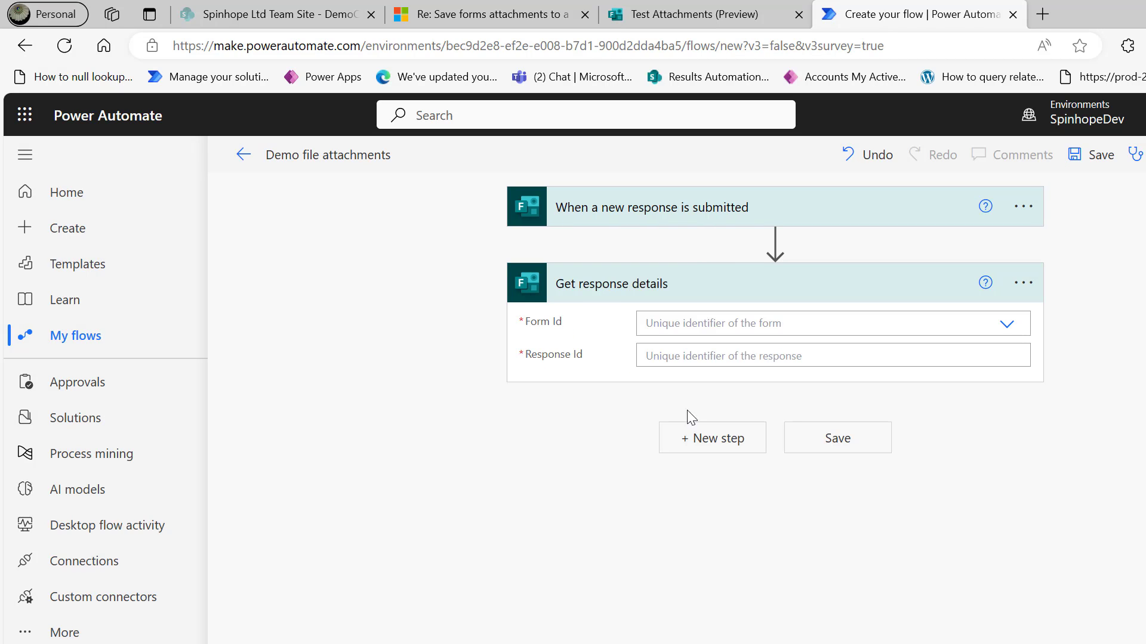
left_click(766, 325)
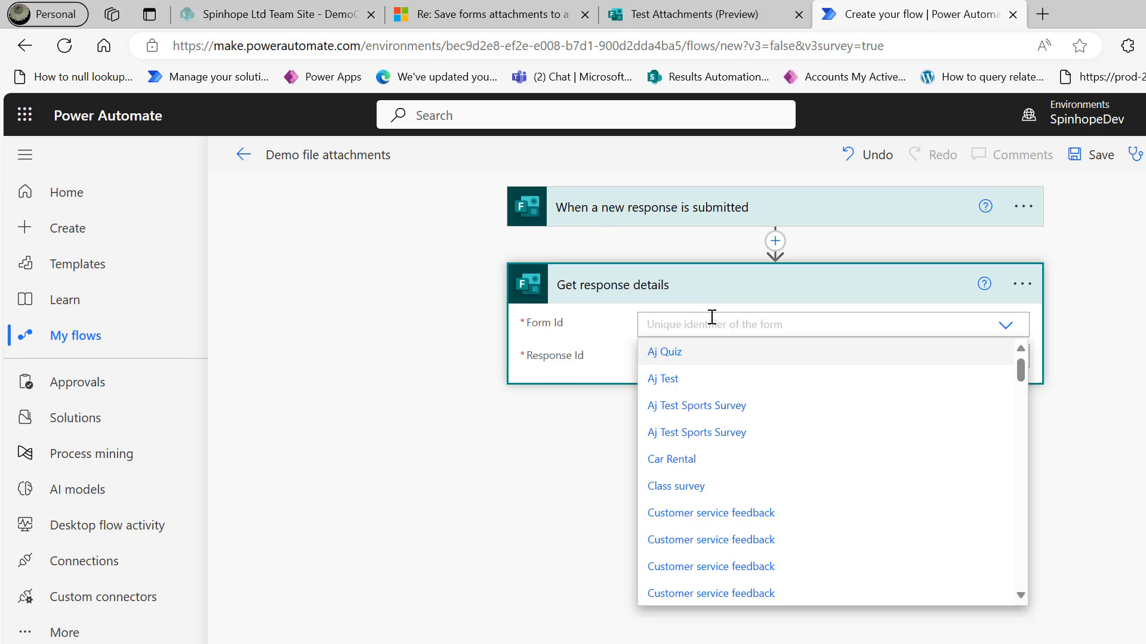
type("testa")
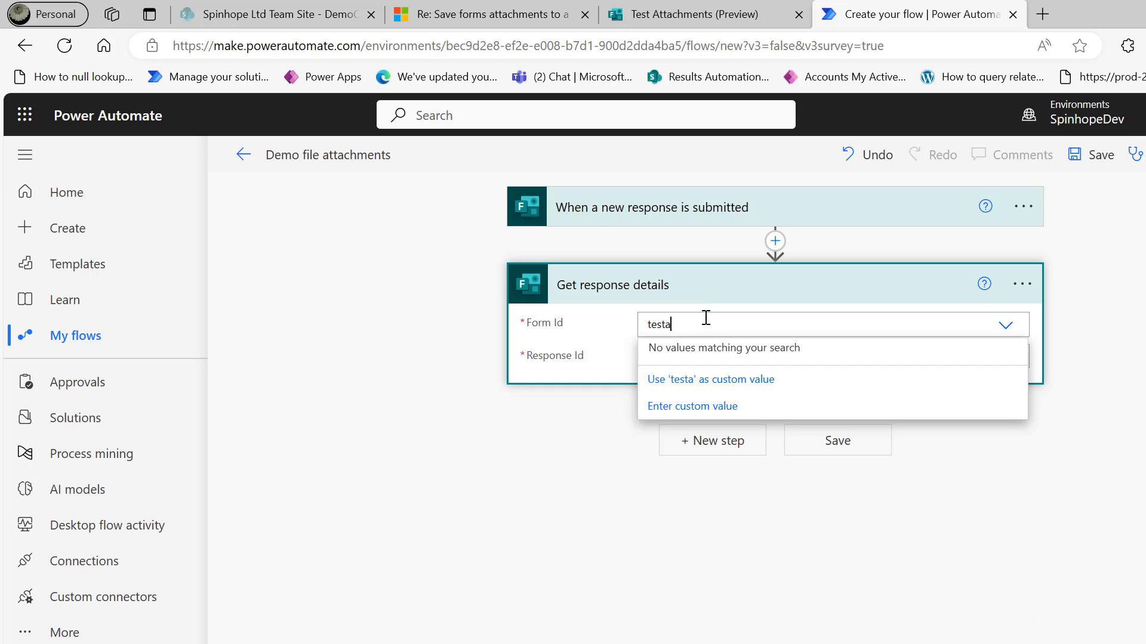
key("BackSpace")
type("att")
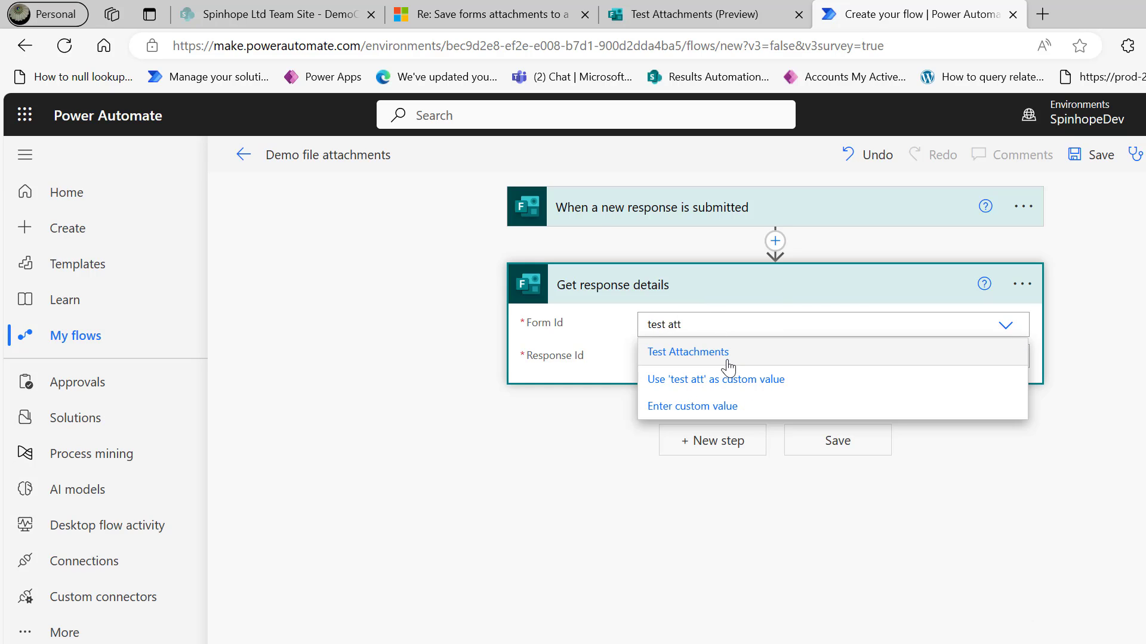
left_click(724, 358)
left_click(734, 358)
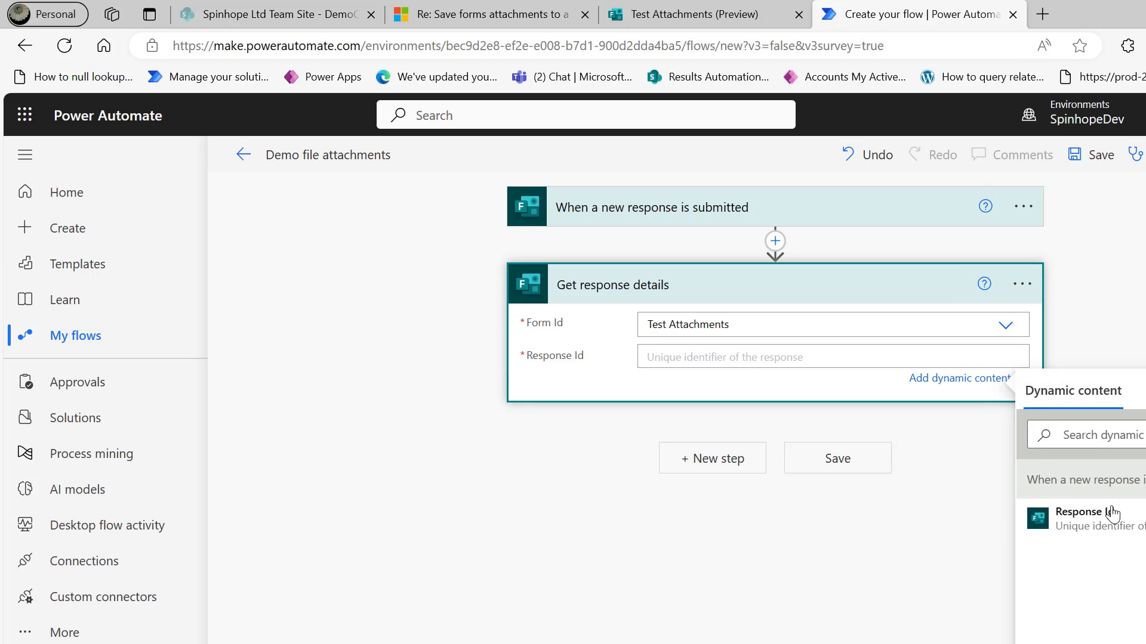
left_click(1100, 530)
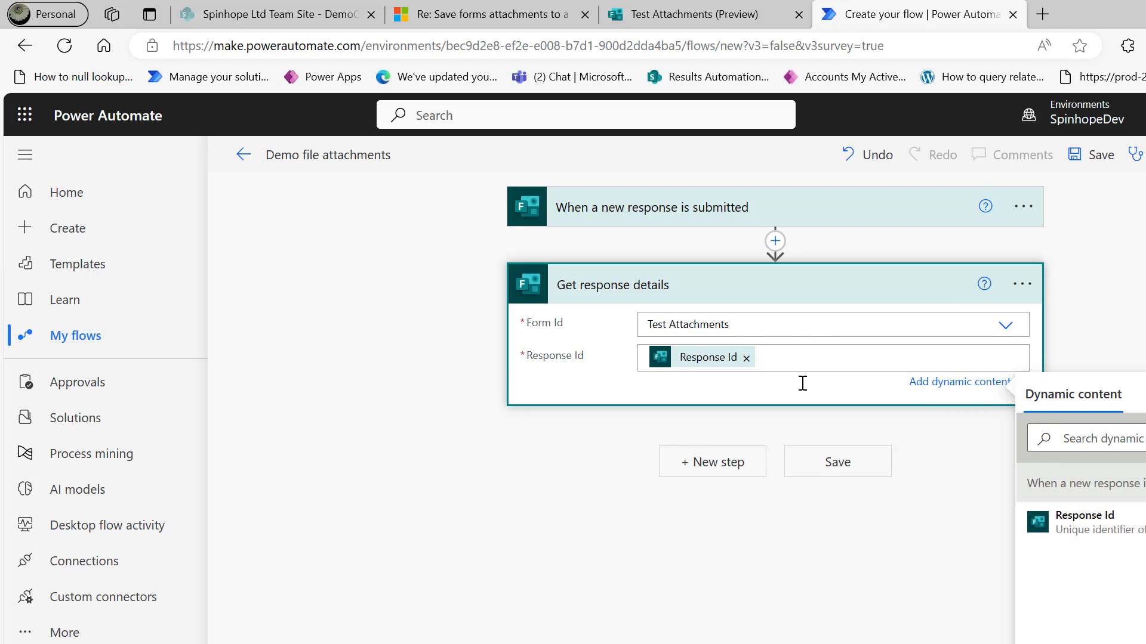
left_click(707, 470)
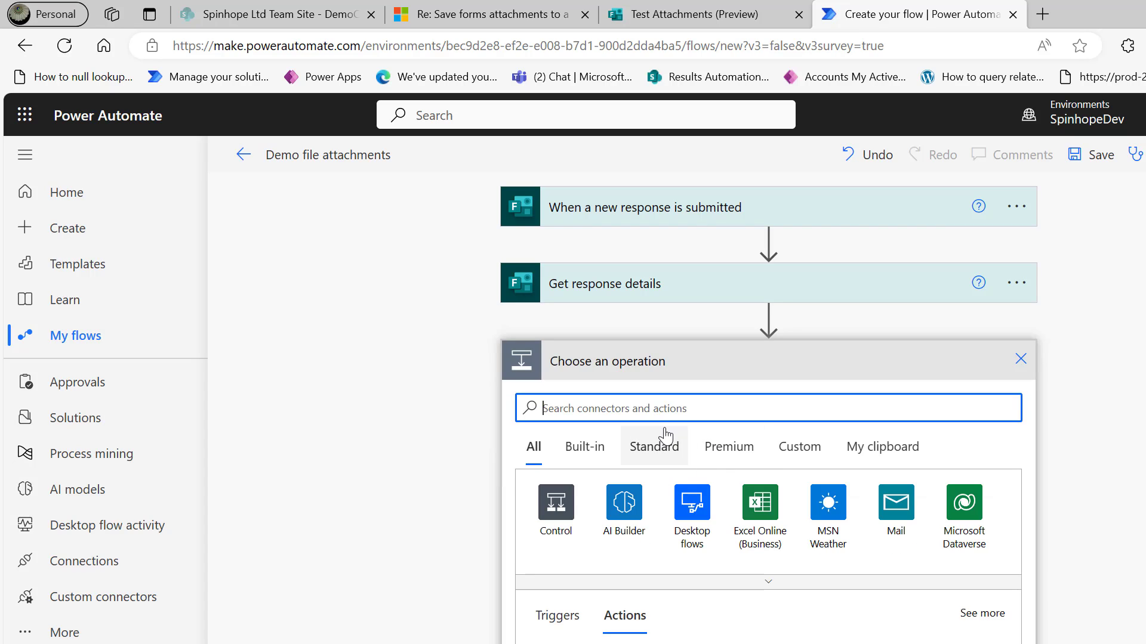
Add the SharePoint Create new folder action after Get response details.
type("sharepoint")
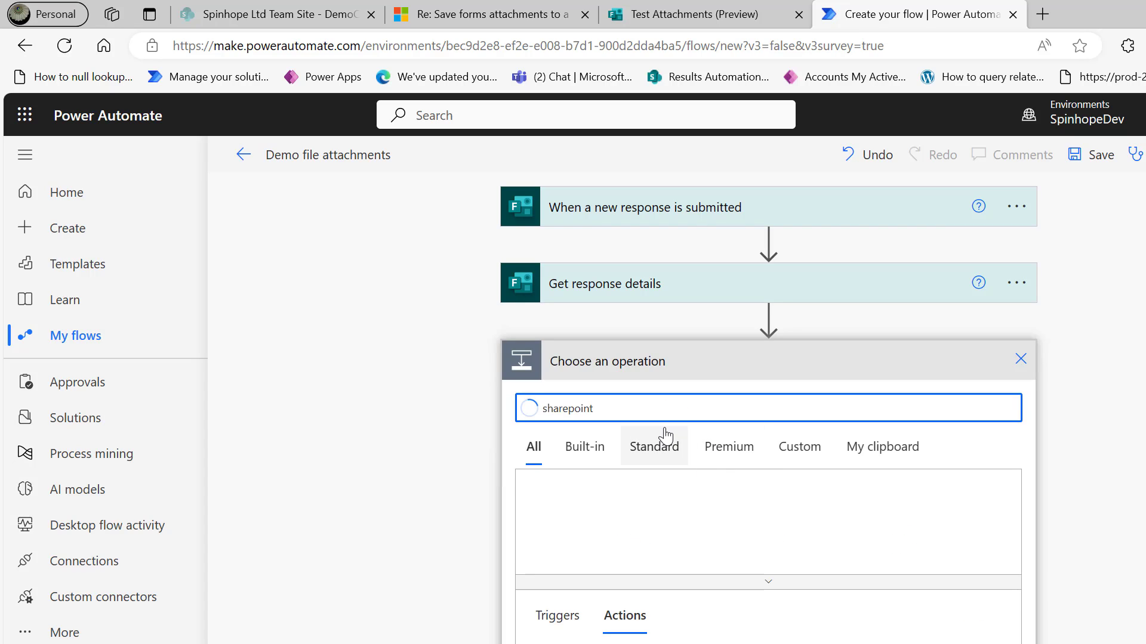
left_click(556, 504)
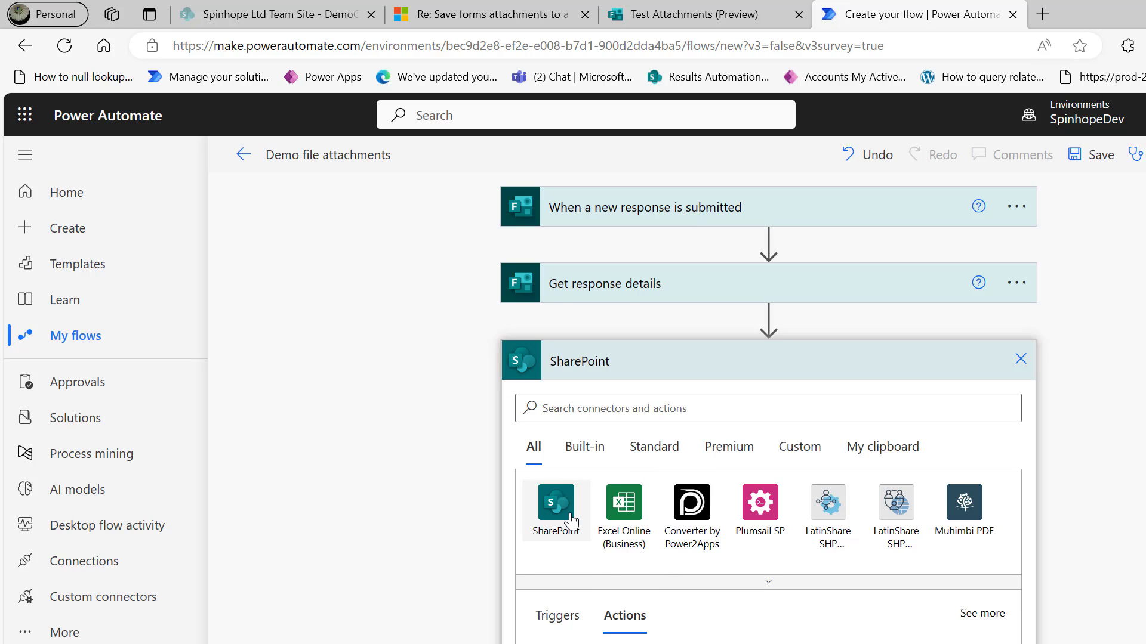
type("create folder")
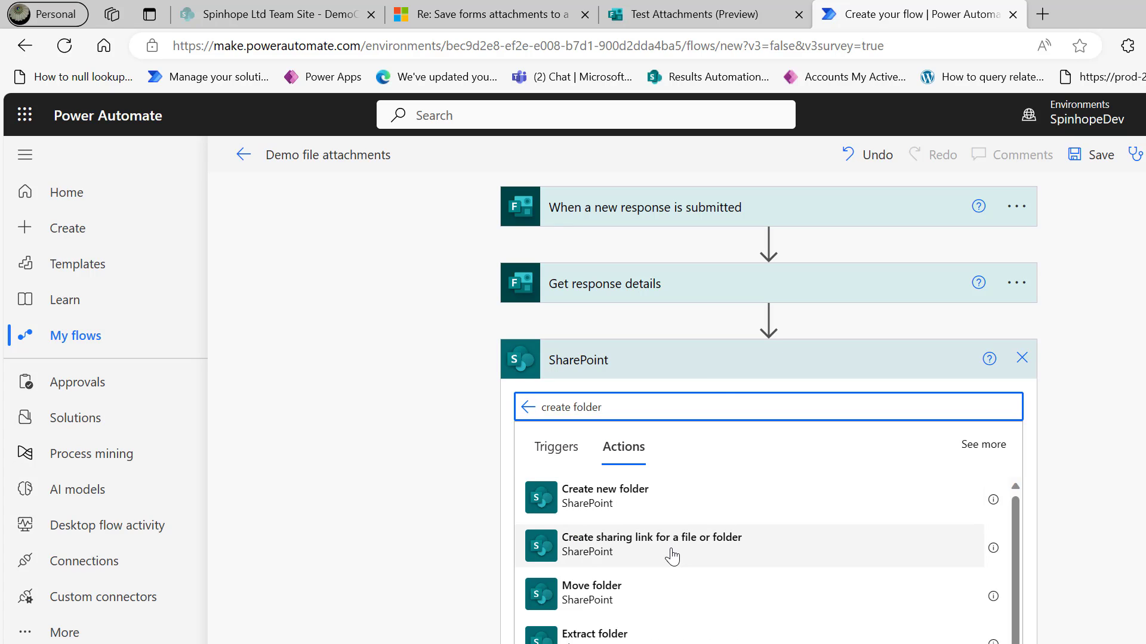
left_click(615, 498)
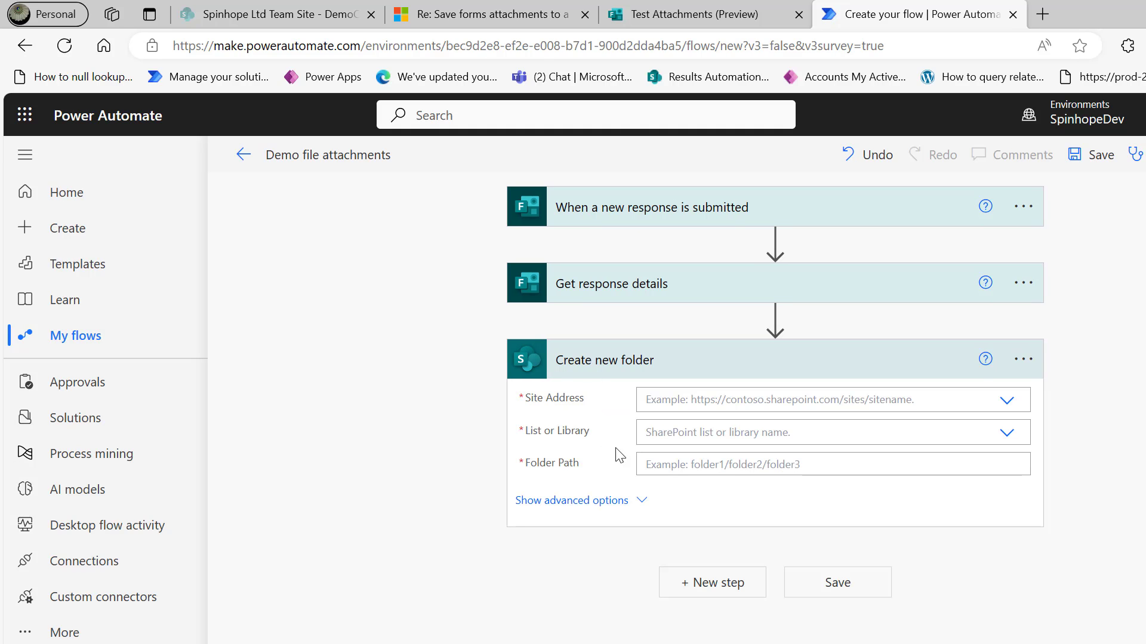
left_click(258, 16)
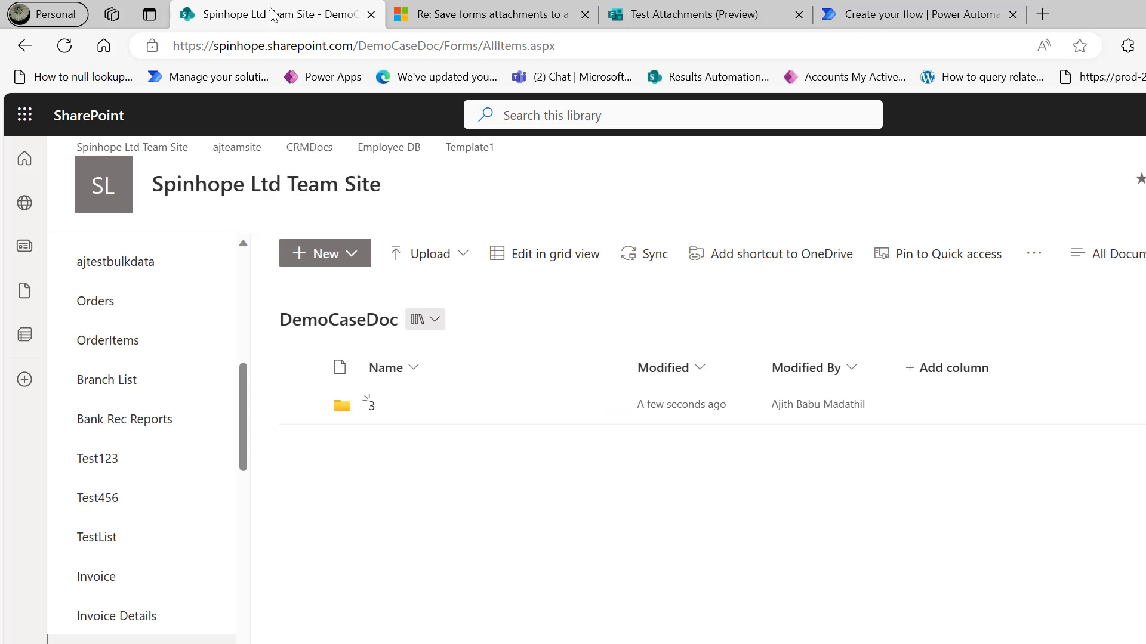
Delete folder 3 from the DemoCaseDoc library, leaving it empty.
left_click(300, 406)
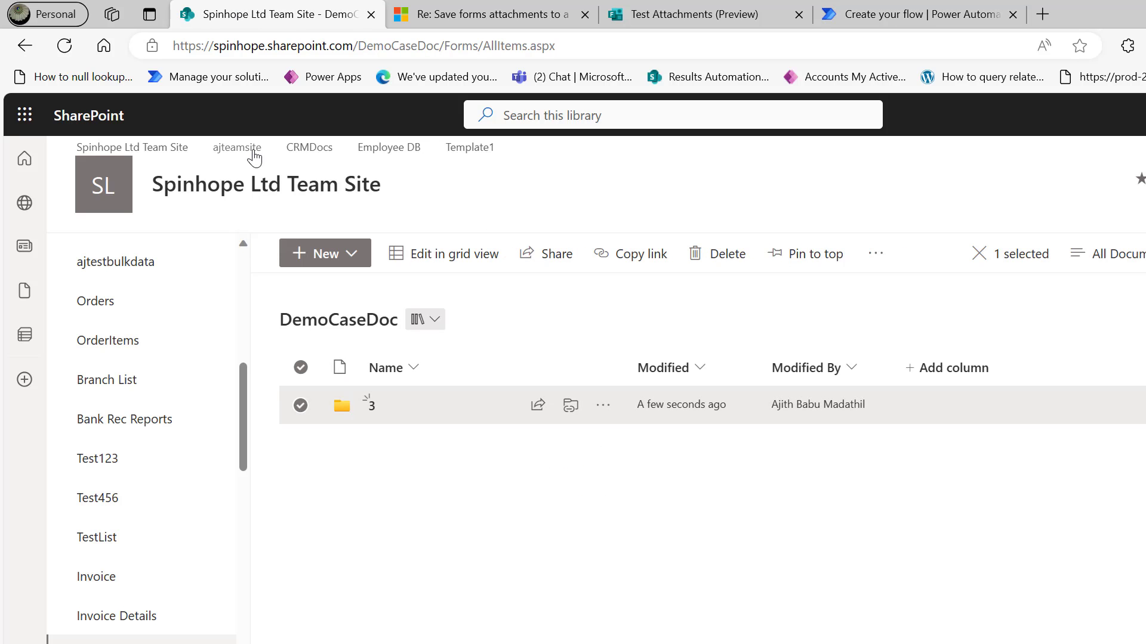
left_click(716, 257)
left_click(716, 544)
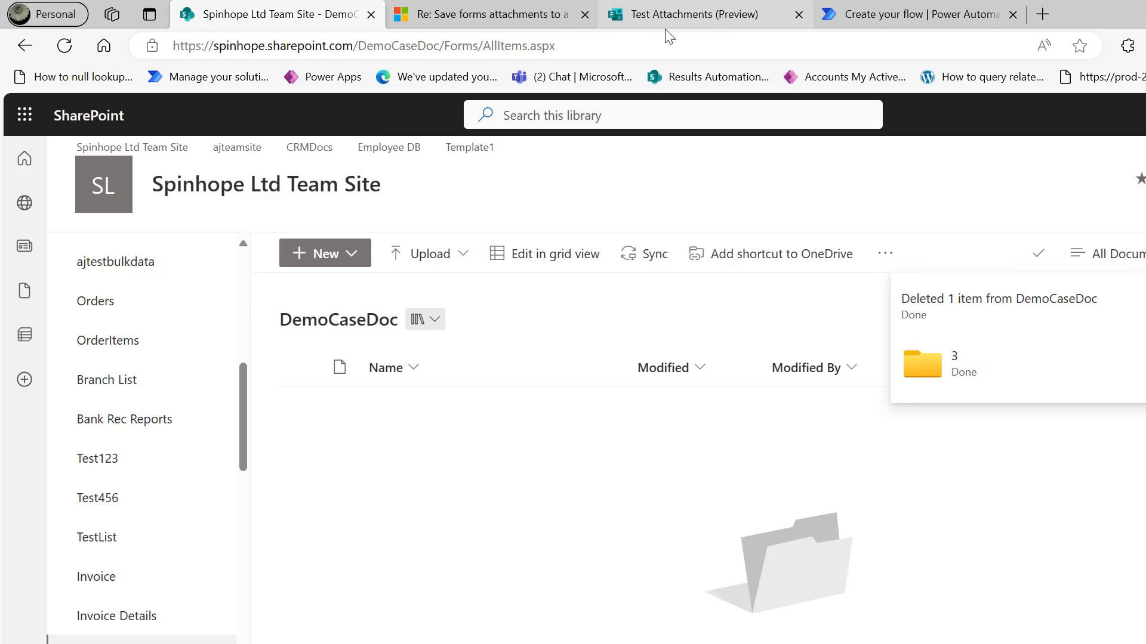
left_click(892, 14)
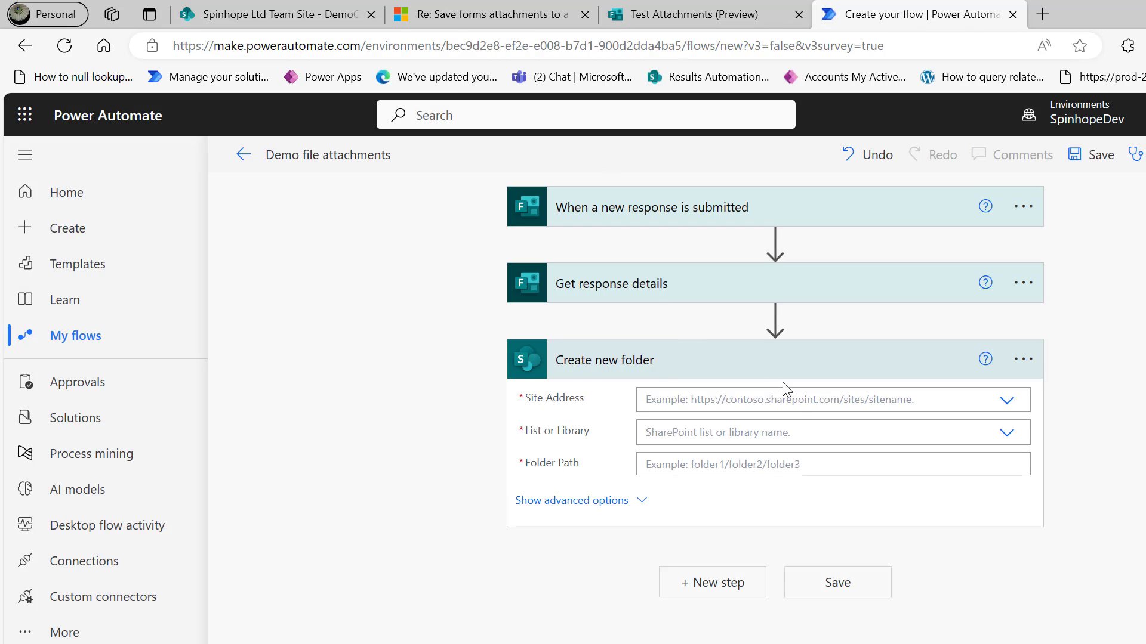
Point Create new folder at the Spinhope Ltd Team Site site and its DemoCaseDoc library.
left_click(825, 401)
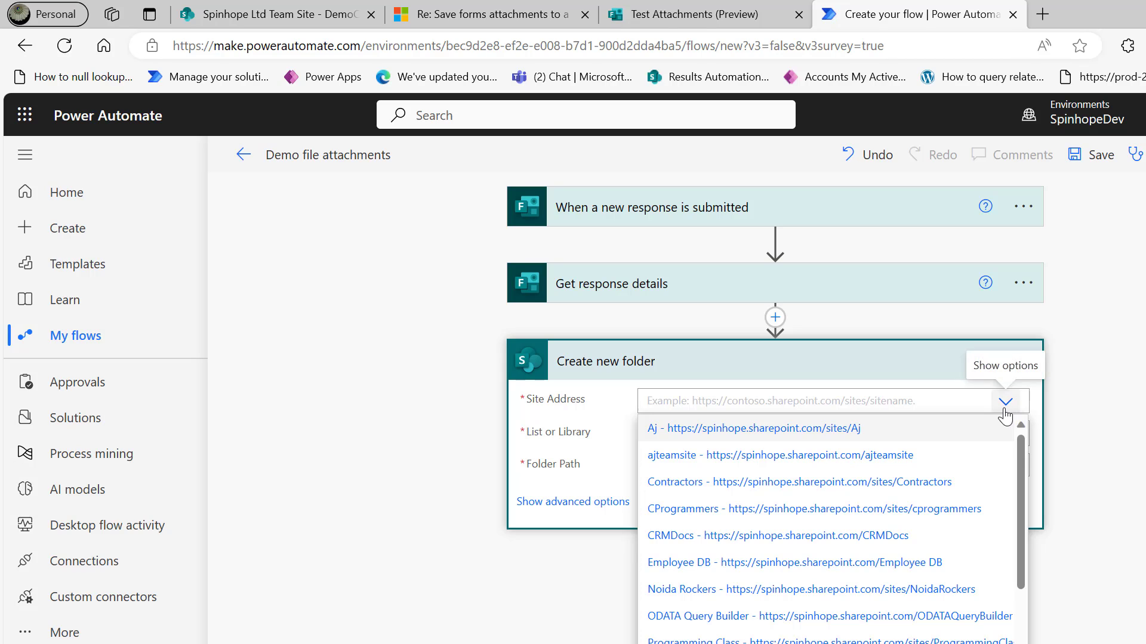
left_click_drag(1019, 482, 1019, 546)
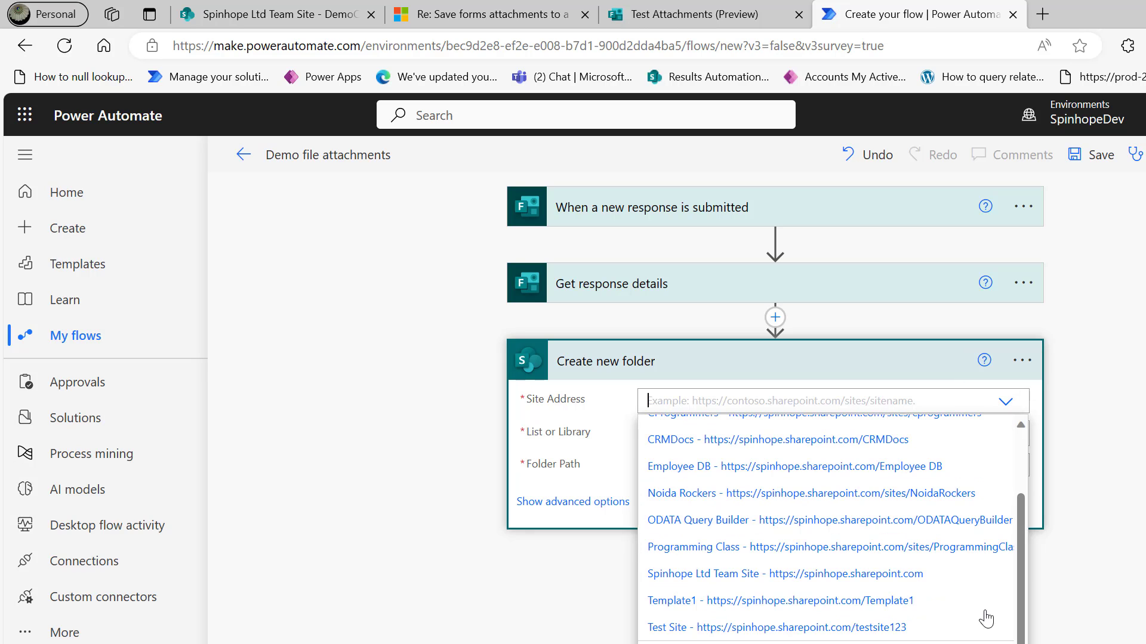
left_click(853, 577)
left_click(743, 435)
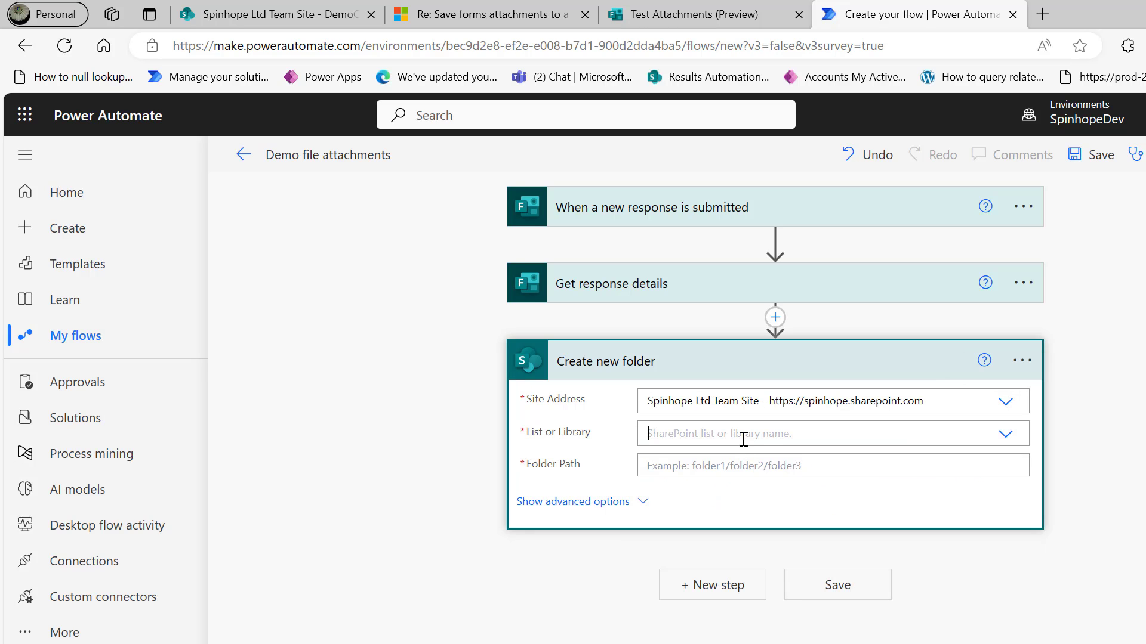
type("demo")
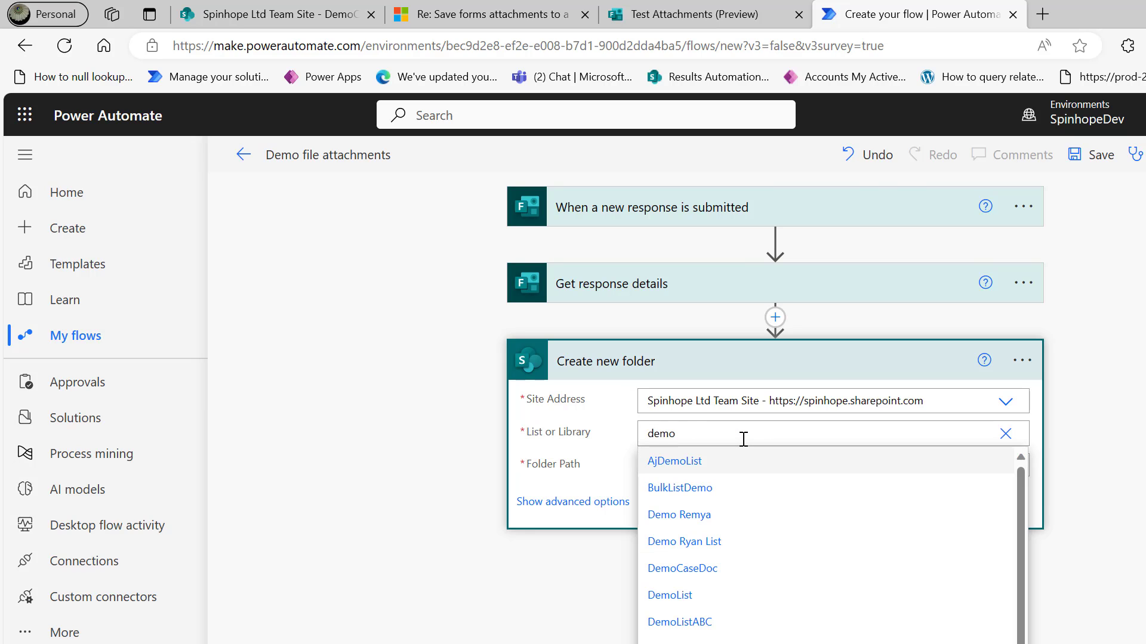
type("case")
left_click(686, 570)
Set the new folder's path to the form's Response Id dynamic value.
left_click(352, 18)
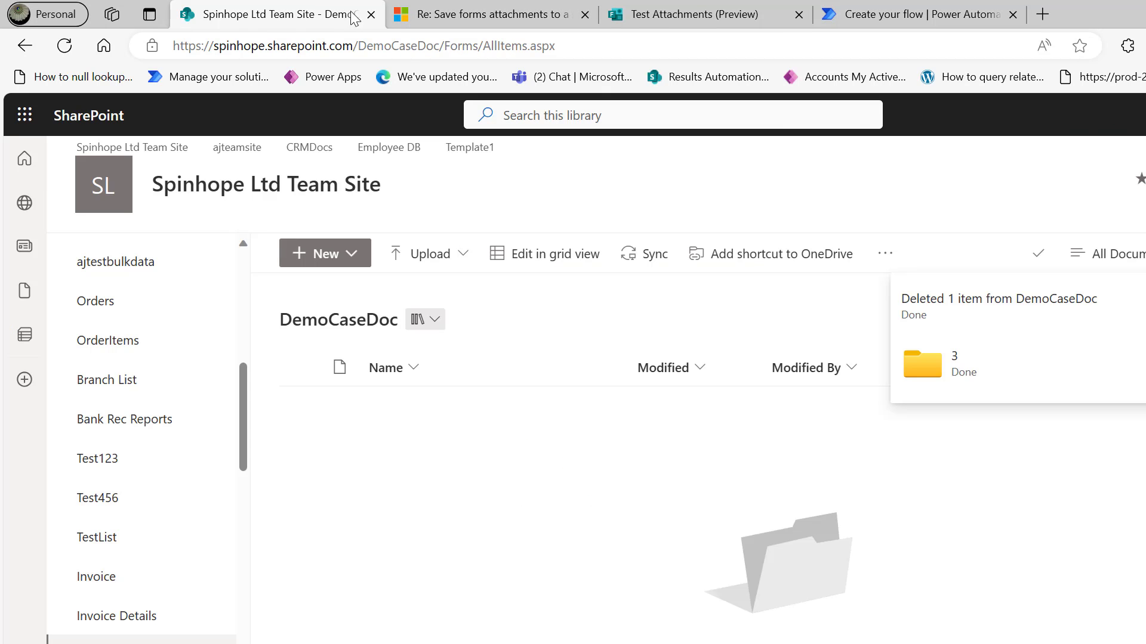
left_click(664, 14)
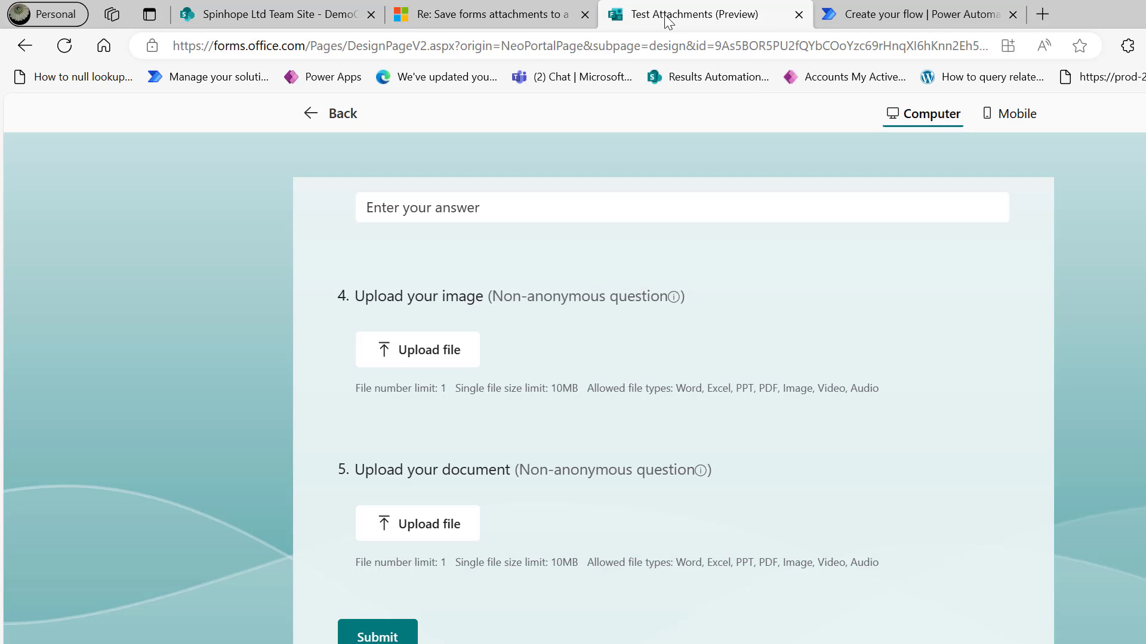
left_click(913, 15)
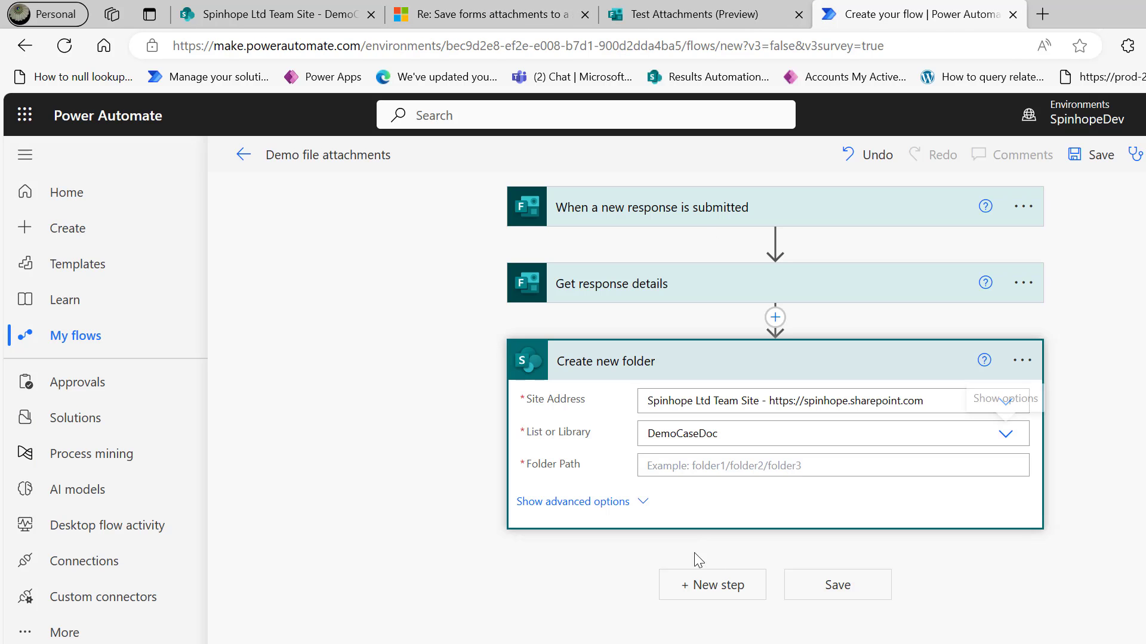
left_click(679, 463)
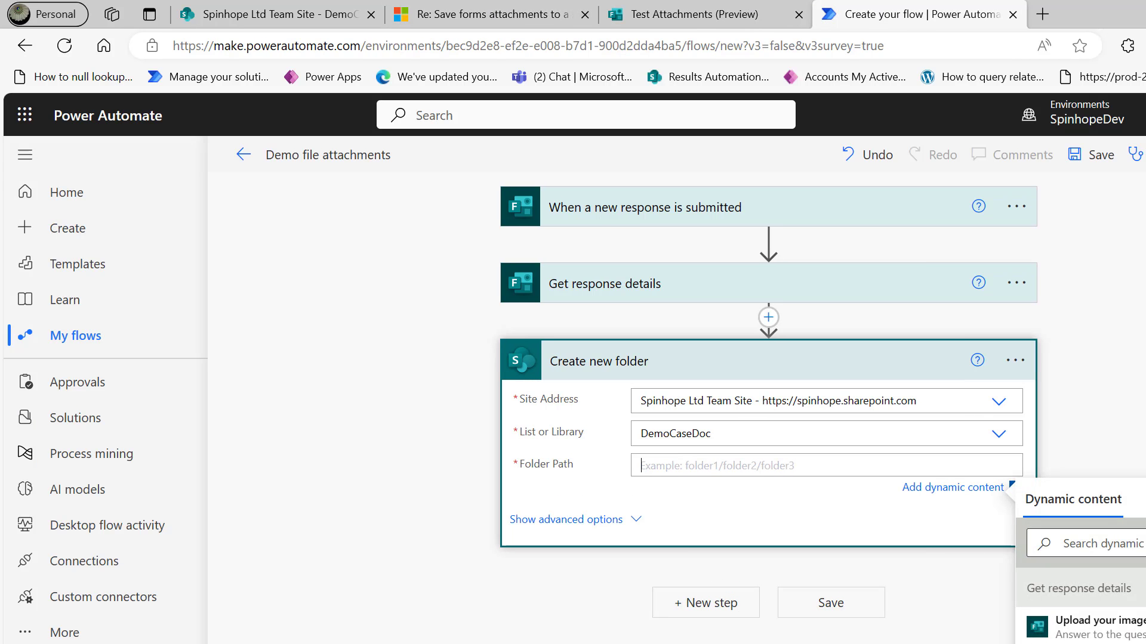
left_click(1119, 544)
type("respon")
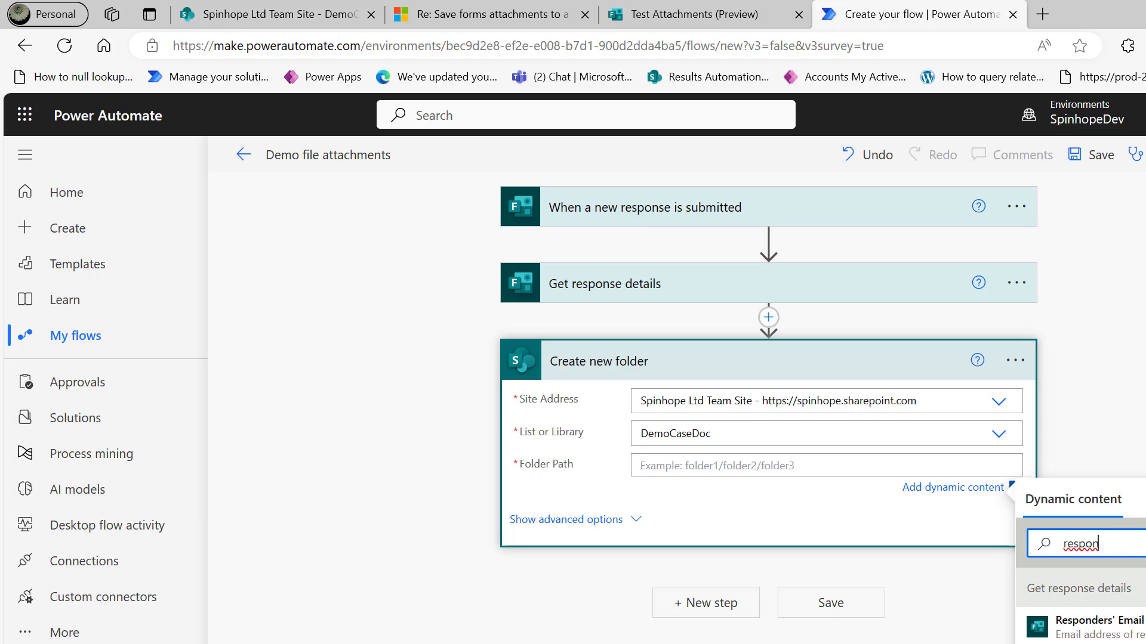
left_click(1109, 643)
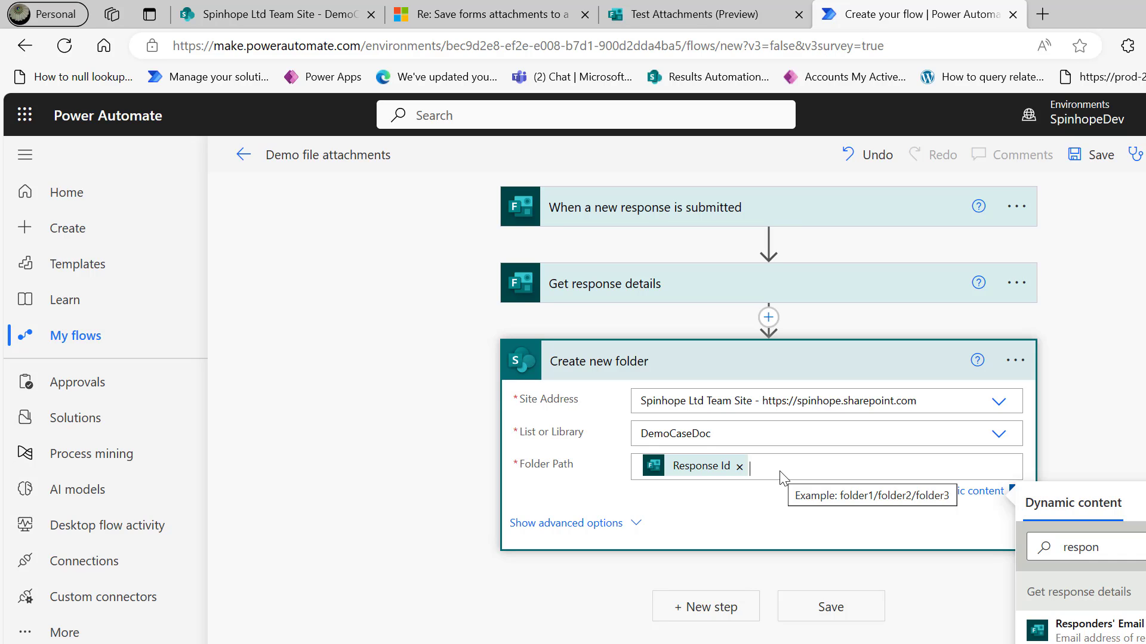
Save the Demo file attachments flow and start a test run.
left_click(1101, 156)
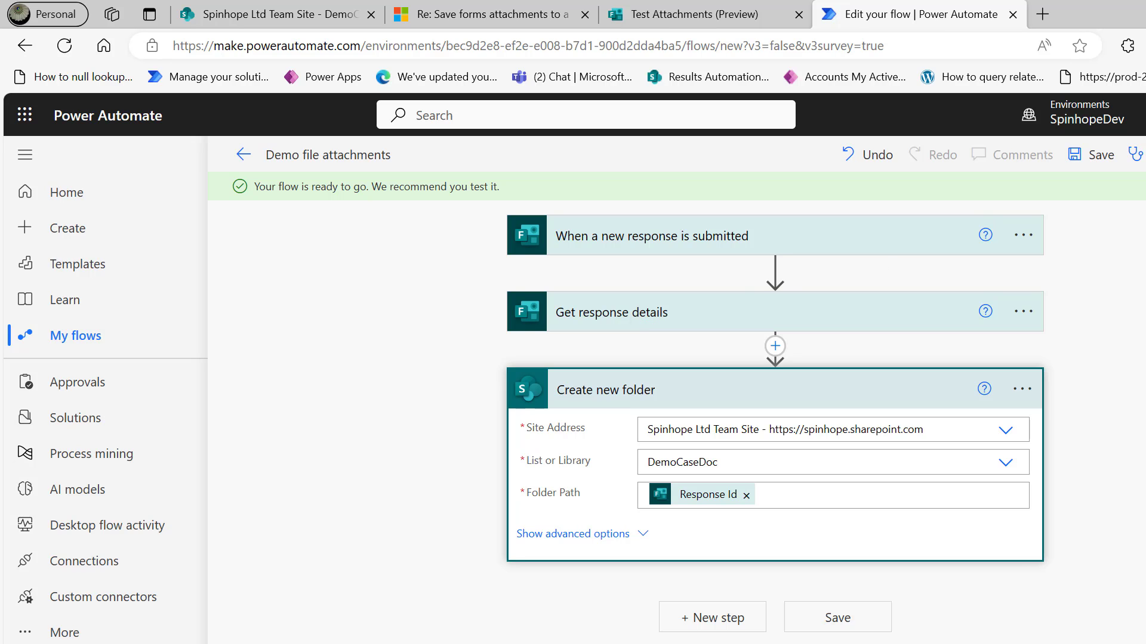
left_click(1135, 155)
Trigger the test manually by submitting a form response with car1.jpg and an invoice PDF.
left_click(1055, 201)
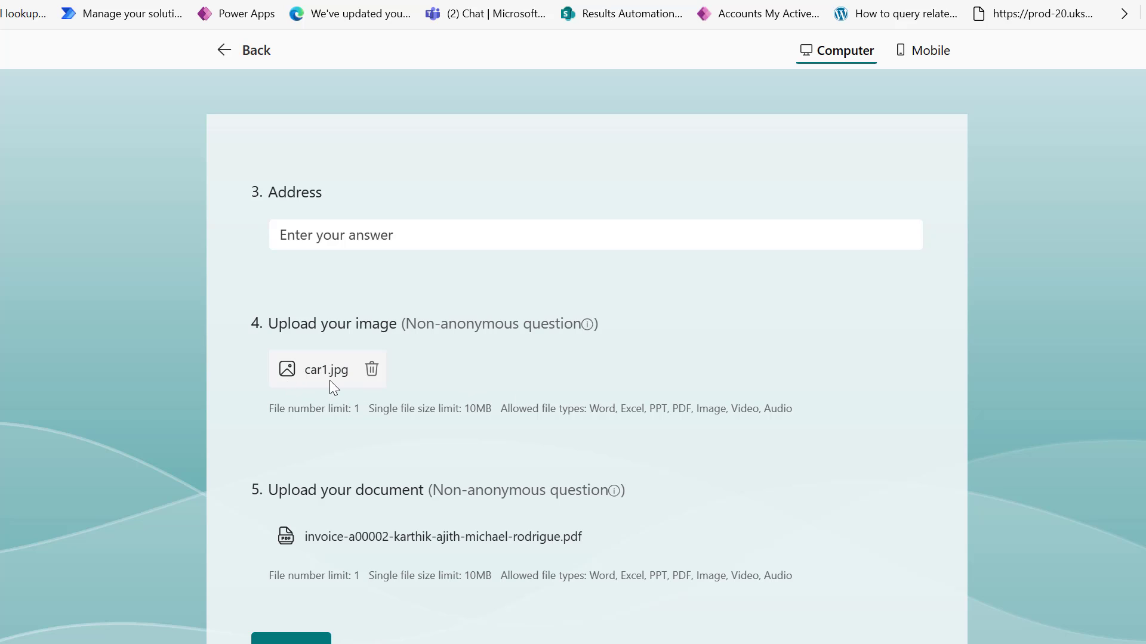
left_click(291, 638)
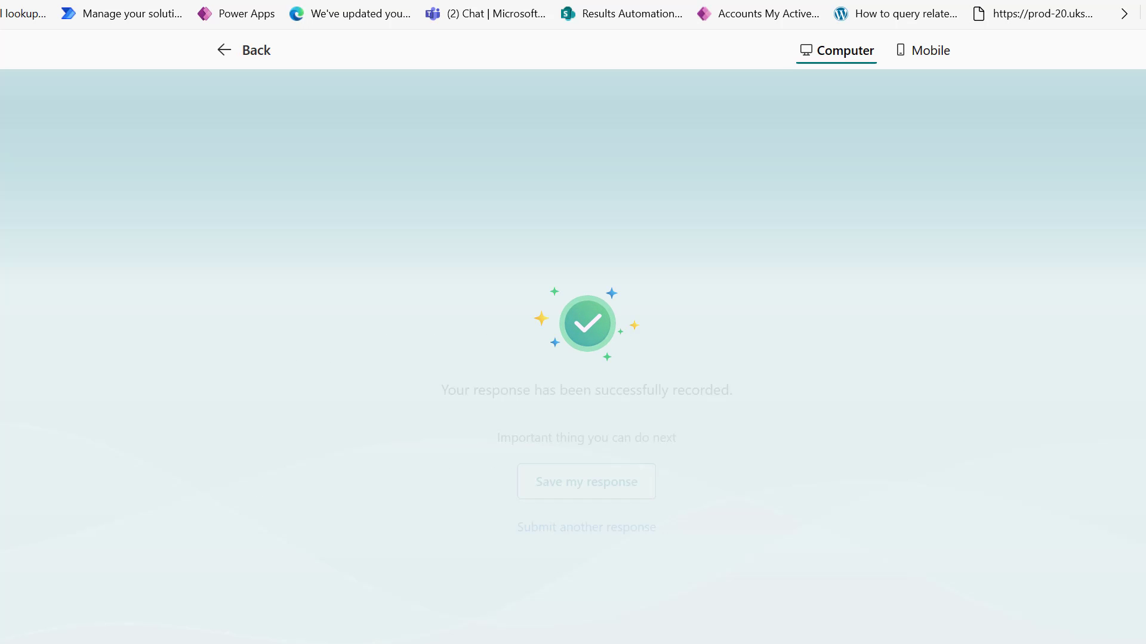
key("ctrl+Tab")
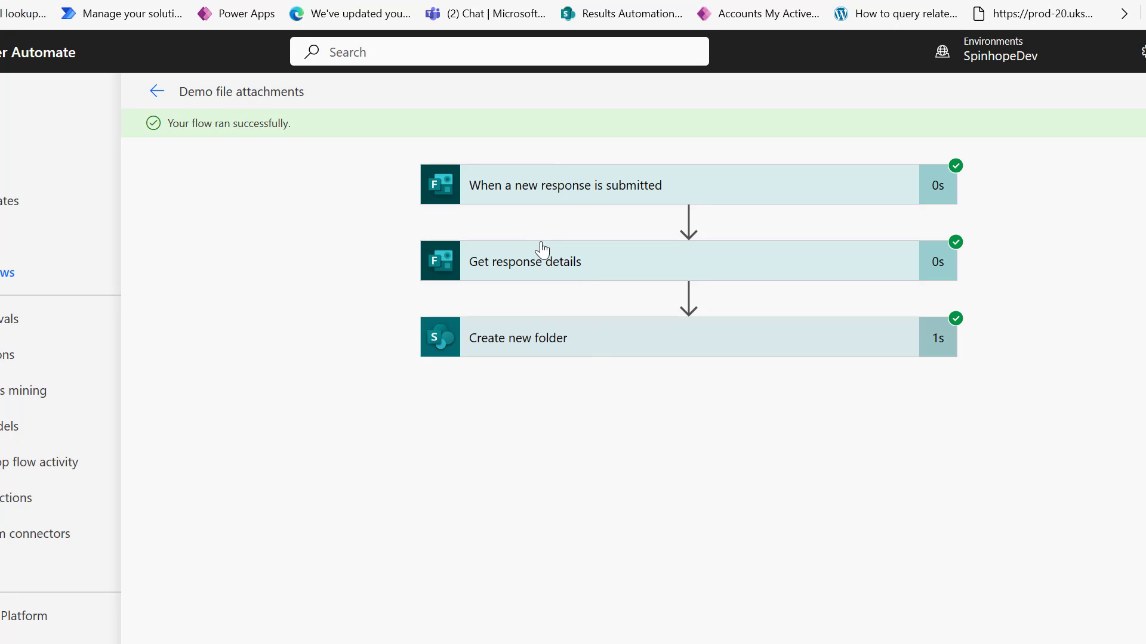
Copy the Upload your image output from Get response details into Notepad.
left_click(550, 271)
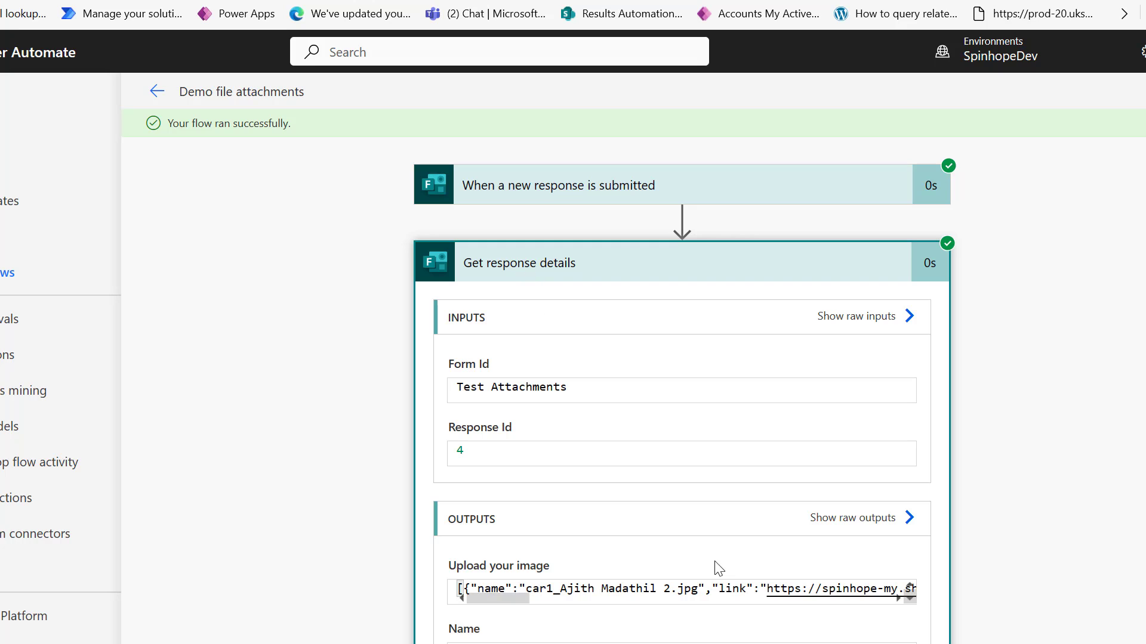
double_click(628, 589)
triple_click(629, 590)
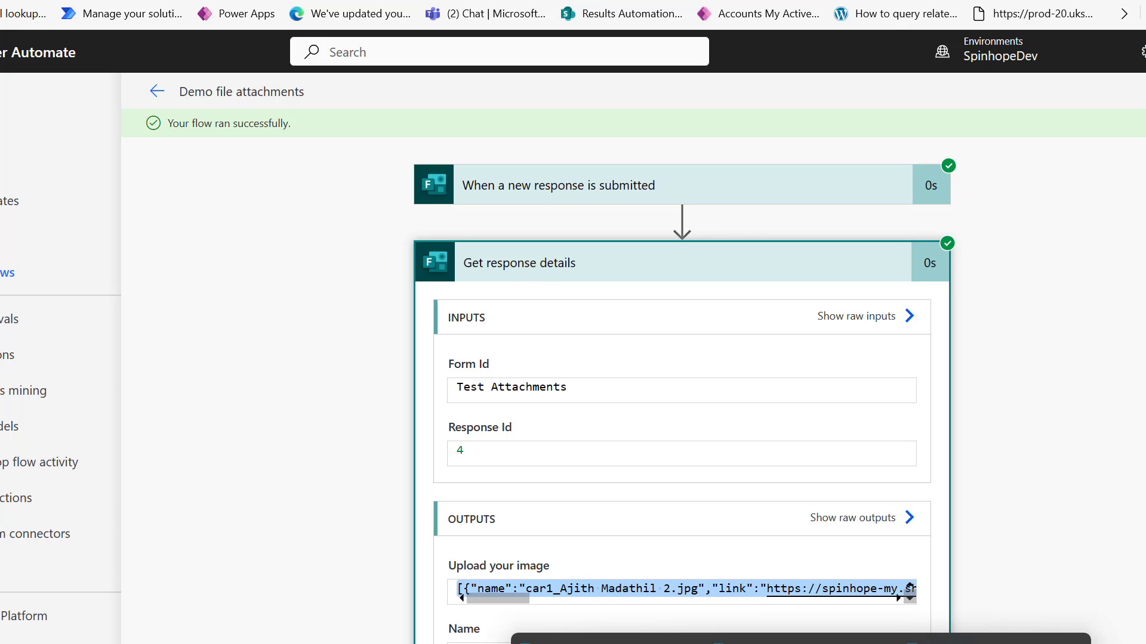
left_click(800, 643)
key("ctrl+v")
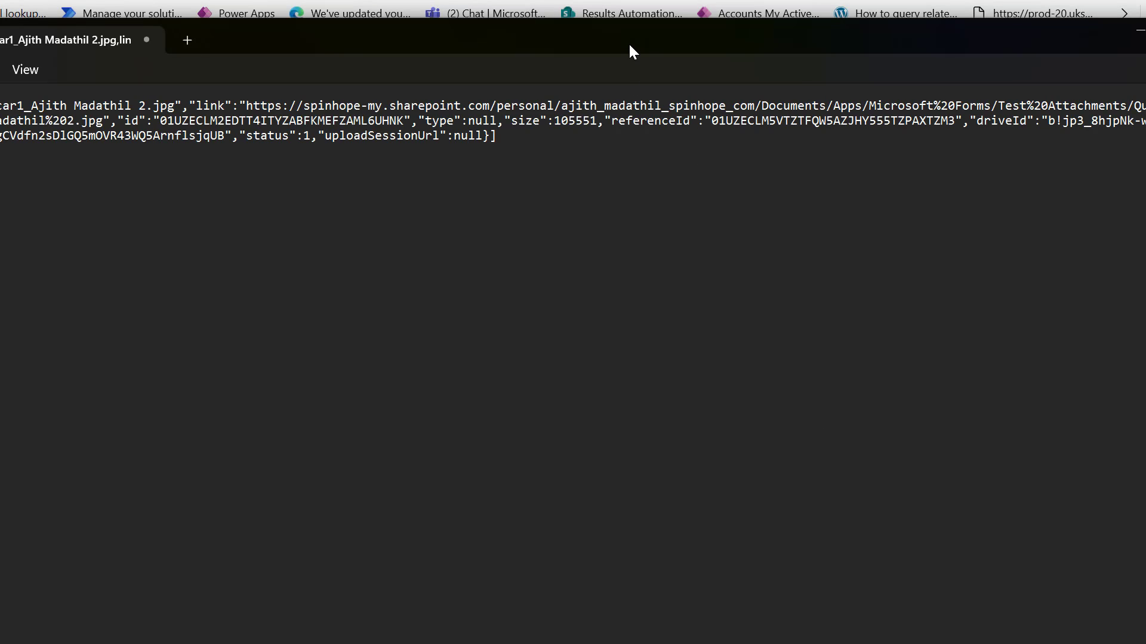
Paste the invoice PDF's JSON output below the image record in Notepad.
left_click_drag(629, 42, 891, 151)
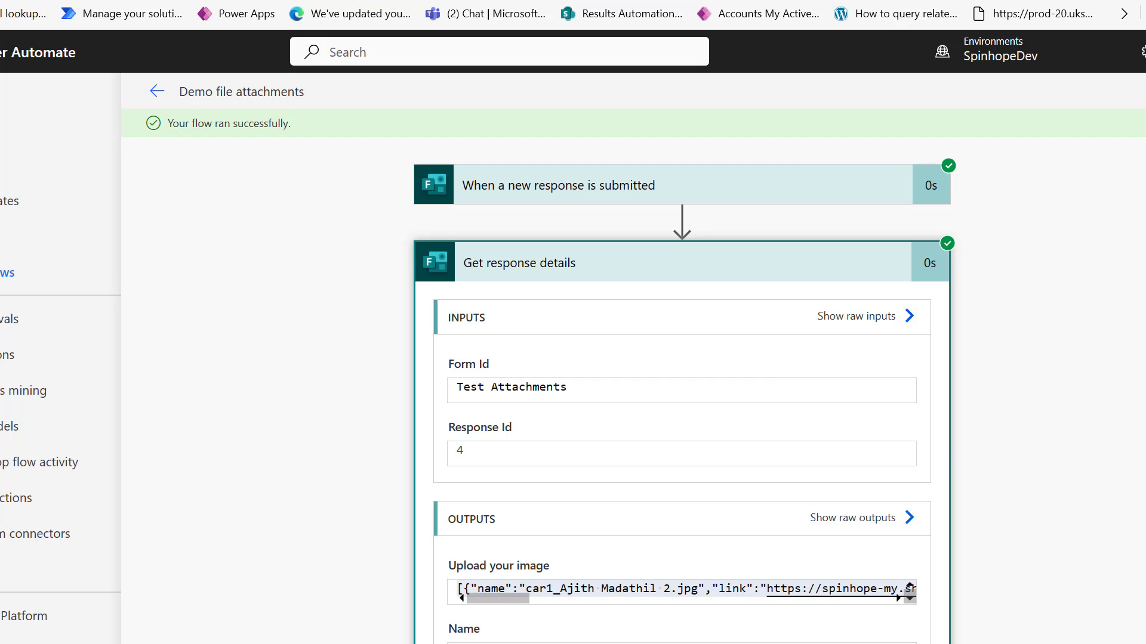
left_click_drag(1145, 95, 593, 90)
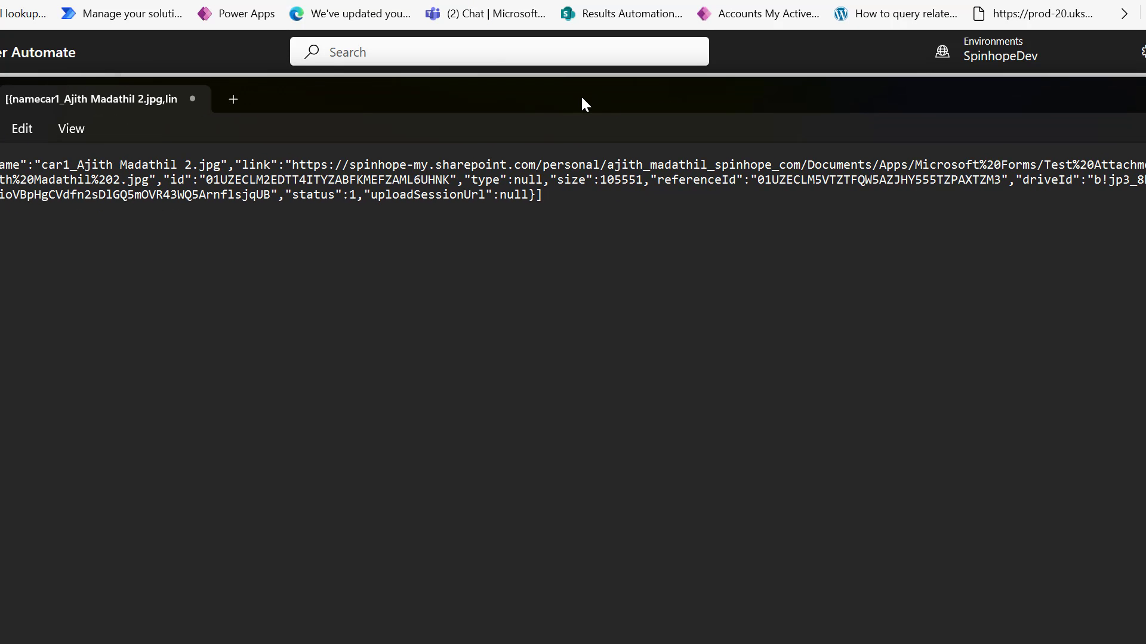
key("ctrl+v")
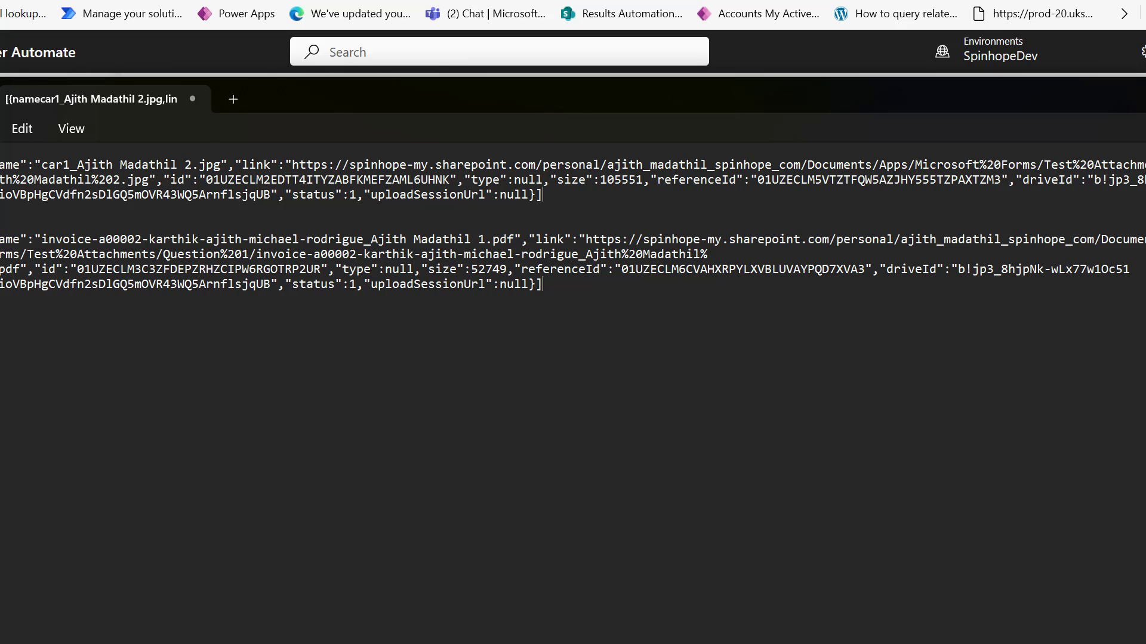
Compare the two attachment records' name and link fields, then close Notepad.
left_click_drag(6, 164, 534, 195)
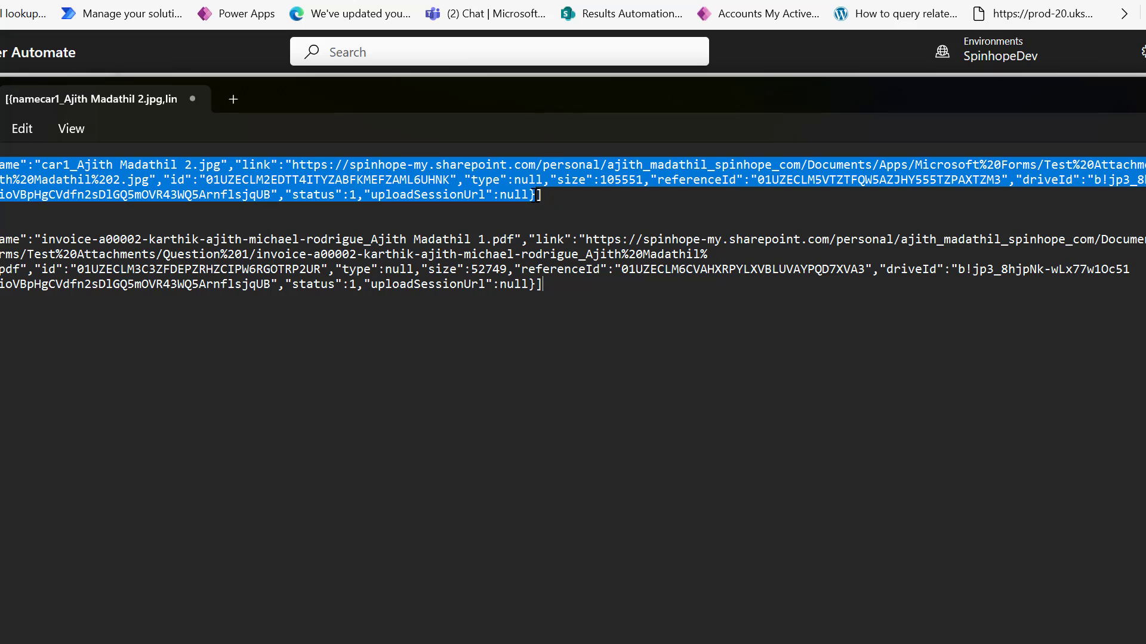
left_click(381, 166)
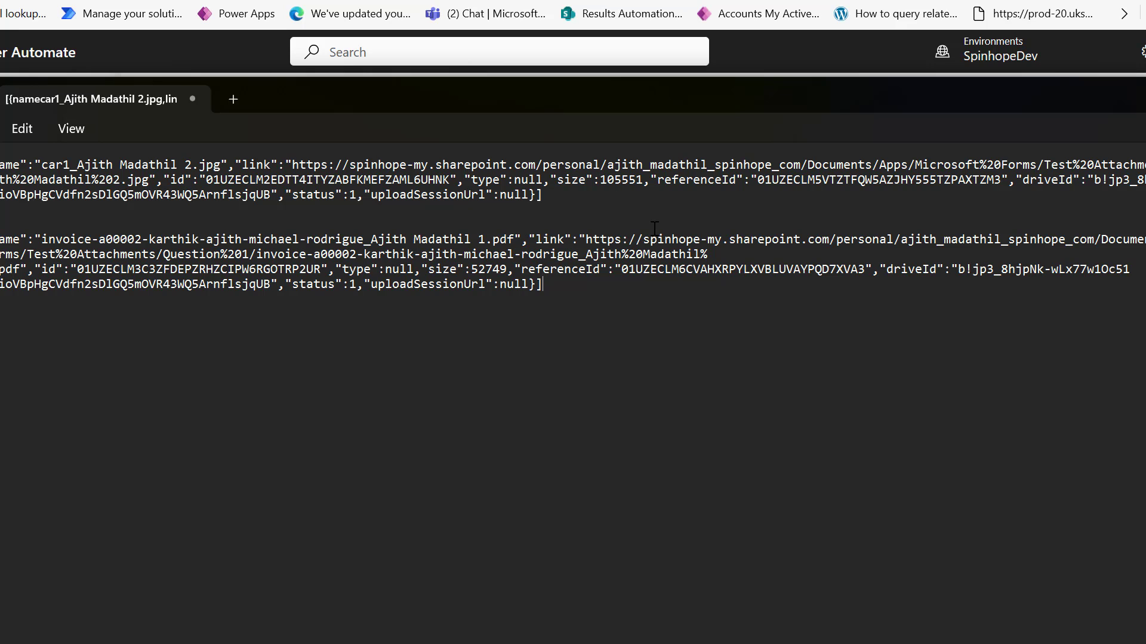
left_click_drag(543, 285, 1, 238)
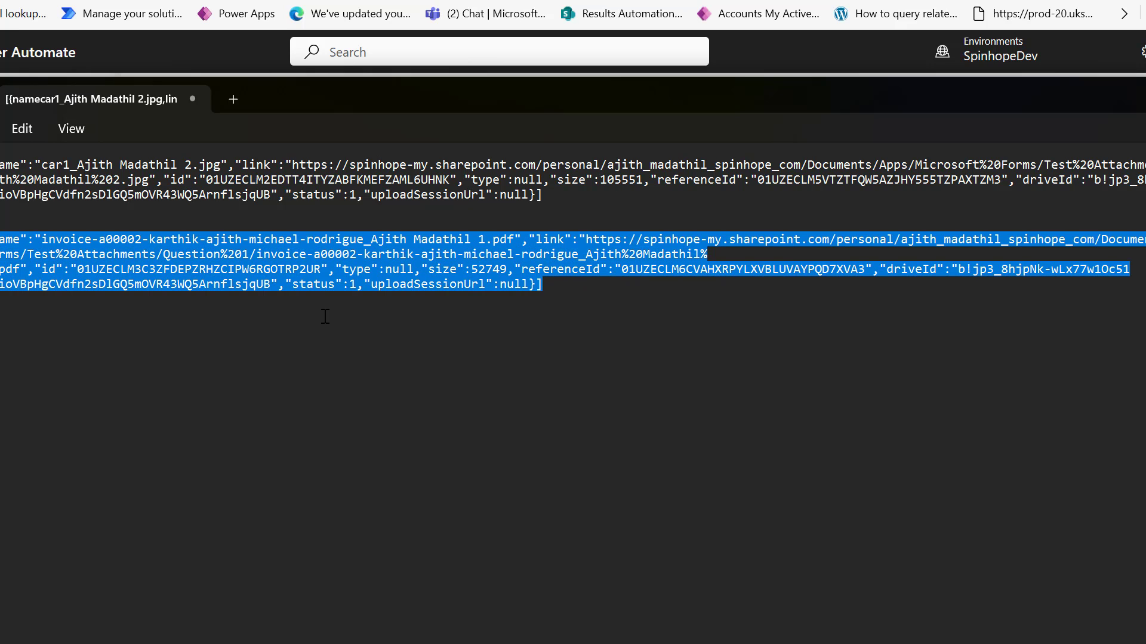
left_click(467, 258)
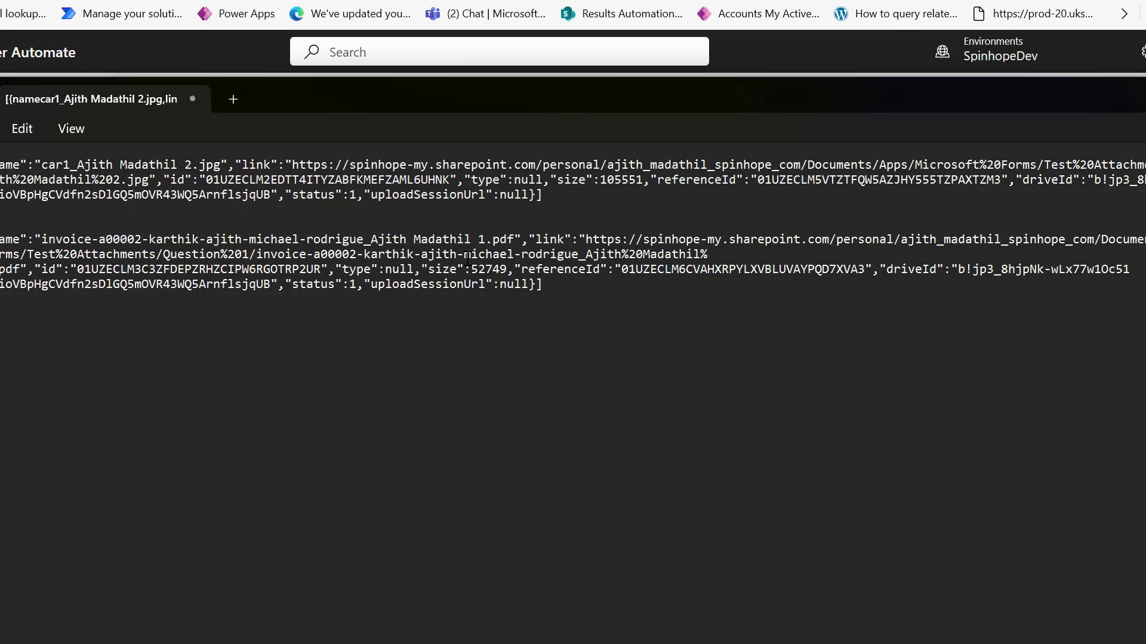
double_click(19, 241)
double_click(549, 239)
left_click_drag(538, 196, 1, 165)
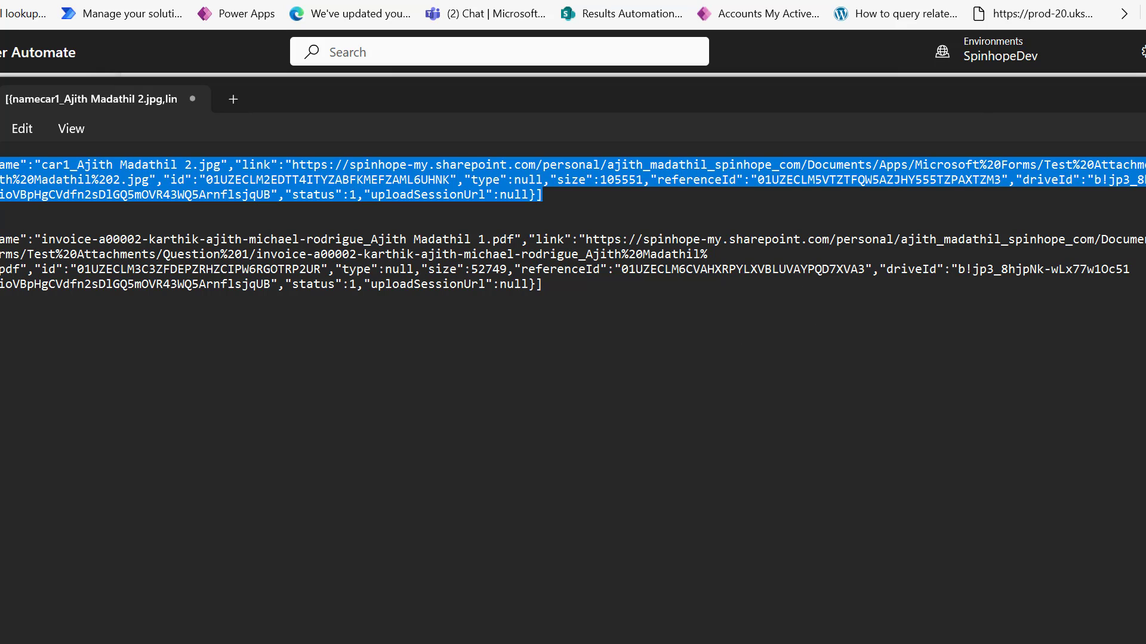
left_click(1138, 53)
left_click(633, 2)
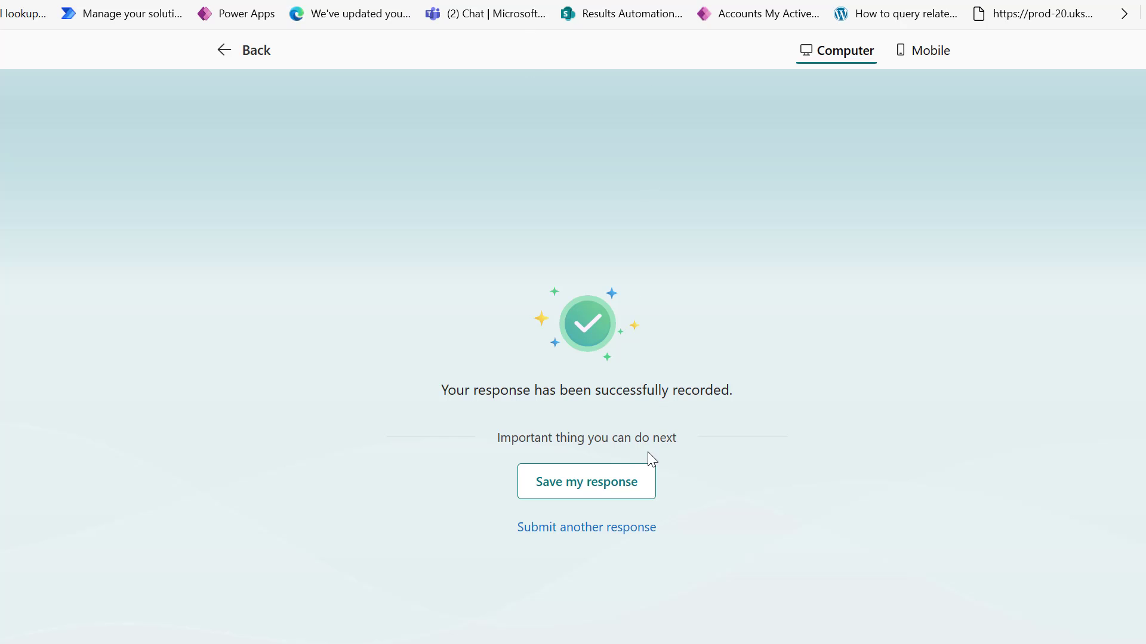
Start another Test Attachments response, answer Yes, and scroll through the upload questions.
left_click(582, 530)
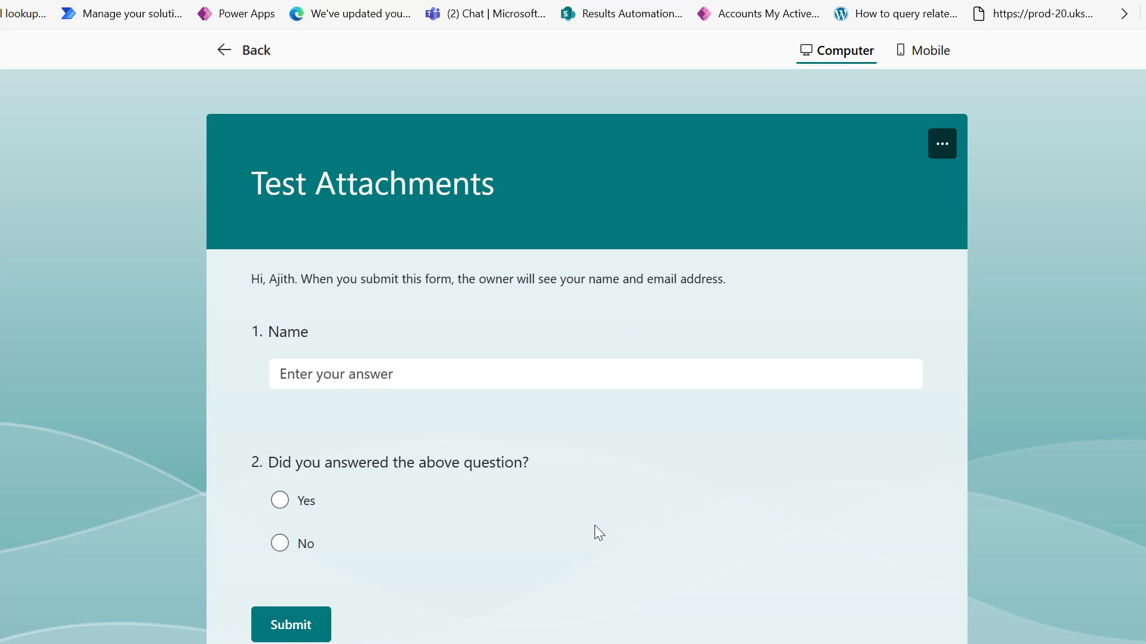
scroll(594, 525, "down", 1)
left_click(300, 442)
scroll(560, 537, "down", 4)
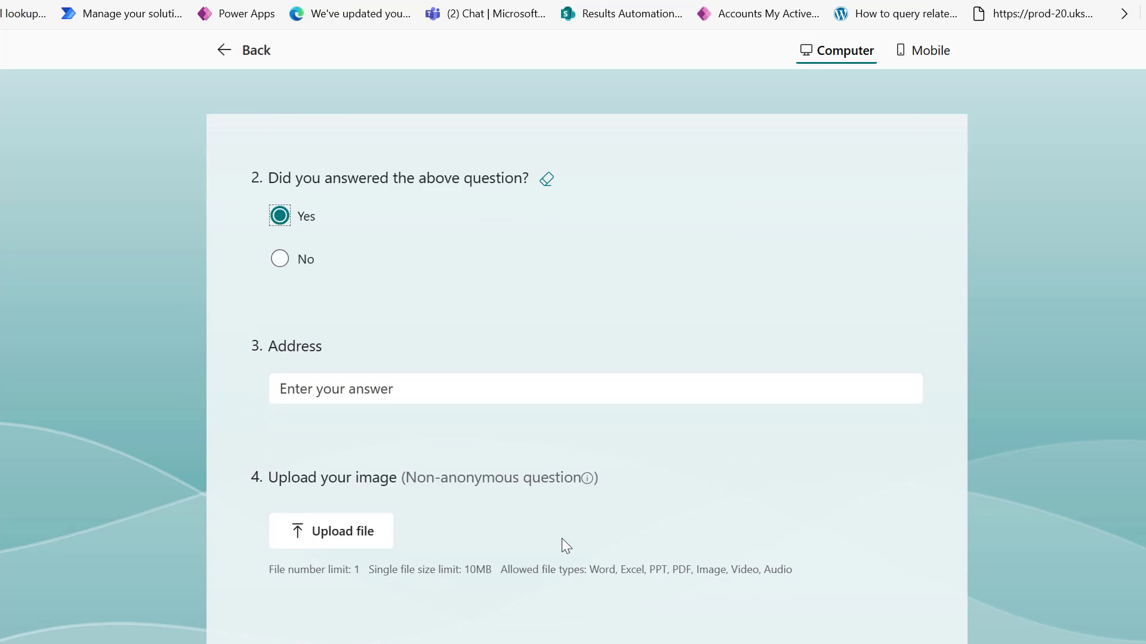
scroll(565, 545, "down", 2)
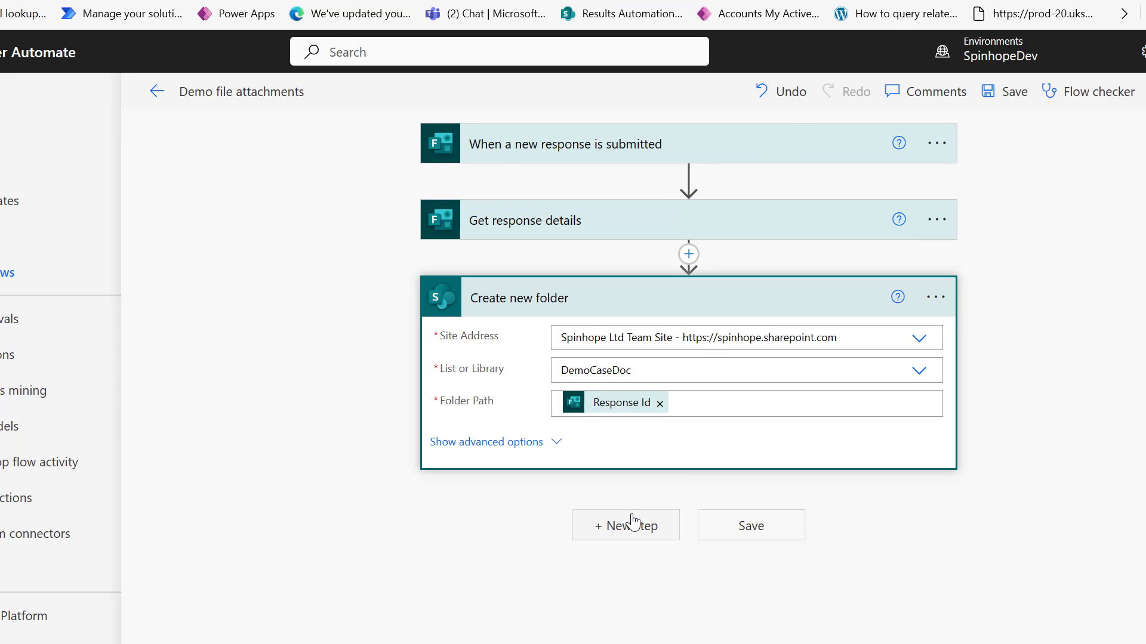
Add a Condition after Create new folder testing that Upload your image is not equal to empty.
left_click(631, 522)
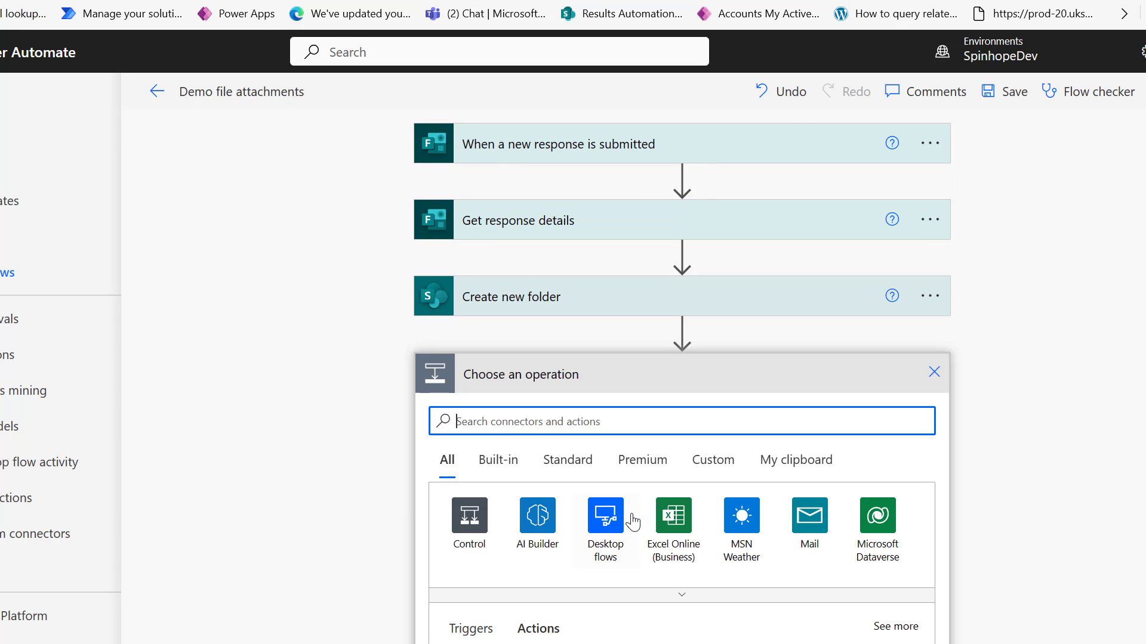
left_click(469, 517)
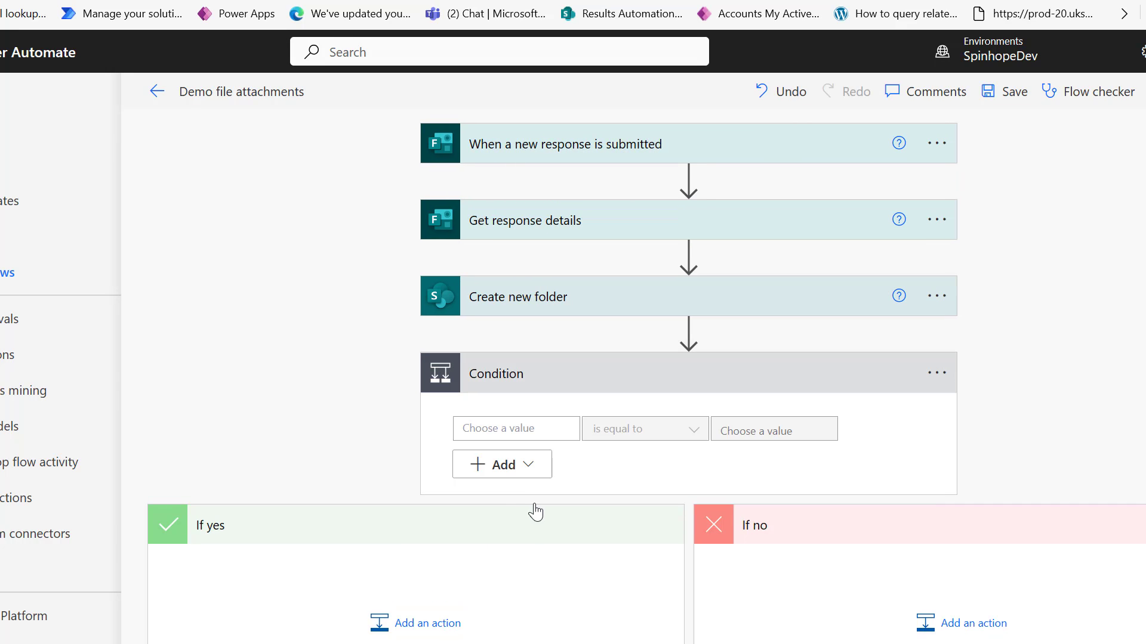
left_click(522, 428)
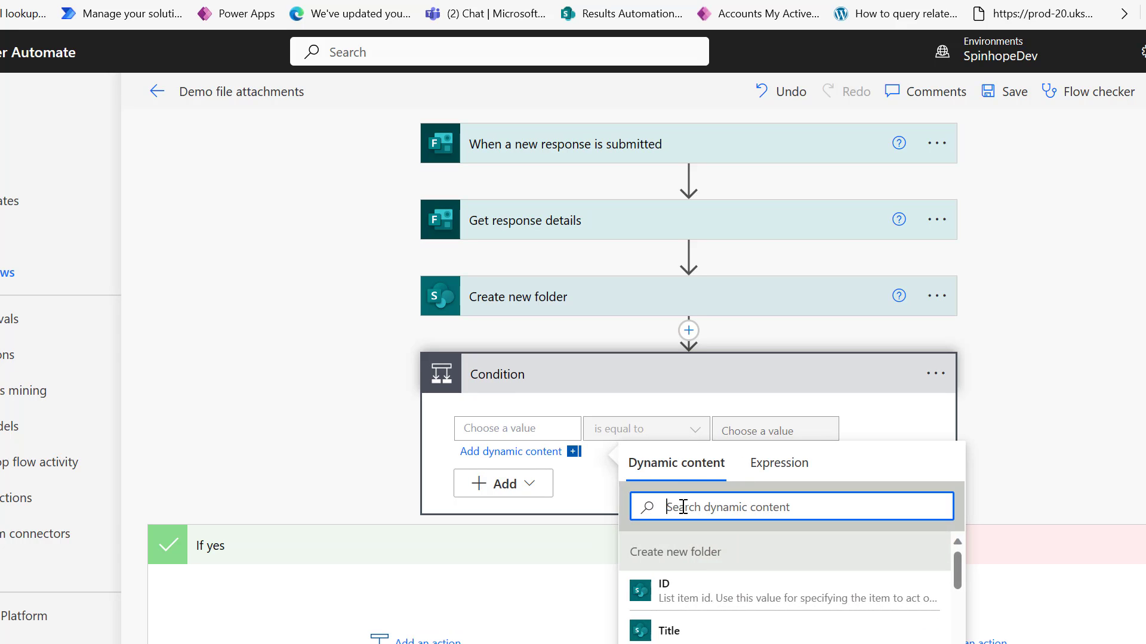
type("uploa")
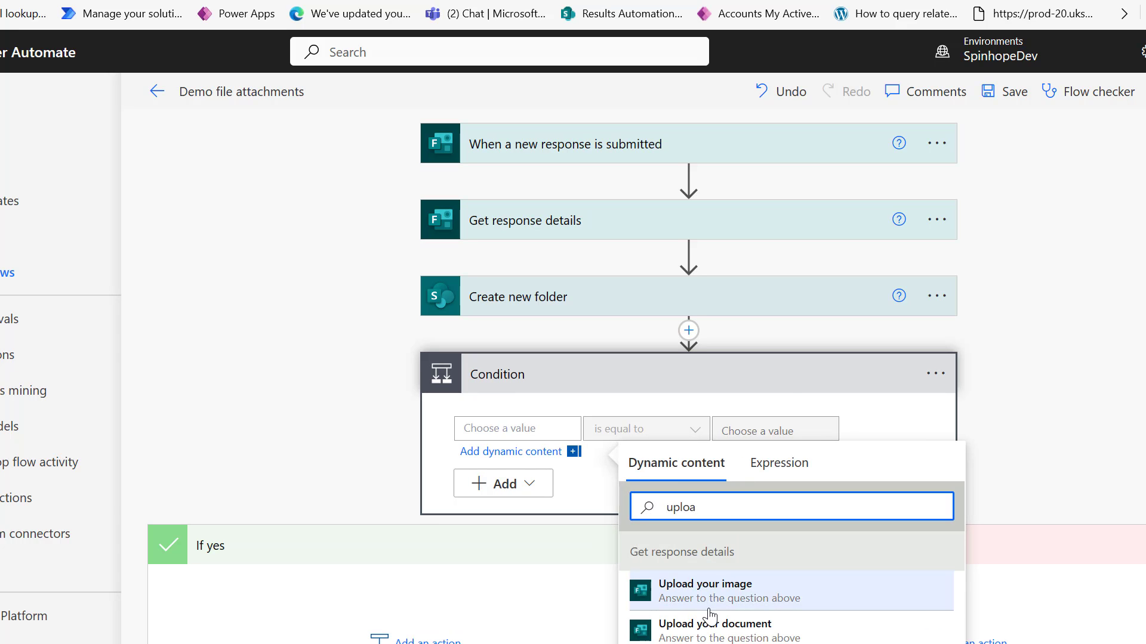
left_click(715, 601)
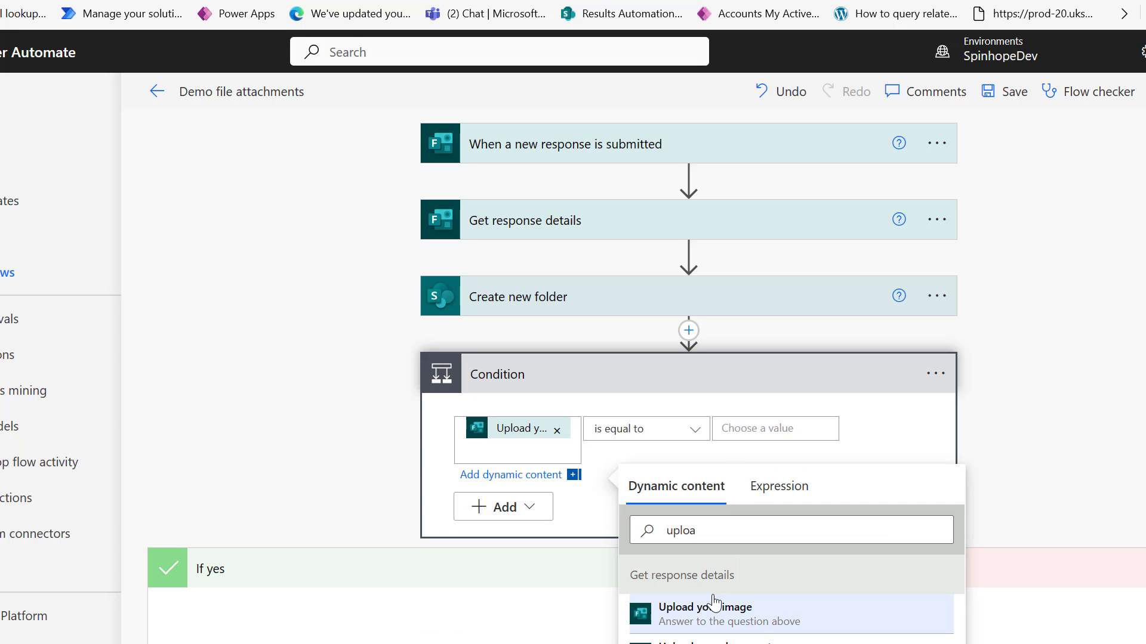
left_click(687, 433)
left_click(756, 508)
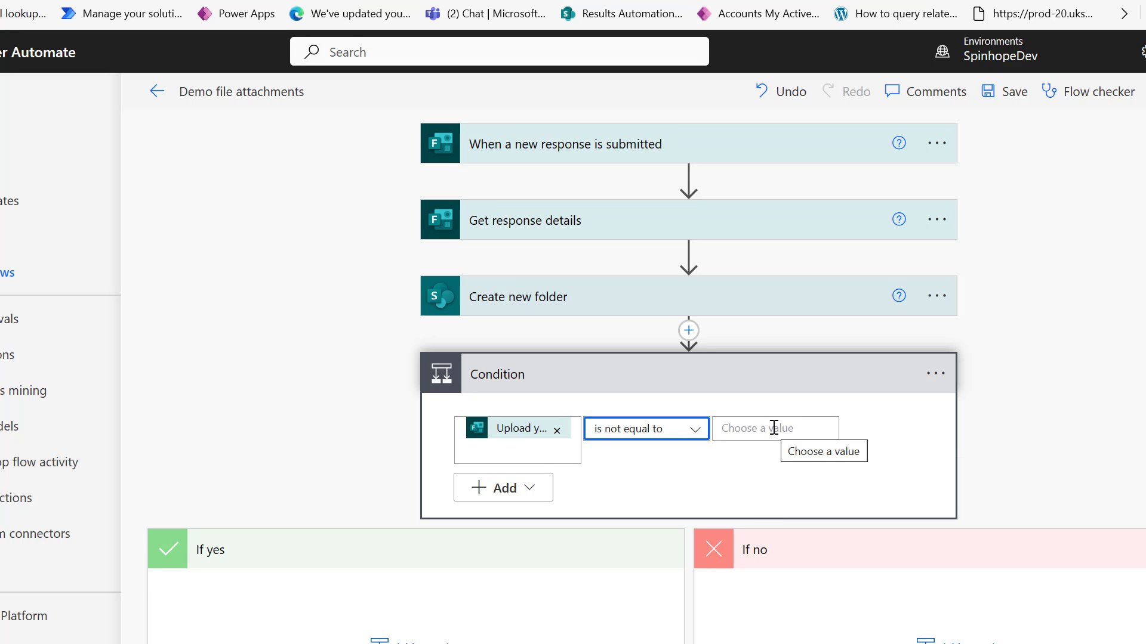
left_click(416, 641)
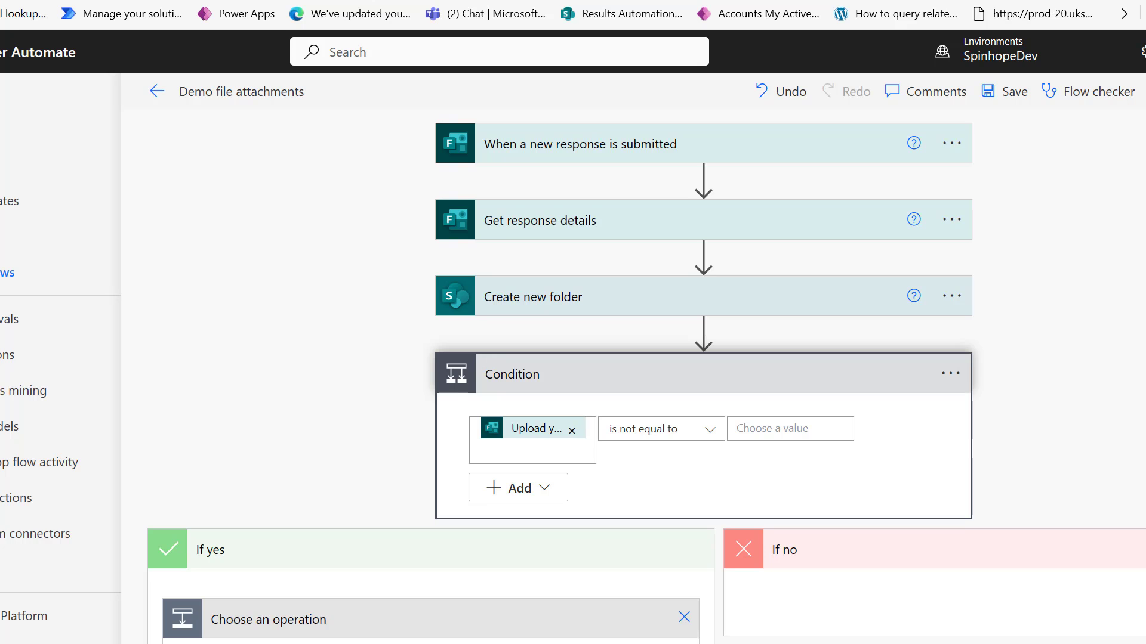
Add a Parse JSON action under If yes and copy the first sample JSON record from Notepad.
type("parse json")
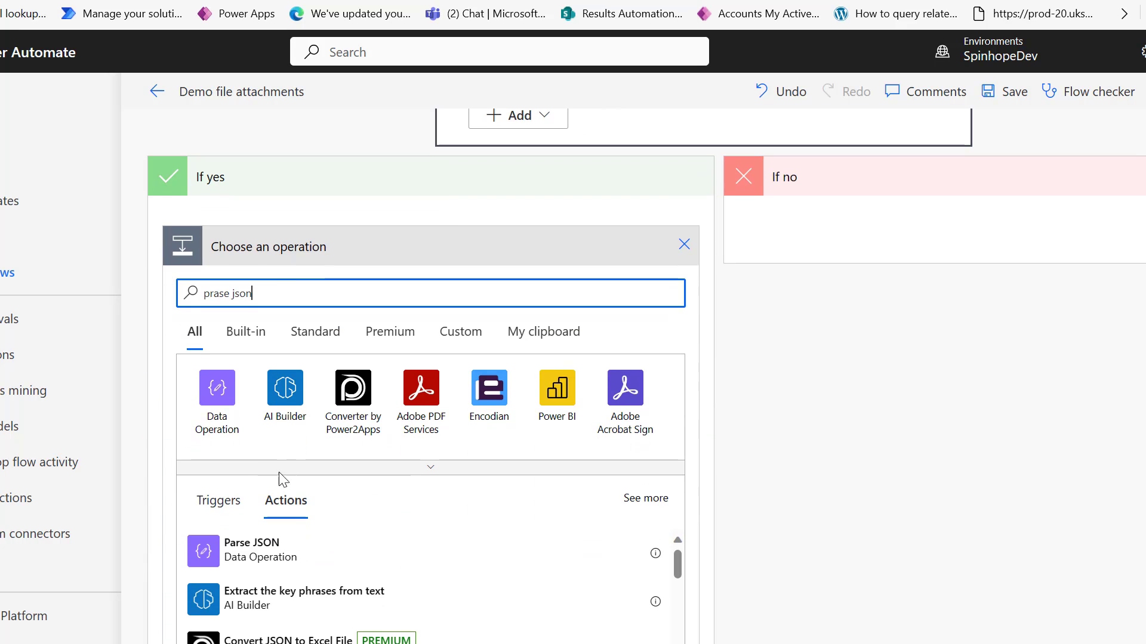
left_click(268, 561)
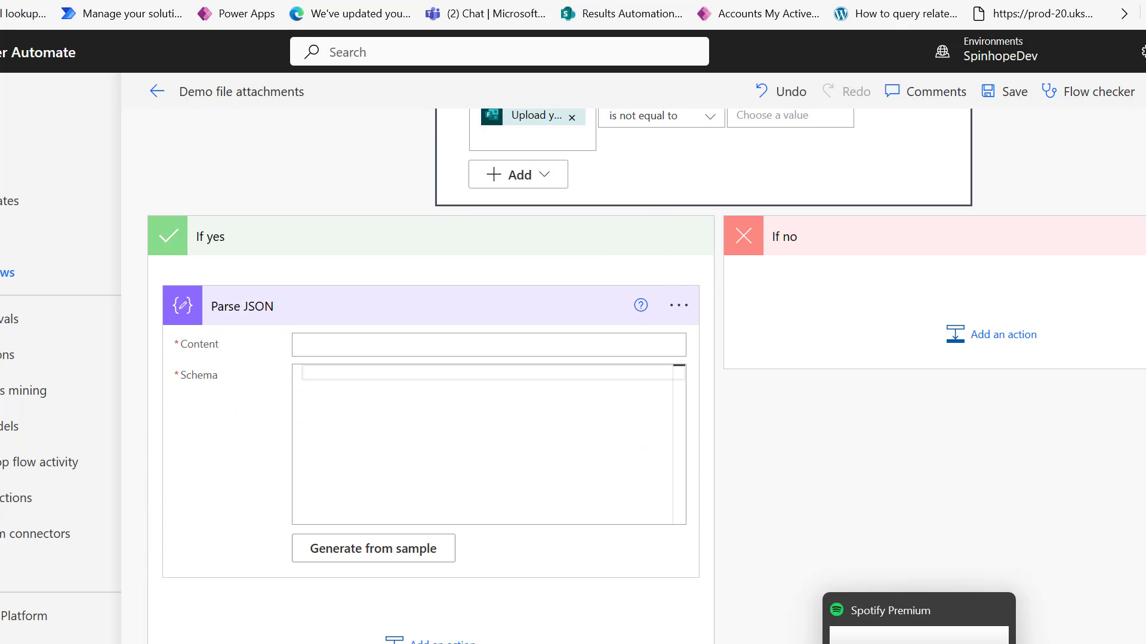
mouse_move(801, 643)
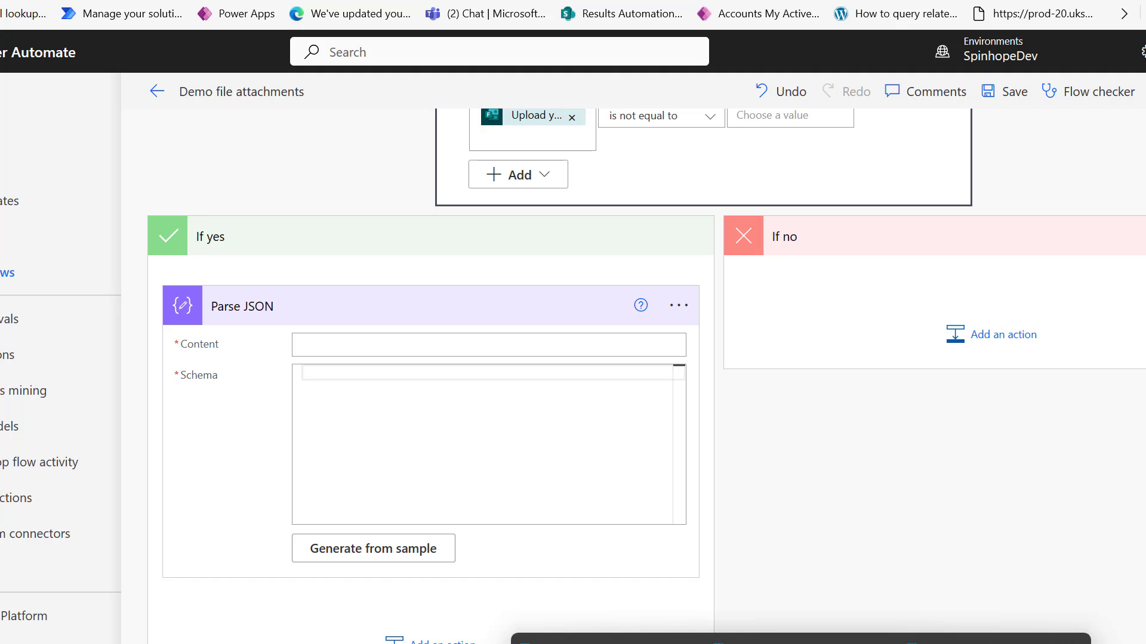
left_click(994, 642)
left_click(550, 201)
triple_click(551, 201)
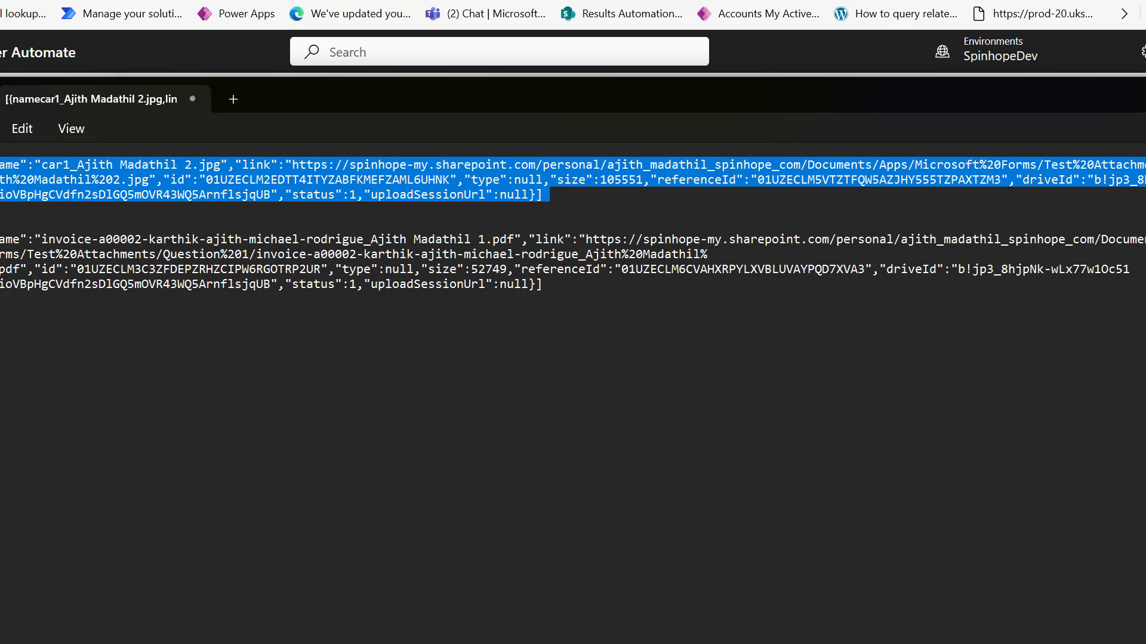
key("alt+Tab")
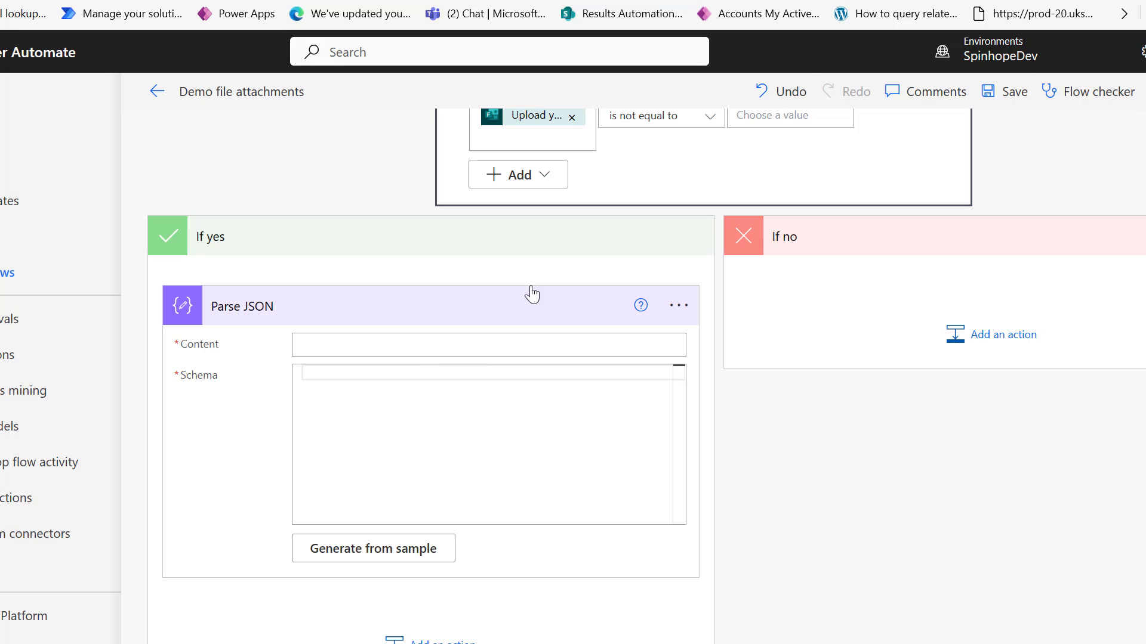
Set Parse JSON Content to Upload your image and generate its schema from the pasted sample.
left_click(393, 340)
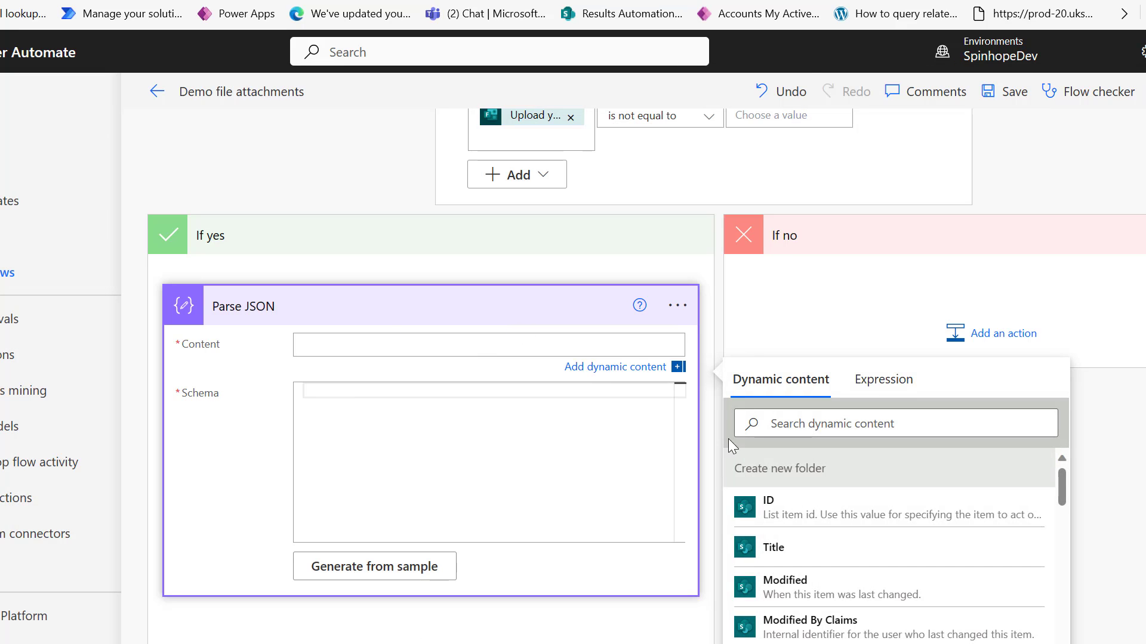
left_click(820, 416)
type("uplo")
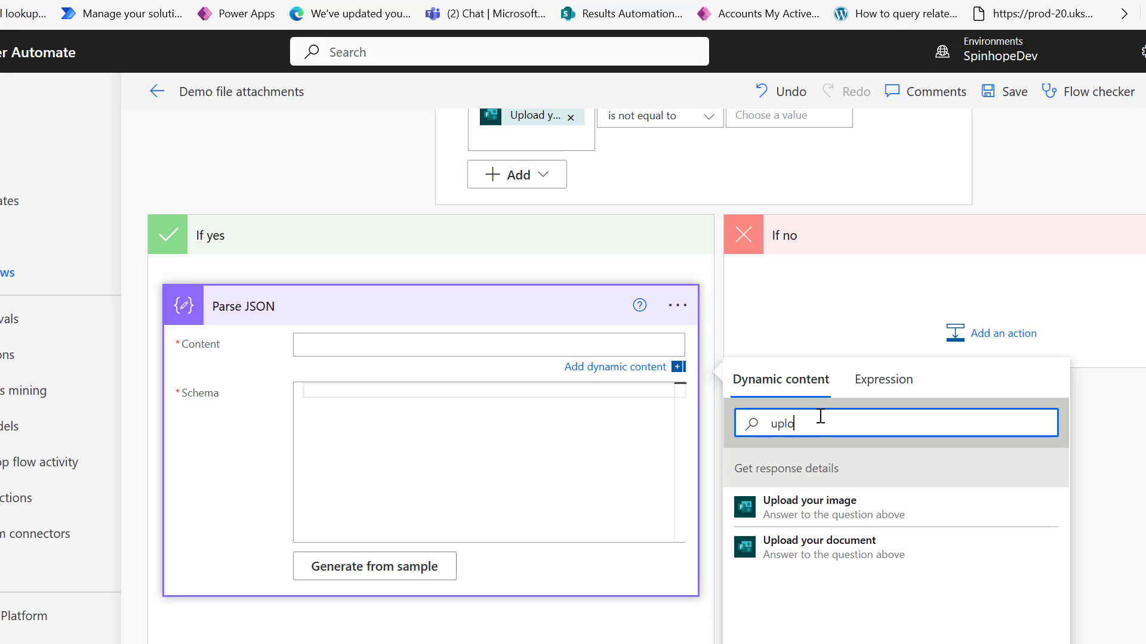
left_click(843, 503)
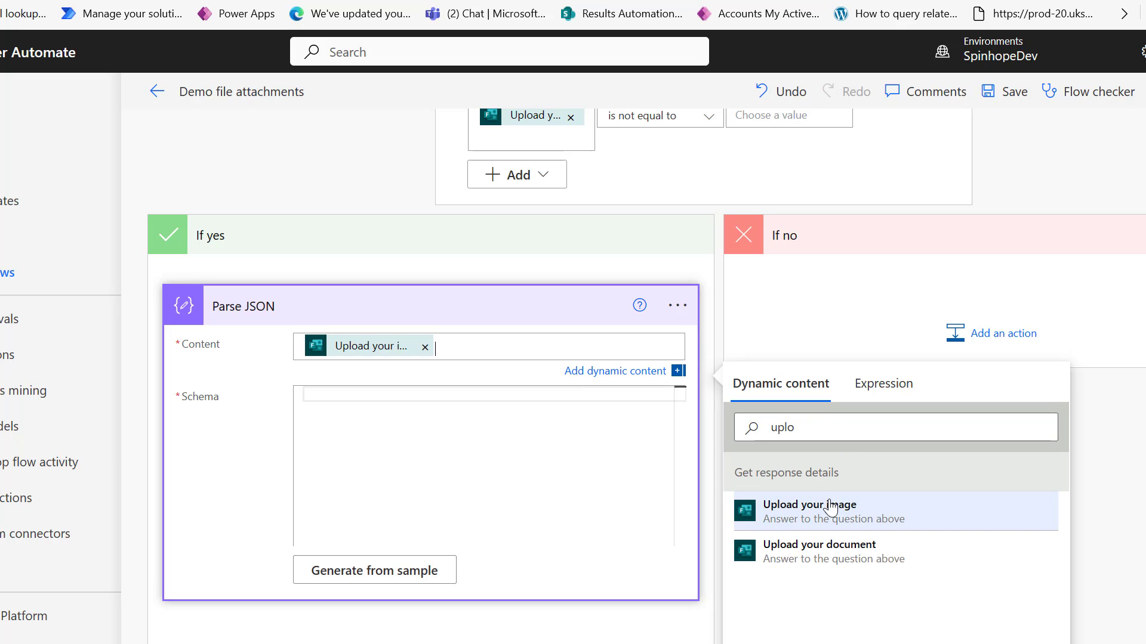
left_click(391, 571)
key("ctrl+v")
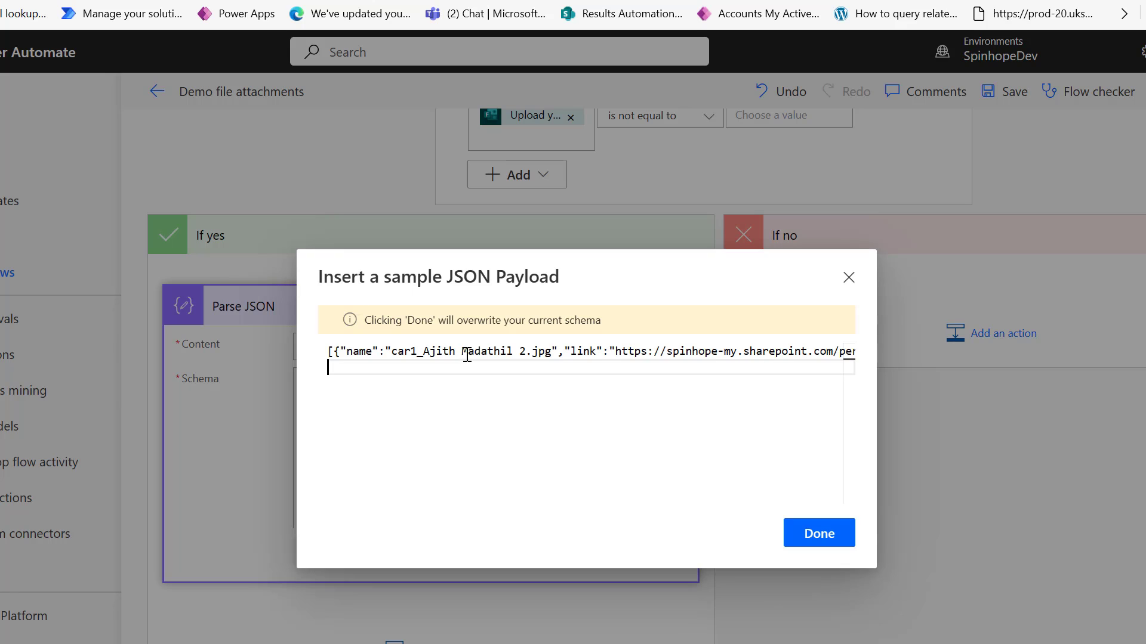
left_click(815, 534)
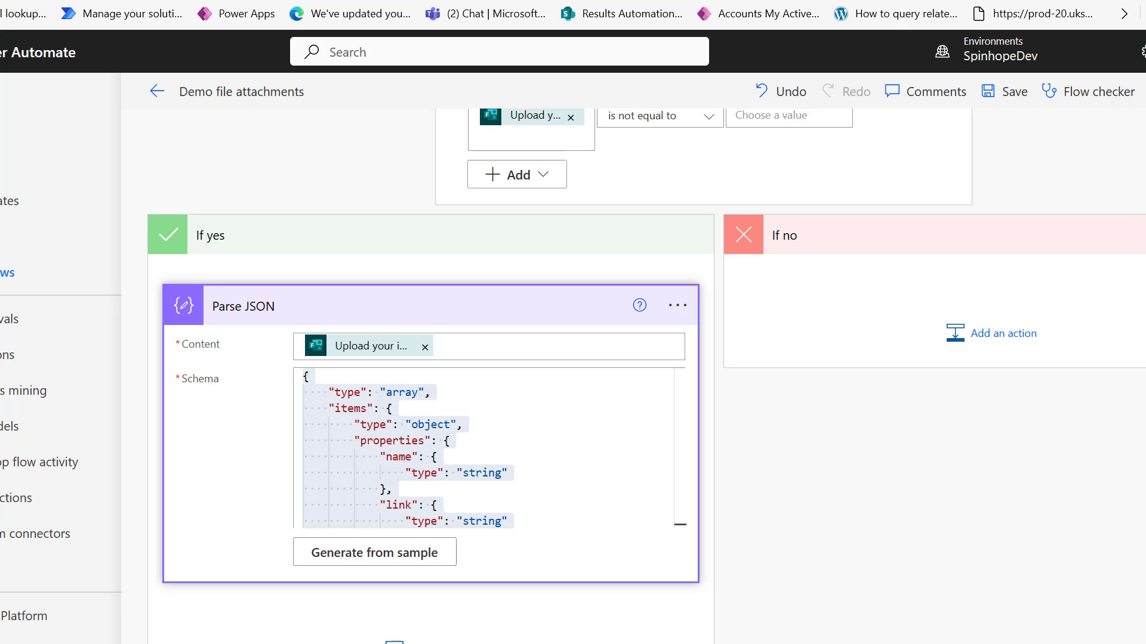
left_click(994, 638)
Highlight the user folder portion of the first OneDrive link in the sample JSON.
left_click(757, 388)
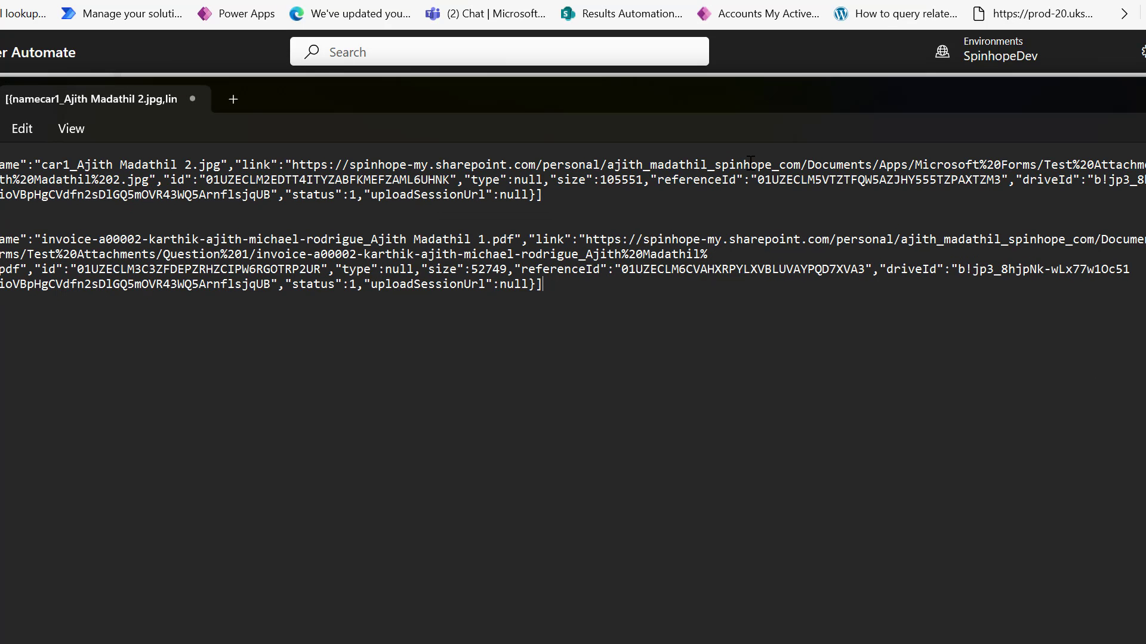
left_click_drag(594, 160, 805, 159)
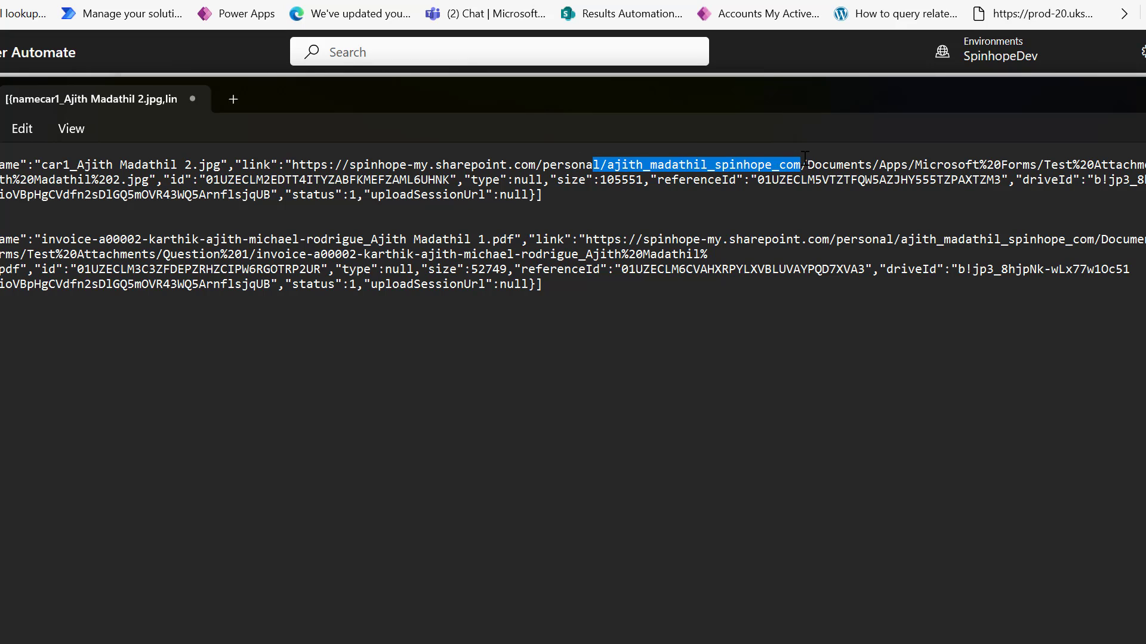
left_click(894, 164)
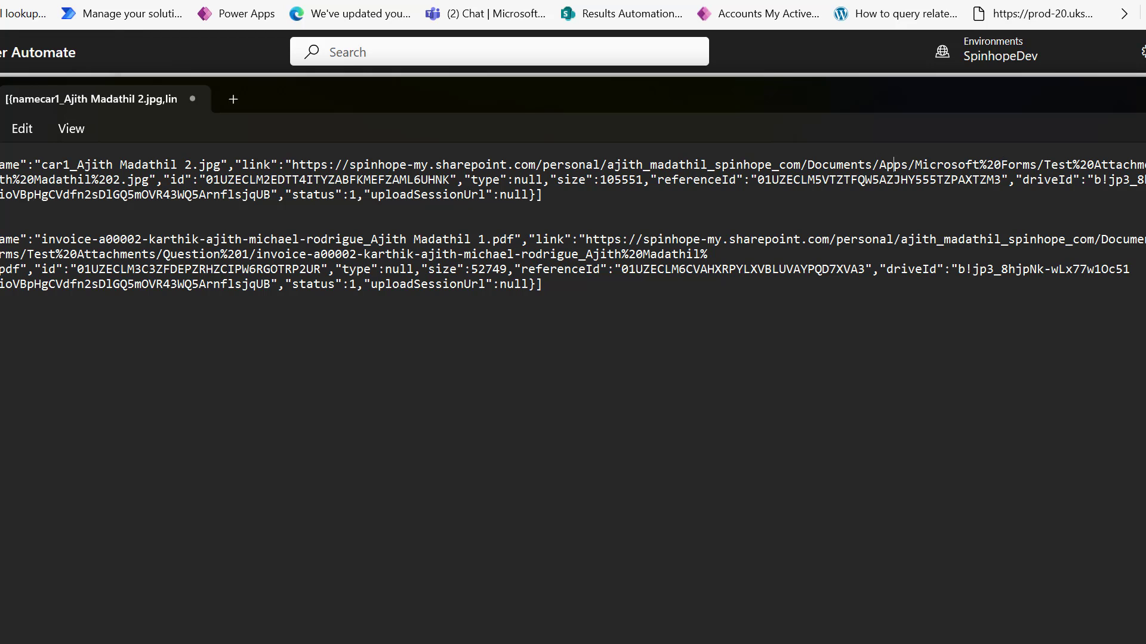
key("alt+Tab")
key("alt+Tab")
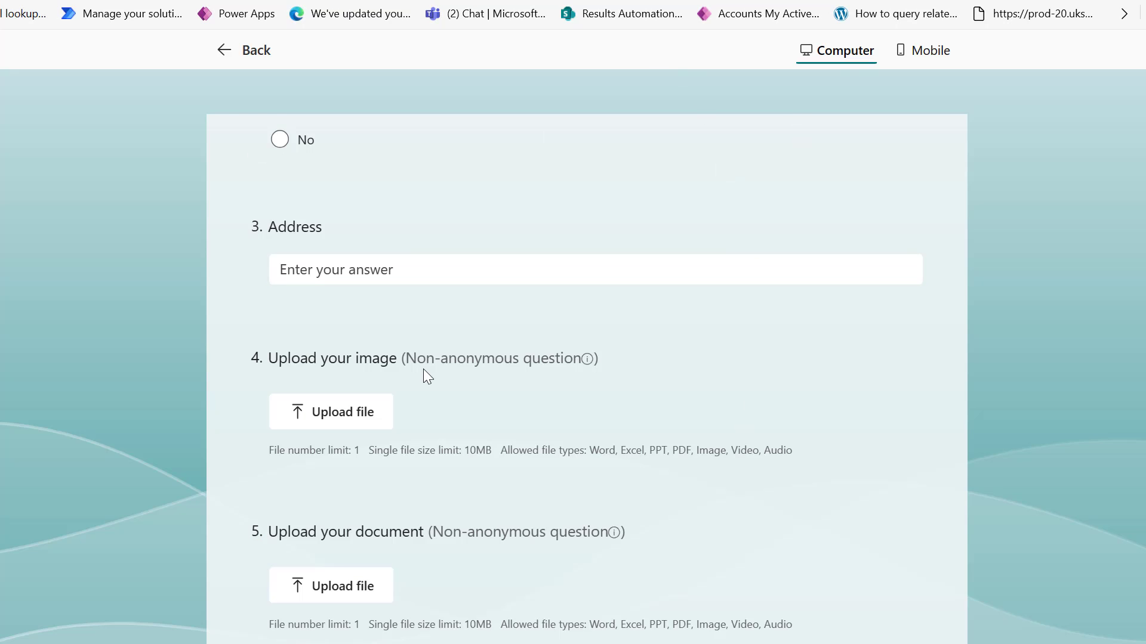
Scroll through the Test Attachments form preview to review its upload questions.
scroll(1115, 282, "up", 6)
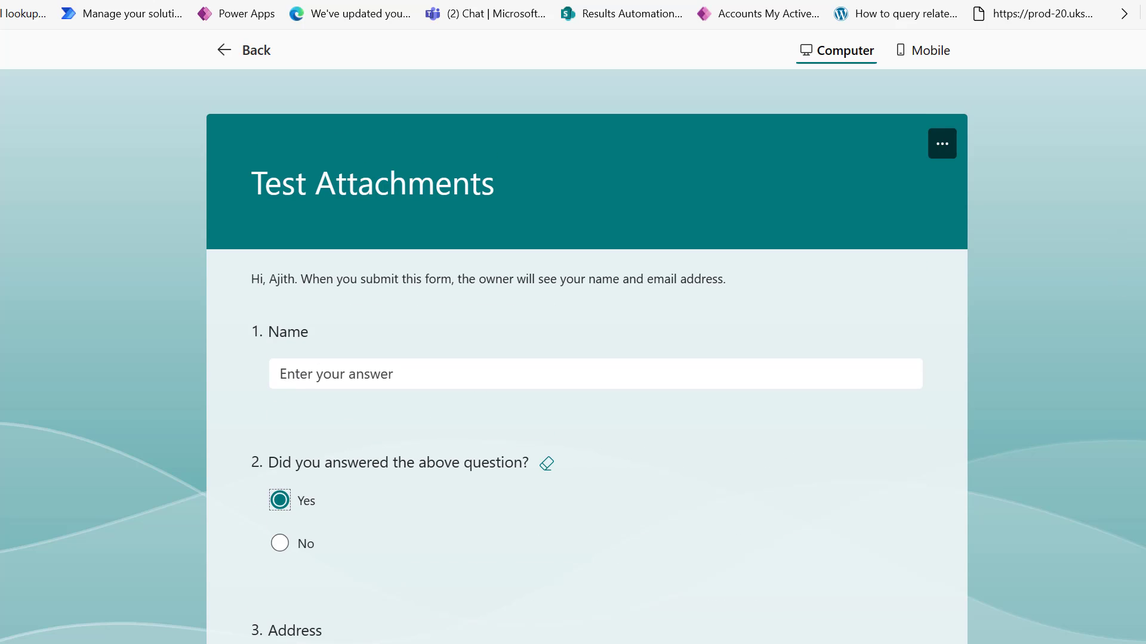
scroll(714, 188, "down", 3)
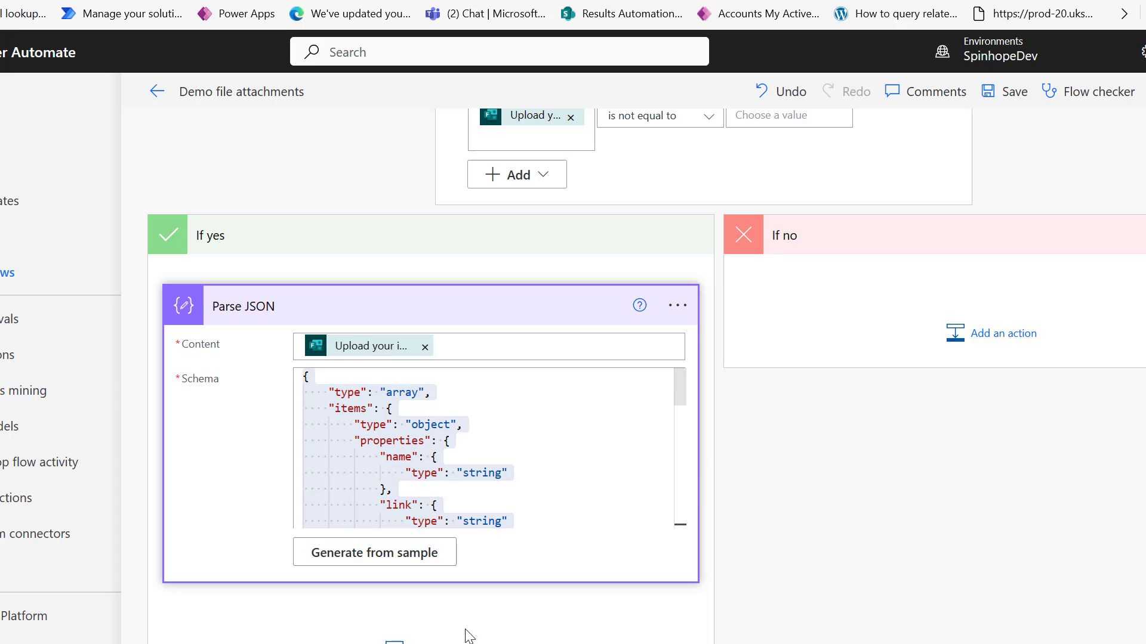
Add a OneDrive for Business 'Get file content using path' step after Parse JSON.
left_click(426, 639)
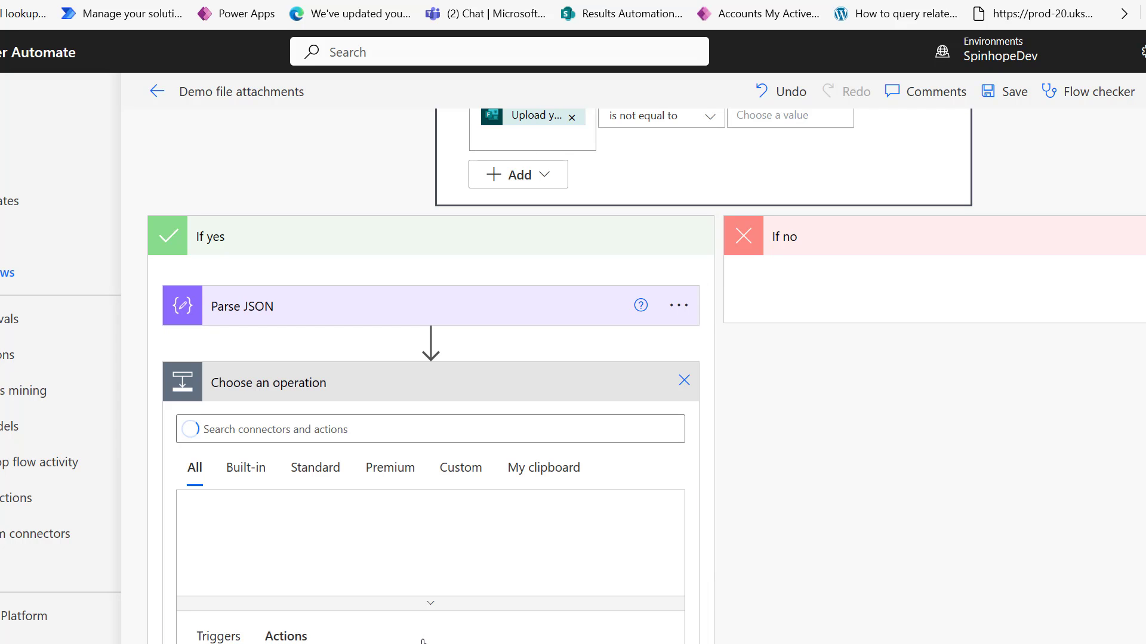
type("get ")
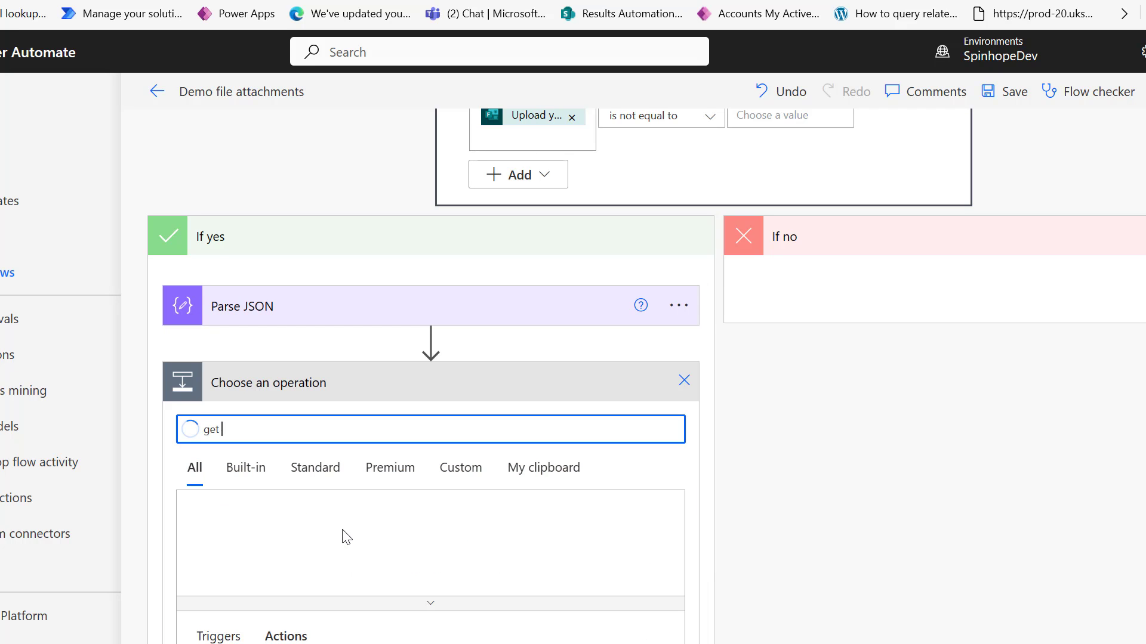
type("file conen")
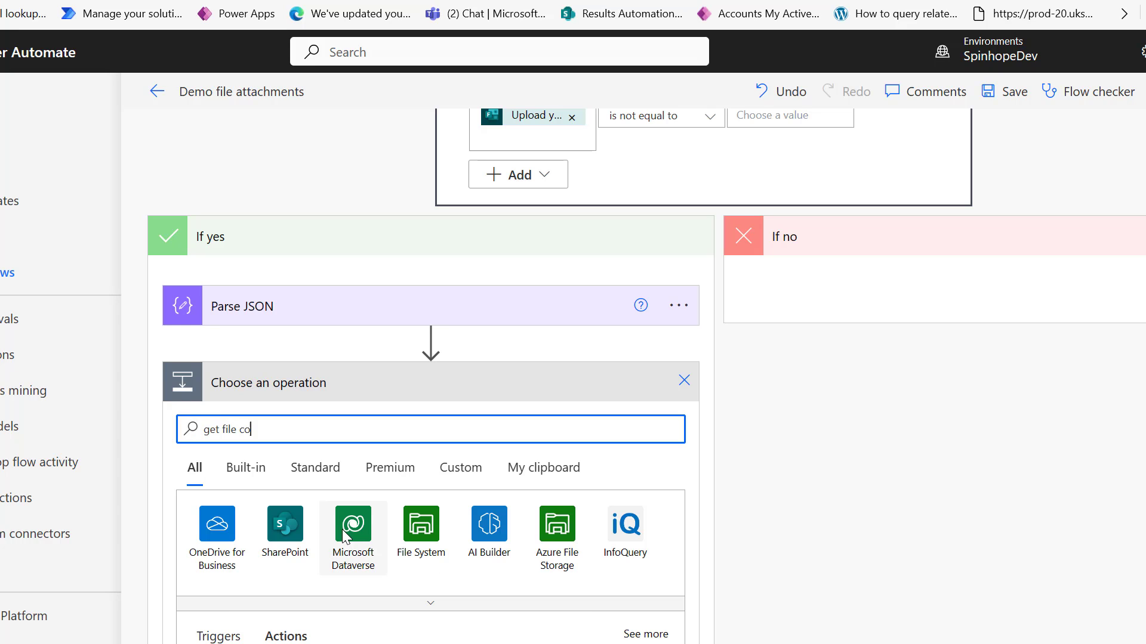
key("BackSpace")
key("BackSpace")
type("tent using path")
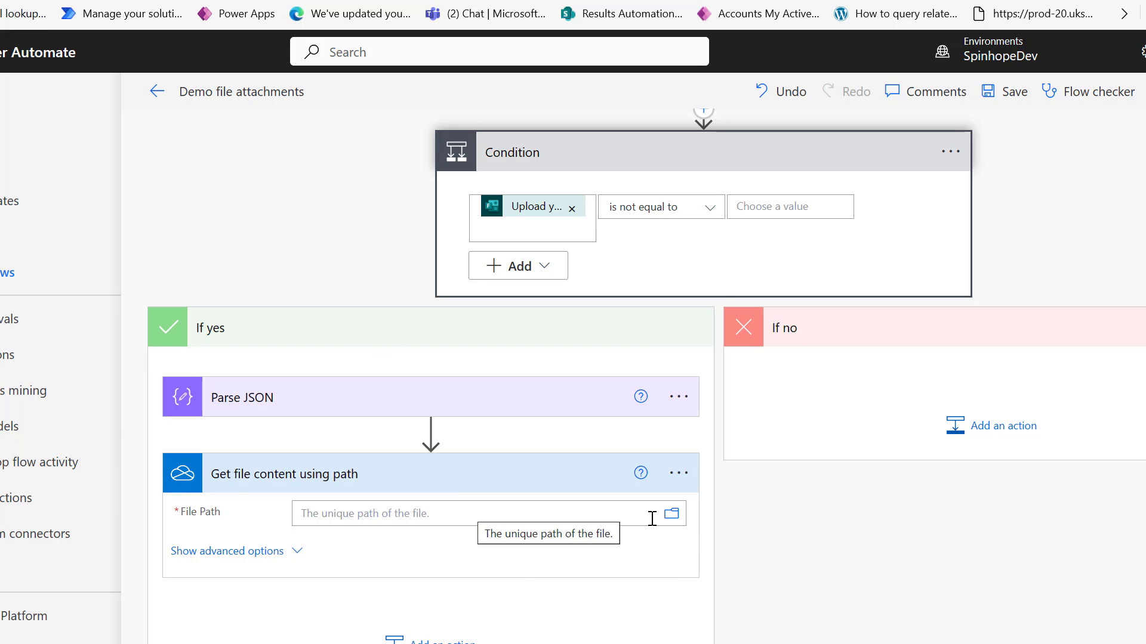
Set its file to the first car image in Root/Apps/Microsoft Forms/Test Attachments/Question.
left_click(672, 516)
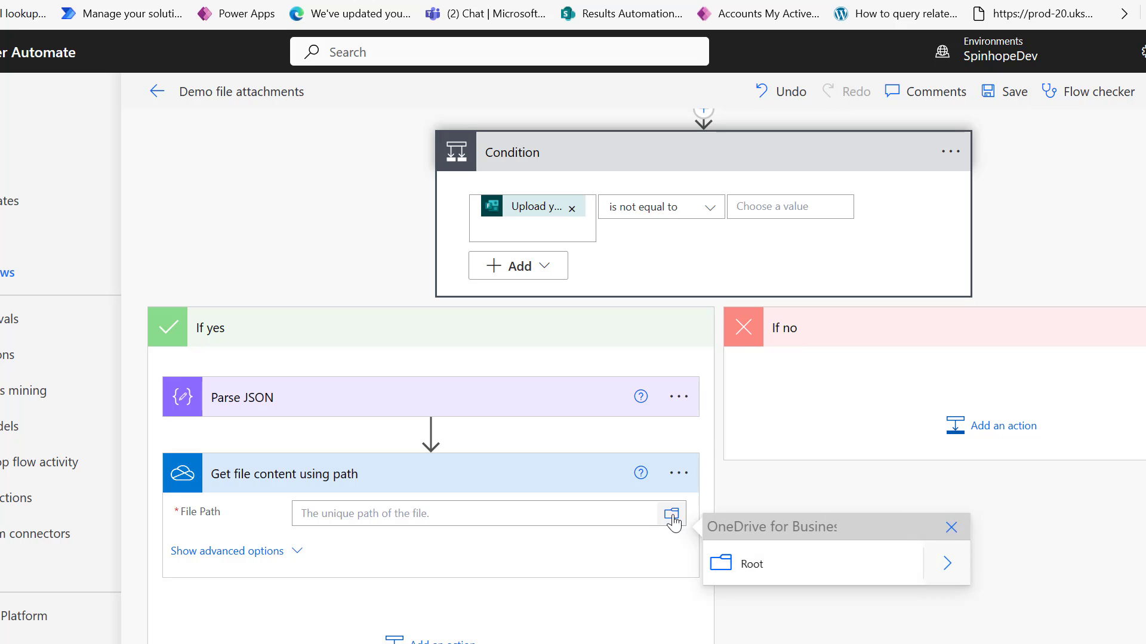
left_click(947, 564)
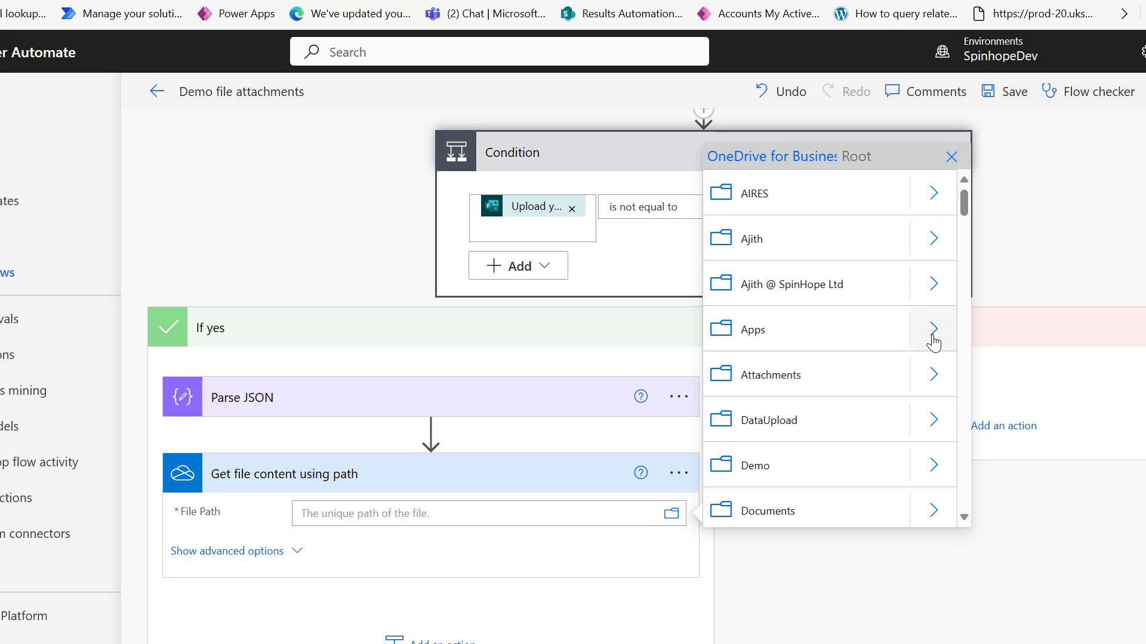
left_click(933, 330)
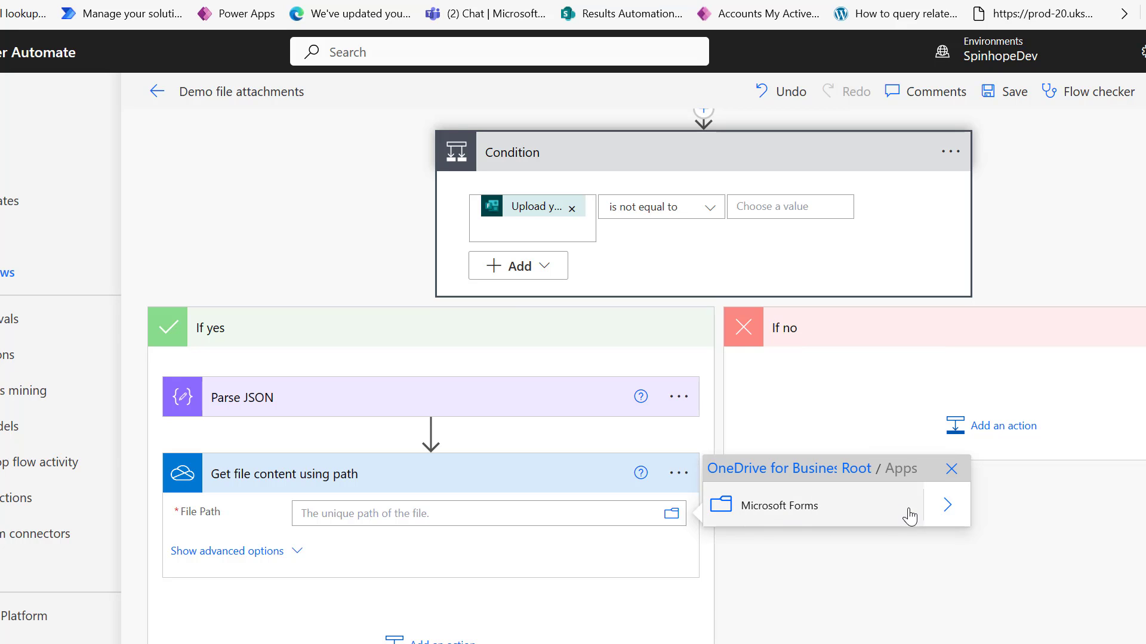
left_click(946, 507)
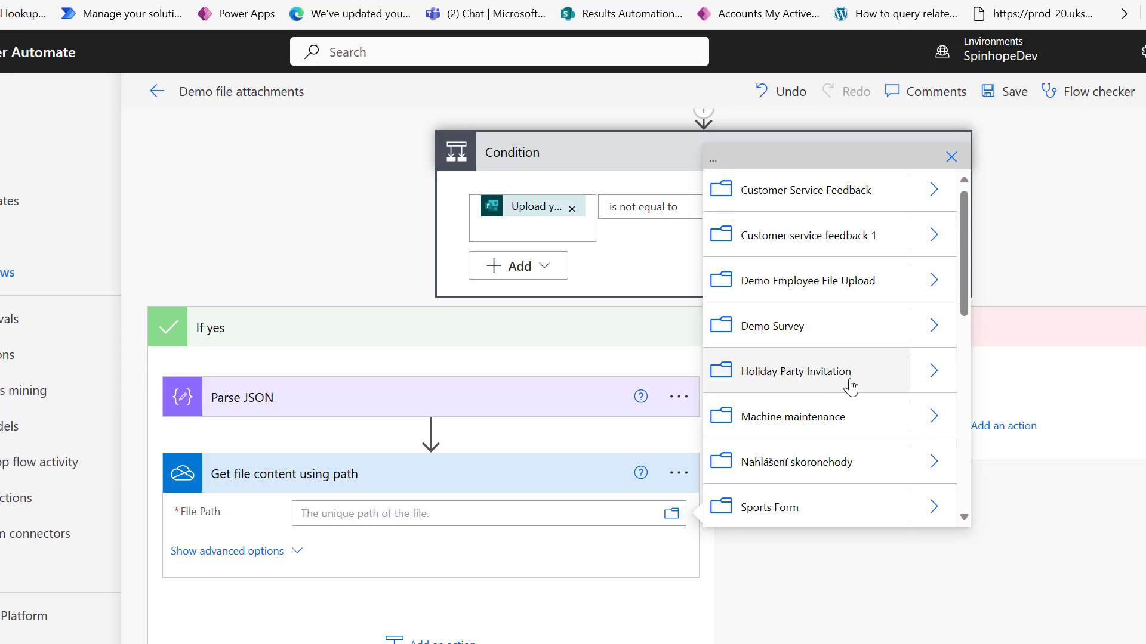
scroll(844, 358, "down", 5)
left_click(935, 365)
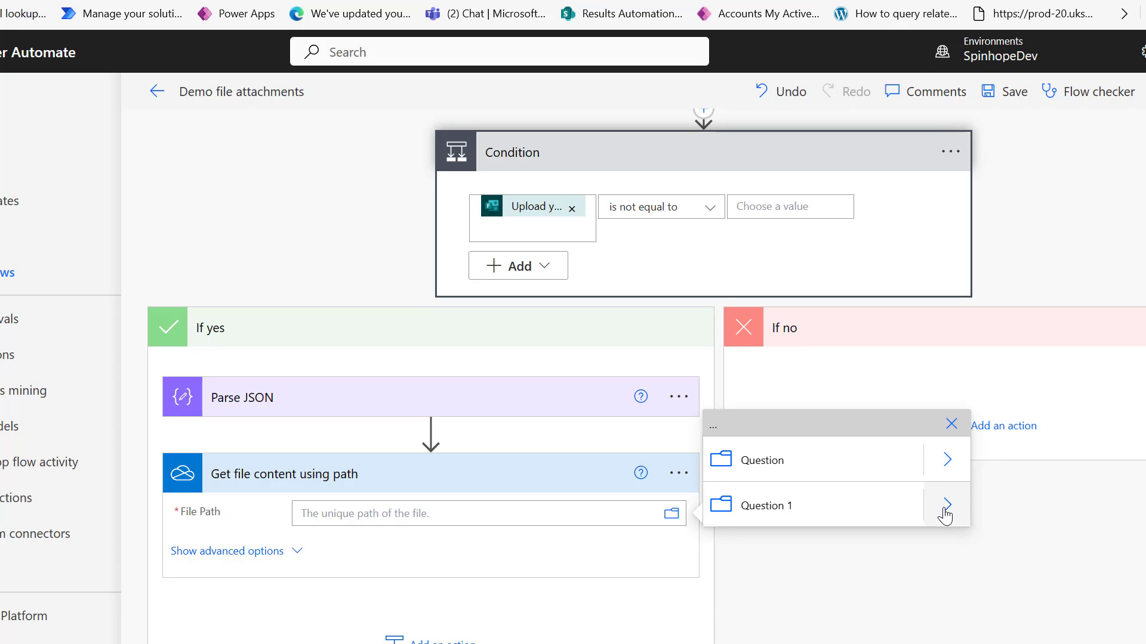
left_click(946, 461)
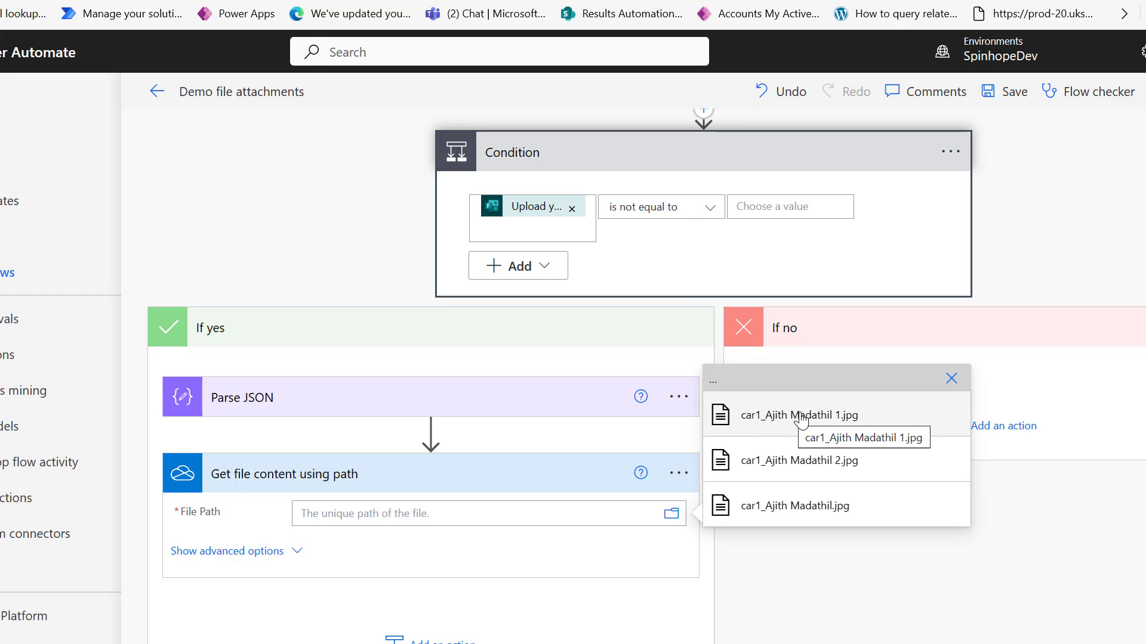
left_click(801, 417)
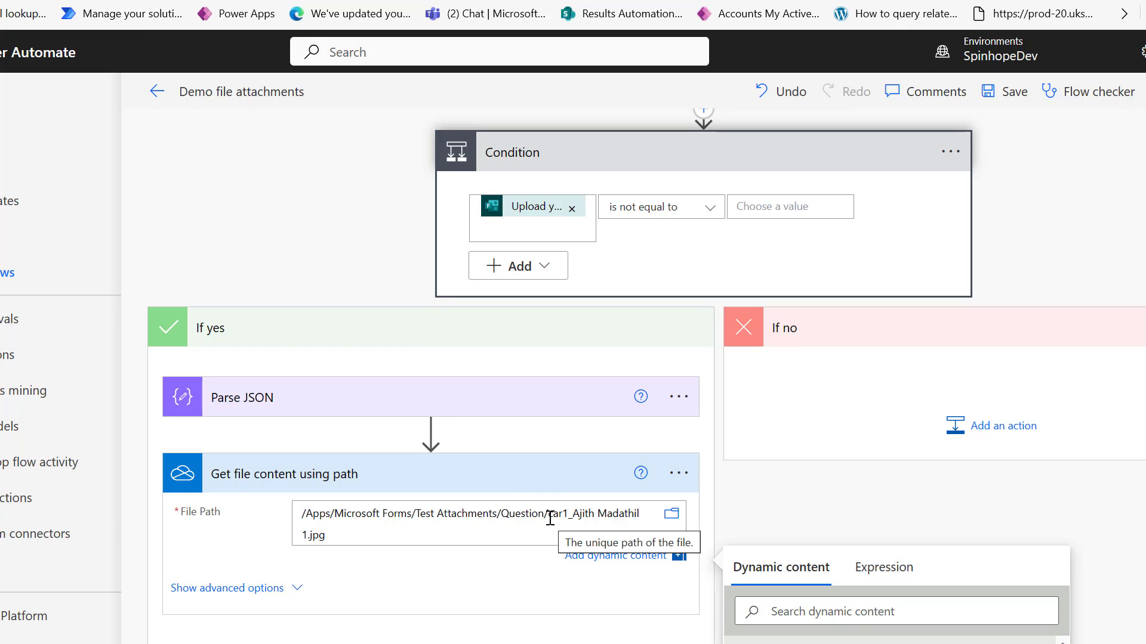
Try edits on the car1 file name in File Path, then select the entire path.
left_click_drag(549, 518, 629, 530)
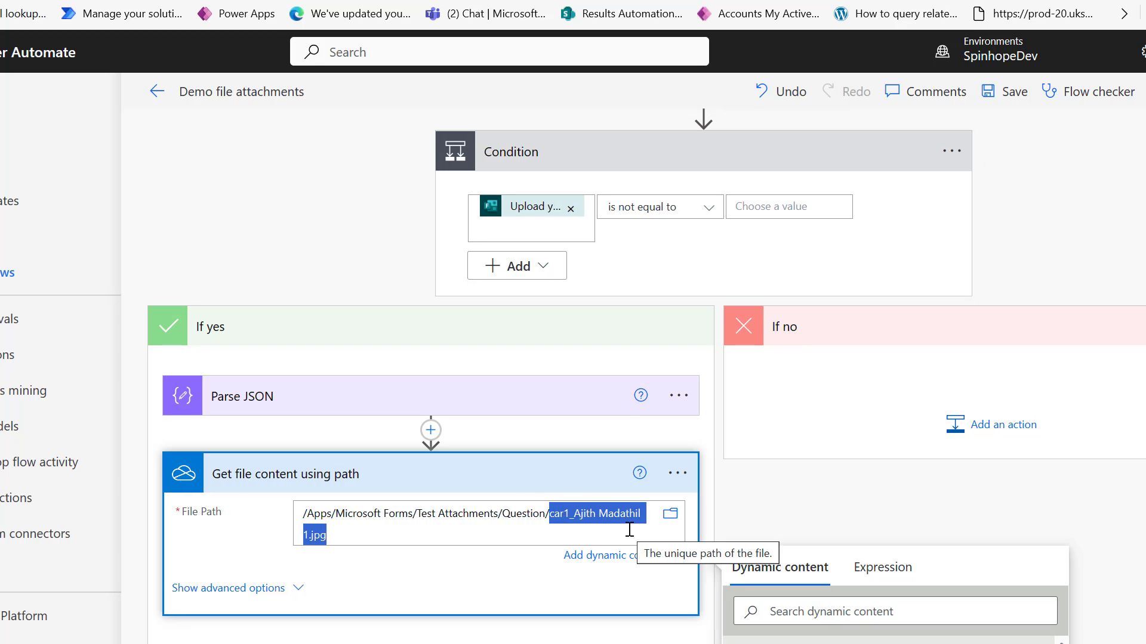
key("Left")
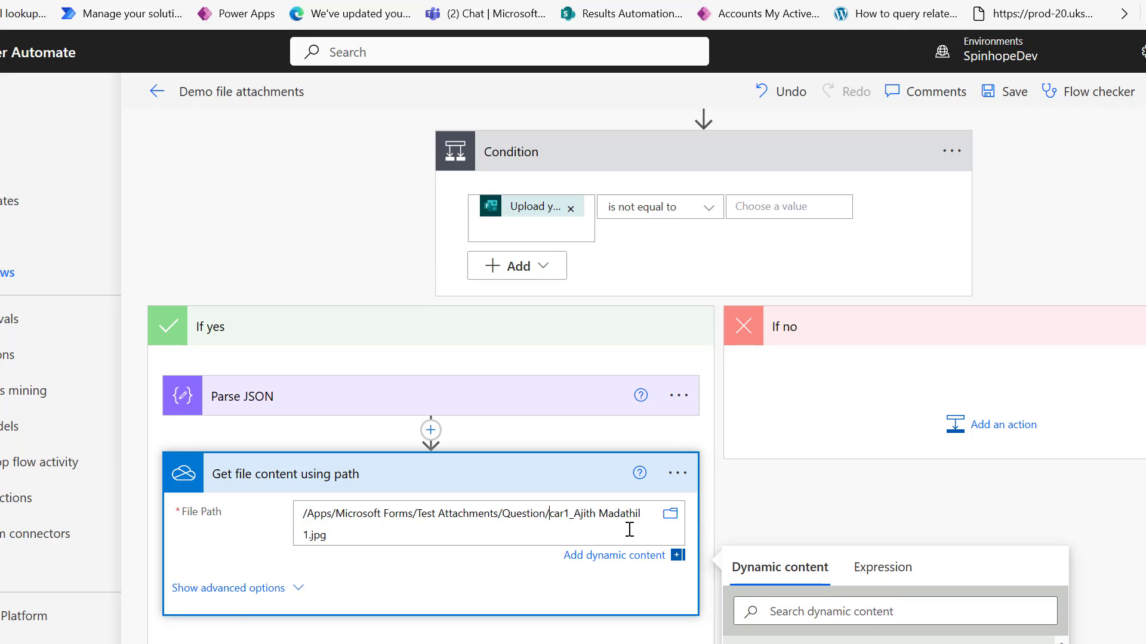
key("BackSpace")
key("BackSpace")
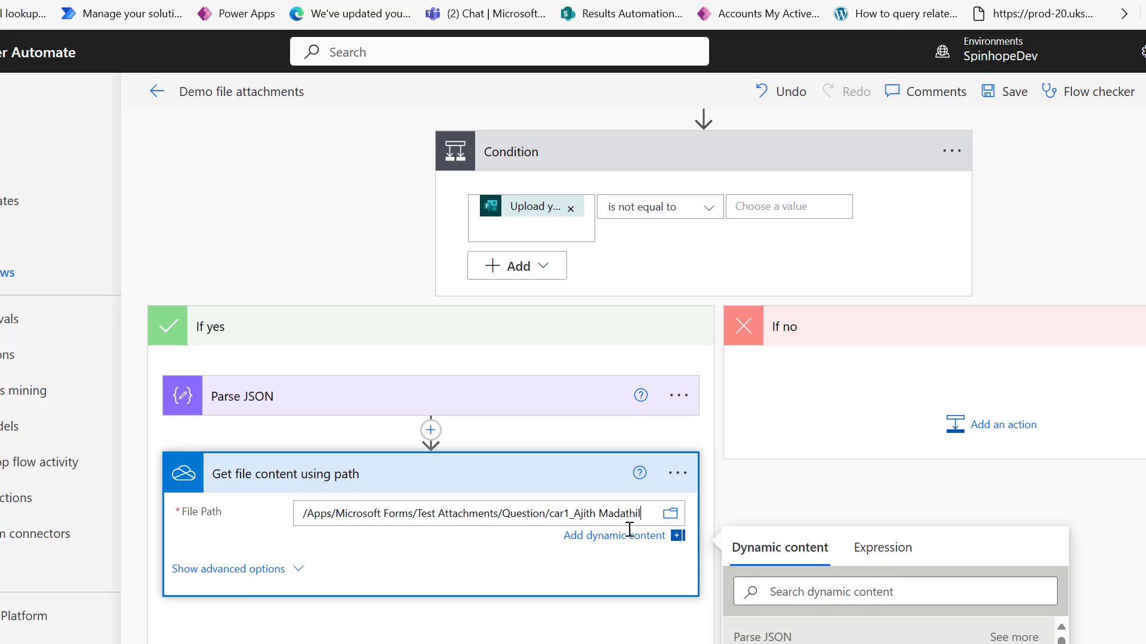
key("BackSpace")
key("BackSpace")
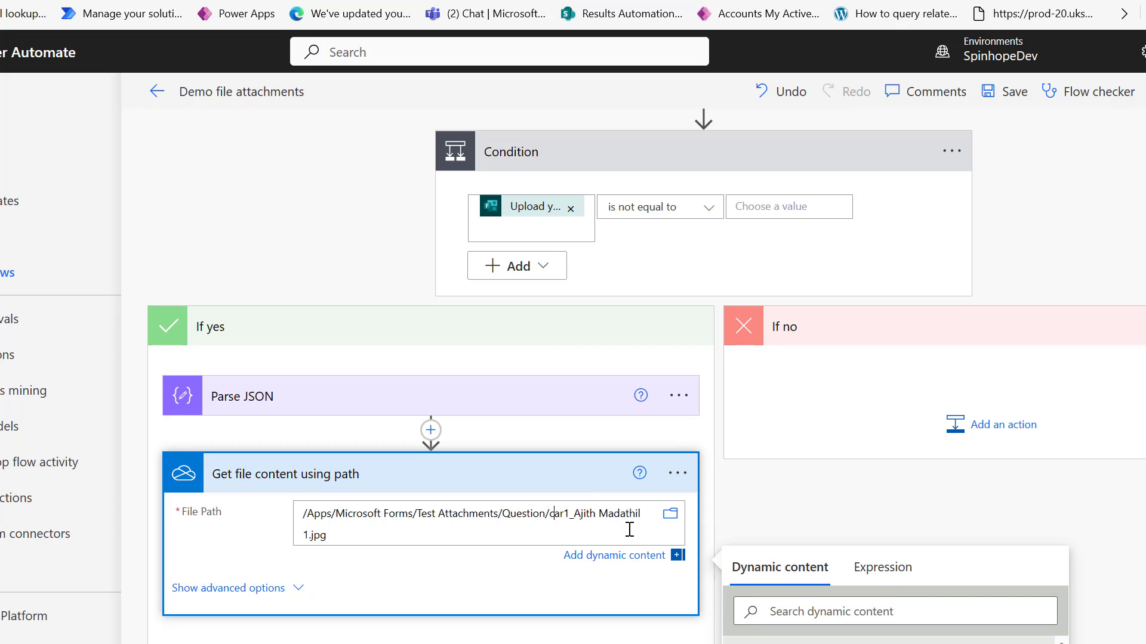
key("ctrl+z")
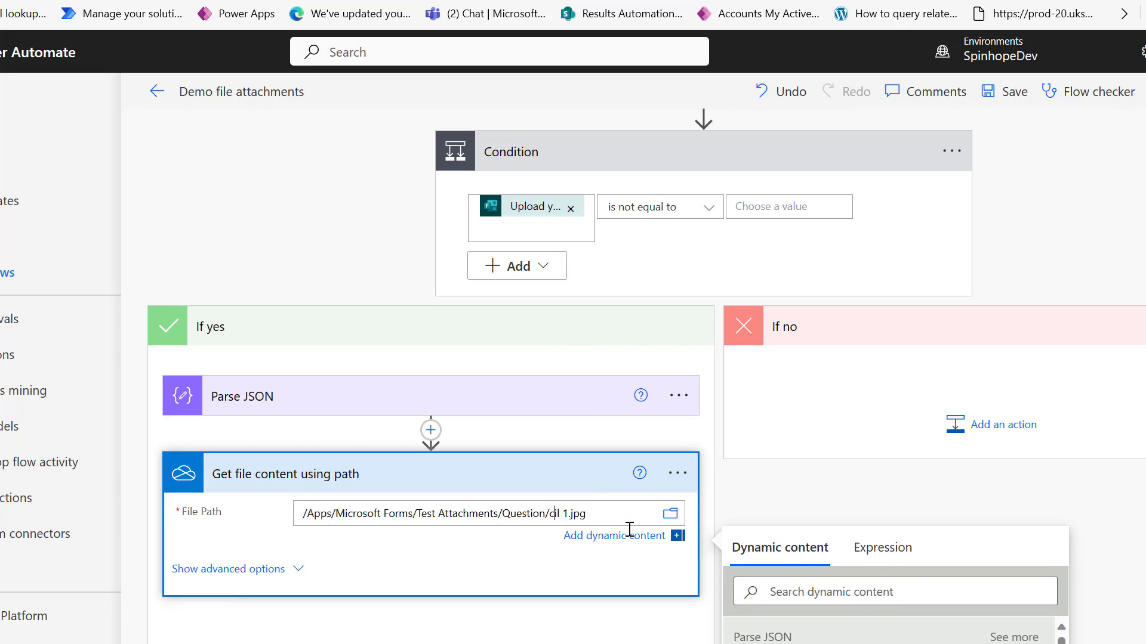
key("ctrl+y")
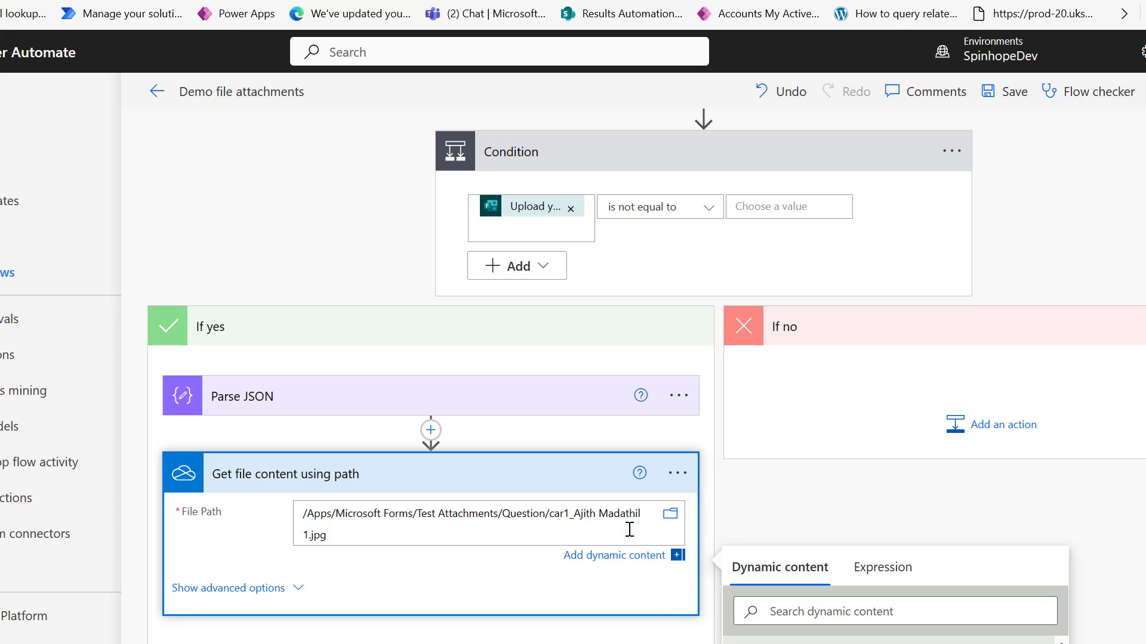
key("ctrl+a")
key("ctrl+c")
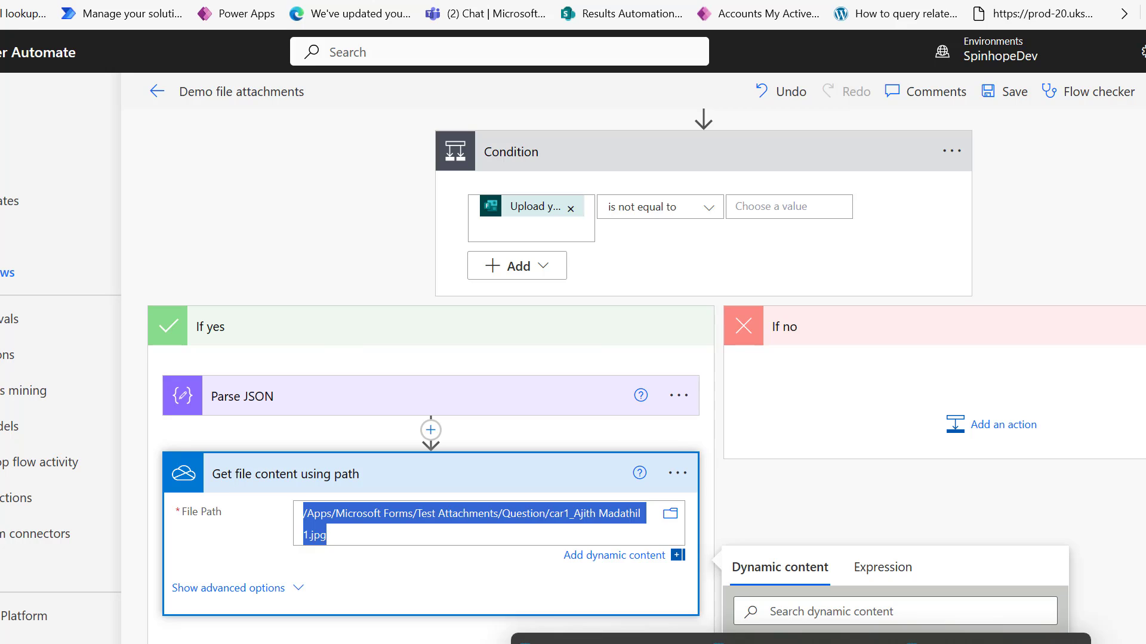
left_click(800, 643)
Trim the path in Notepad so File Path reads /Apps/Microsoft Forms/Test Attachments/Question/.
left_click(800, 641)
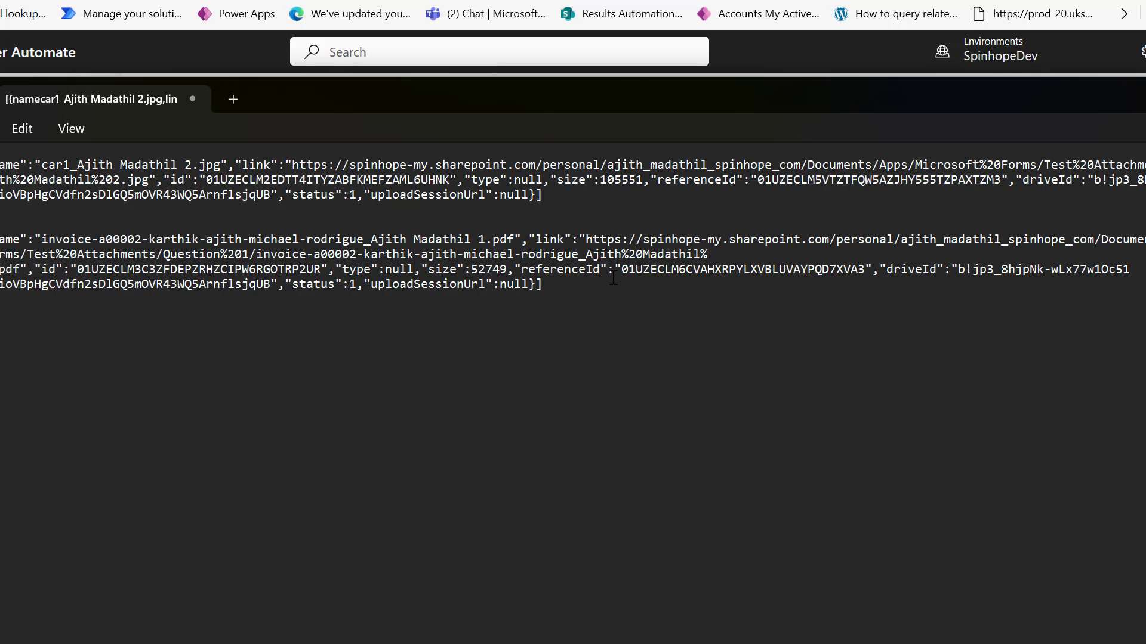
key("ctrl+v")
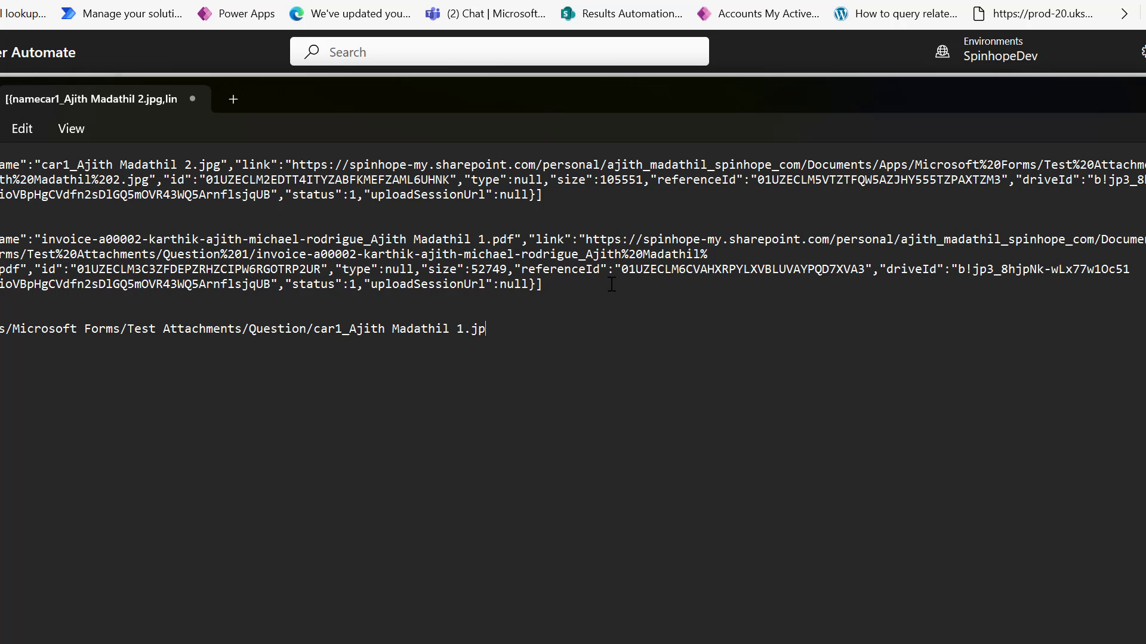
key("BackSpace")
key("BackSpace")
key("BackSpace")
key("BackSpace")
key("BackSpace")
key("BackSpace")
key("BackSpace")
key("BackSpace")
key("BackSpace")
key("BackSpace")
key("BackSpace")
key("BackSpace")
key("BackSpace")
key("BackSpace")
key("BackSpace")
key("BackSpace")
key("BackSpace")
key("BackSpace")
key("BackSpace")
key("BackSpace")
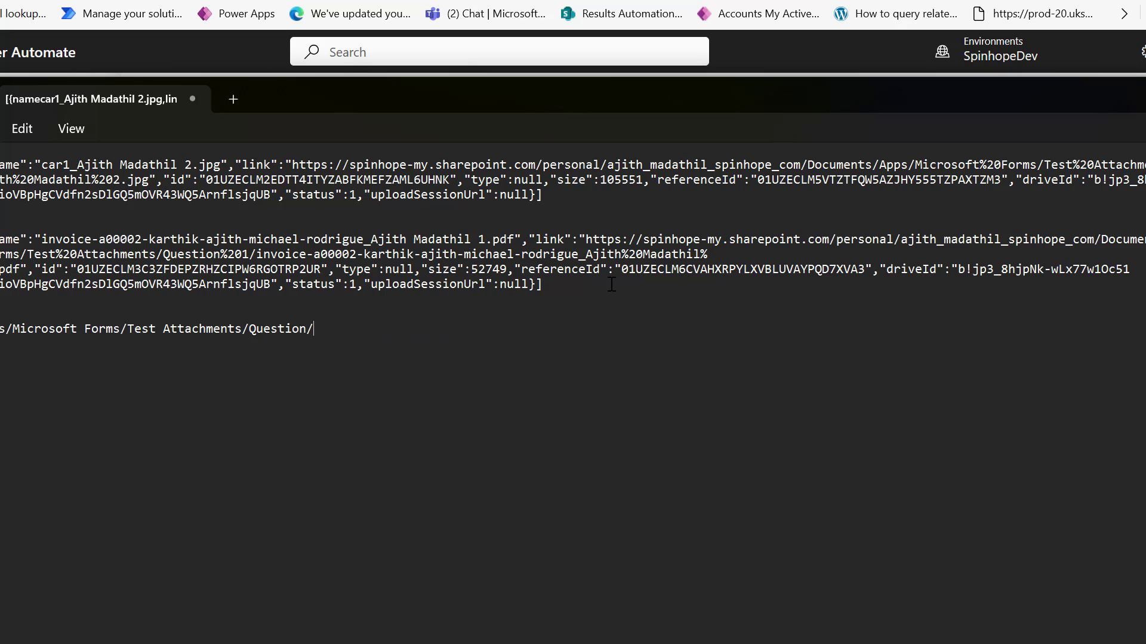
left_click_drag(330, 334, 0, 332)
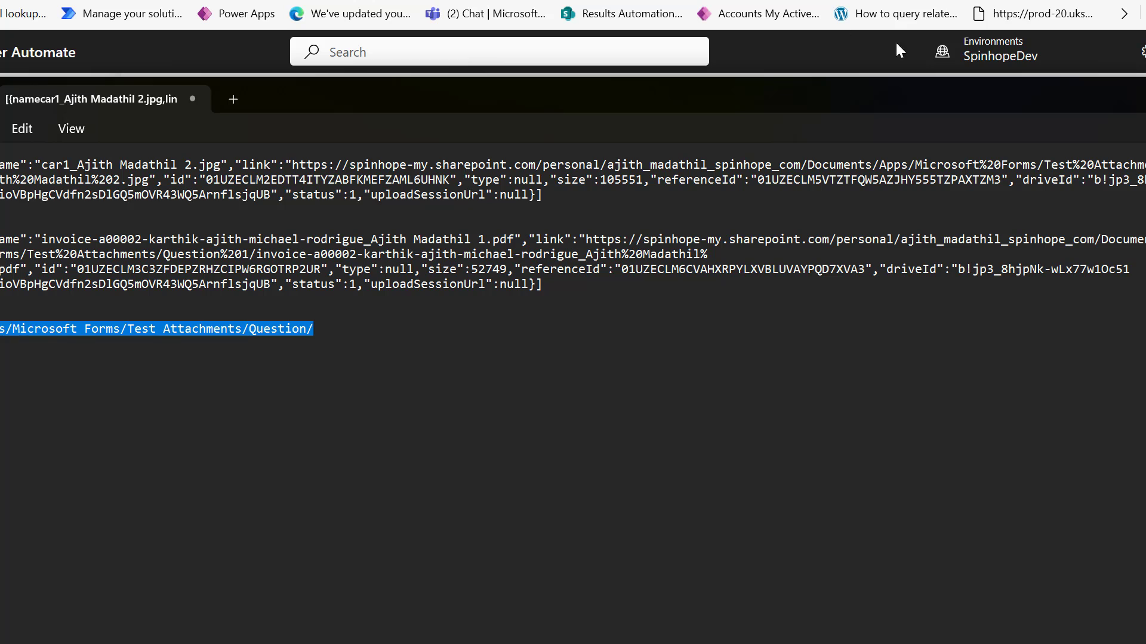
key("alt+Tab")
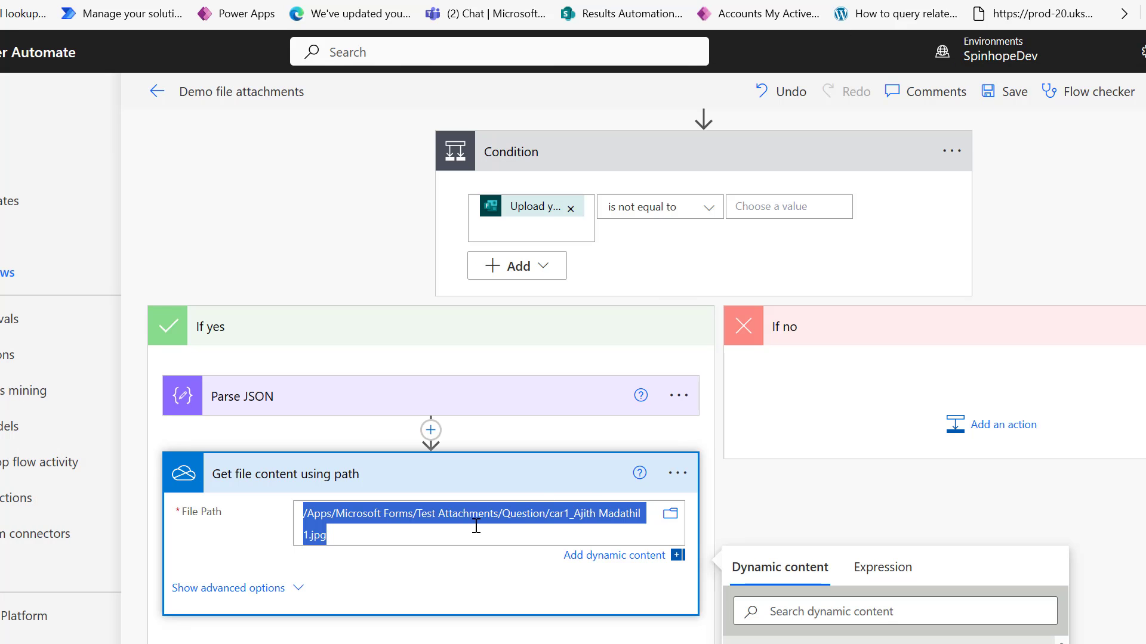
key("BackSpace")
type("/Apps/Microsoft Forms/Test Attachments/Question/")
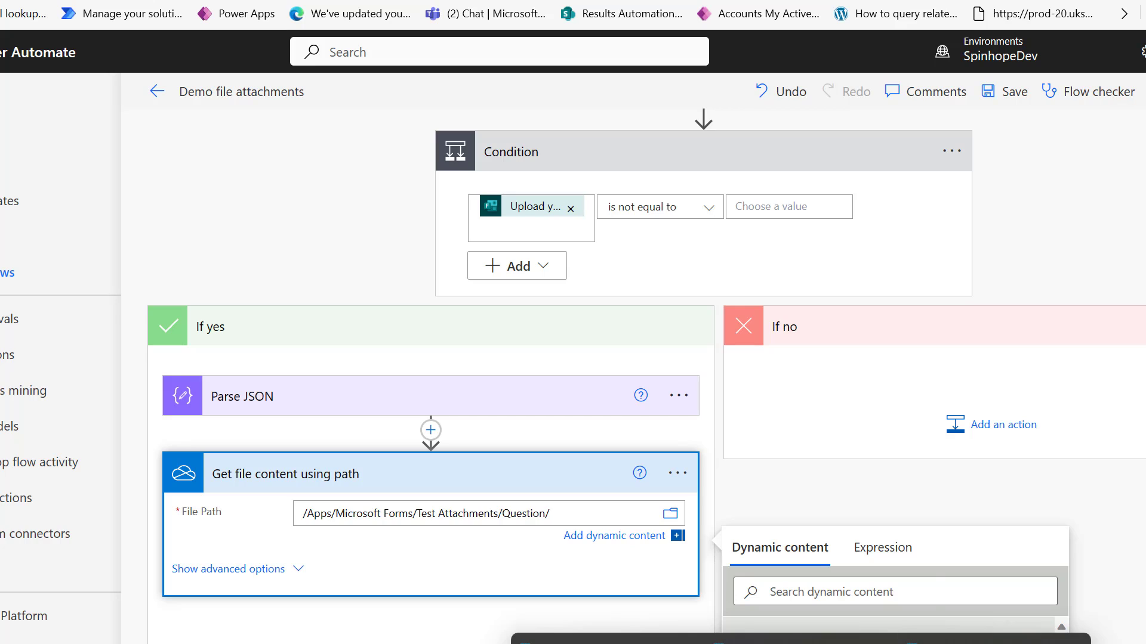
Review the two attachments' file name values in the sample JSON.
left_click(799, 640)
left_click(182, 199)
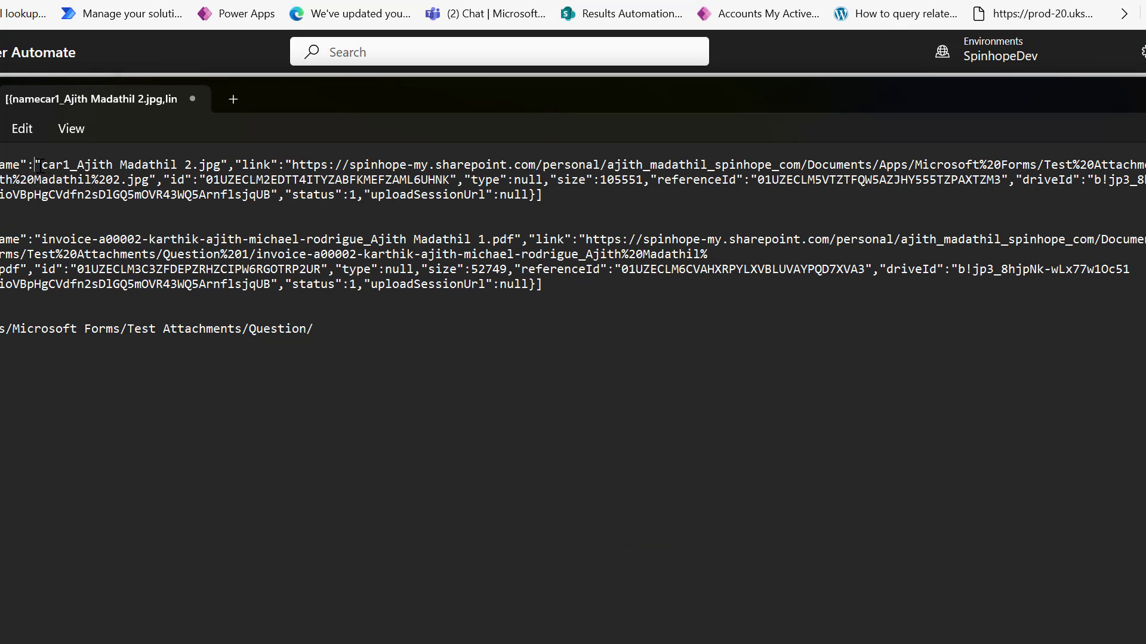
left_click_drag(38, 165, 221, 165)
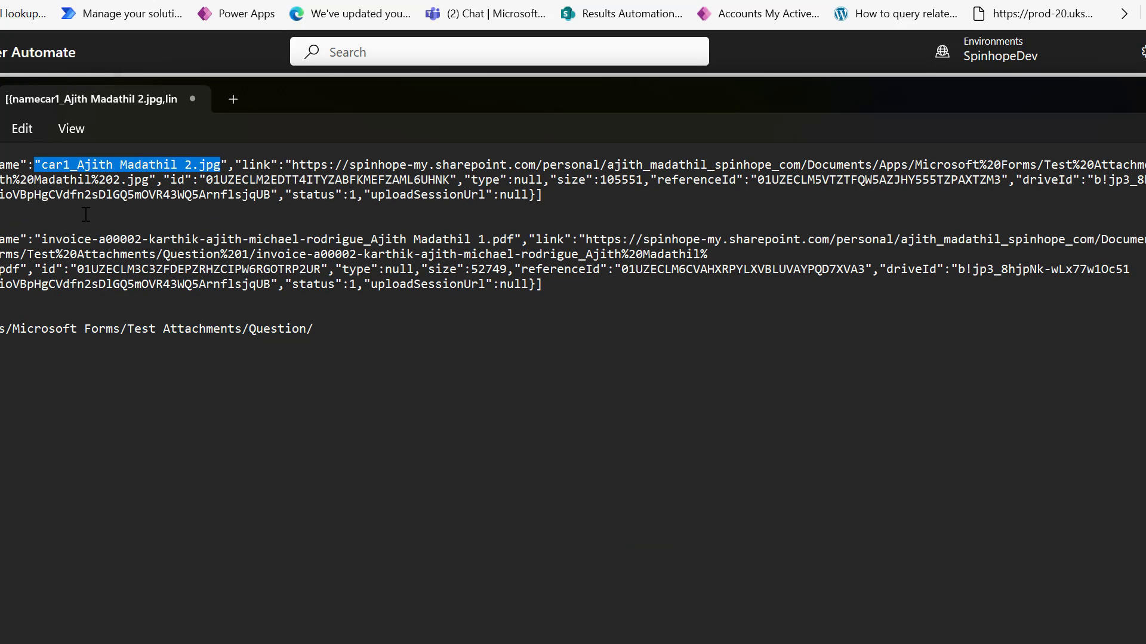
left_click_drag(41, 241, 518, 239)
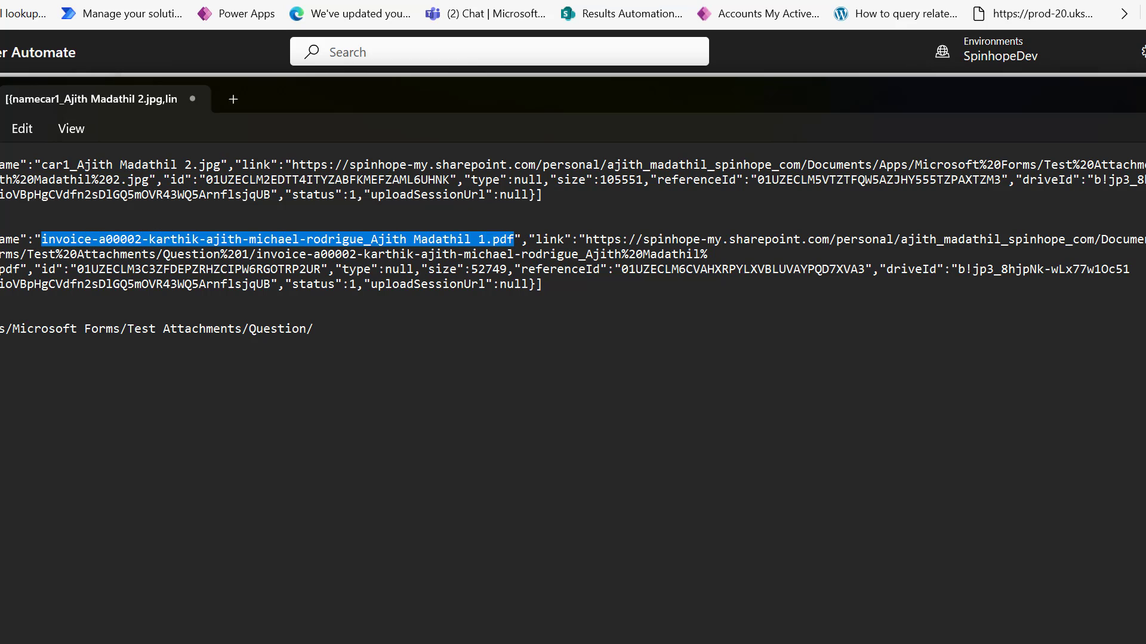
key("alt+Tab")
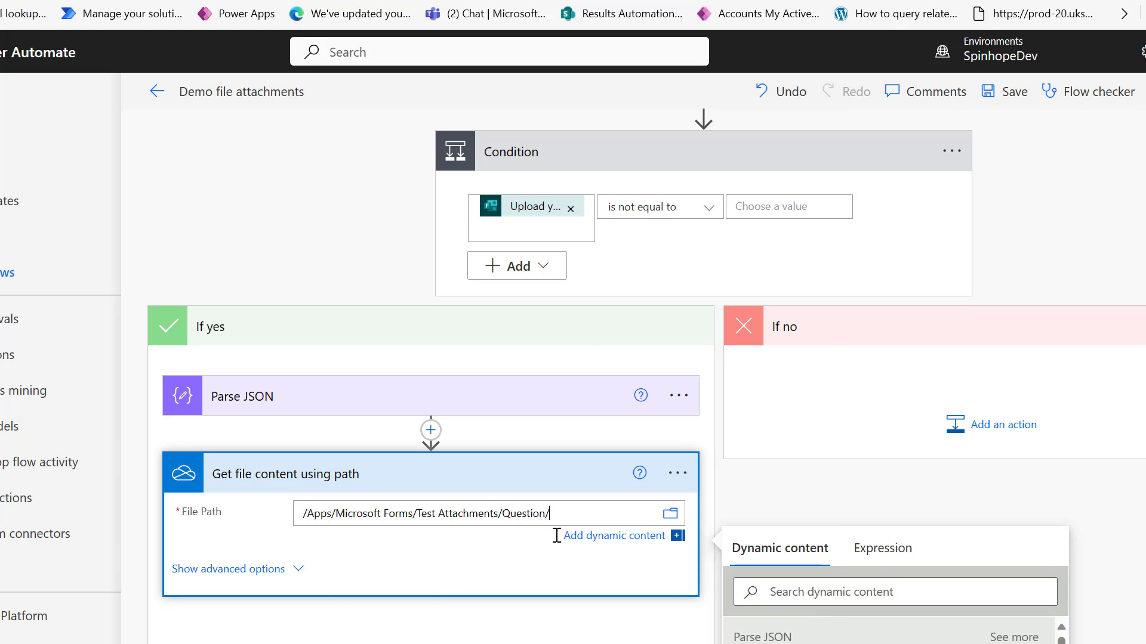
Append the parsed name to File Path and add a SharePoint Create file step in the loop.
left_click(758, 642)
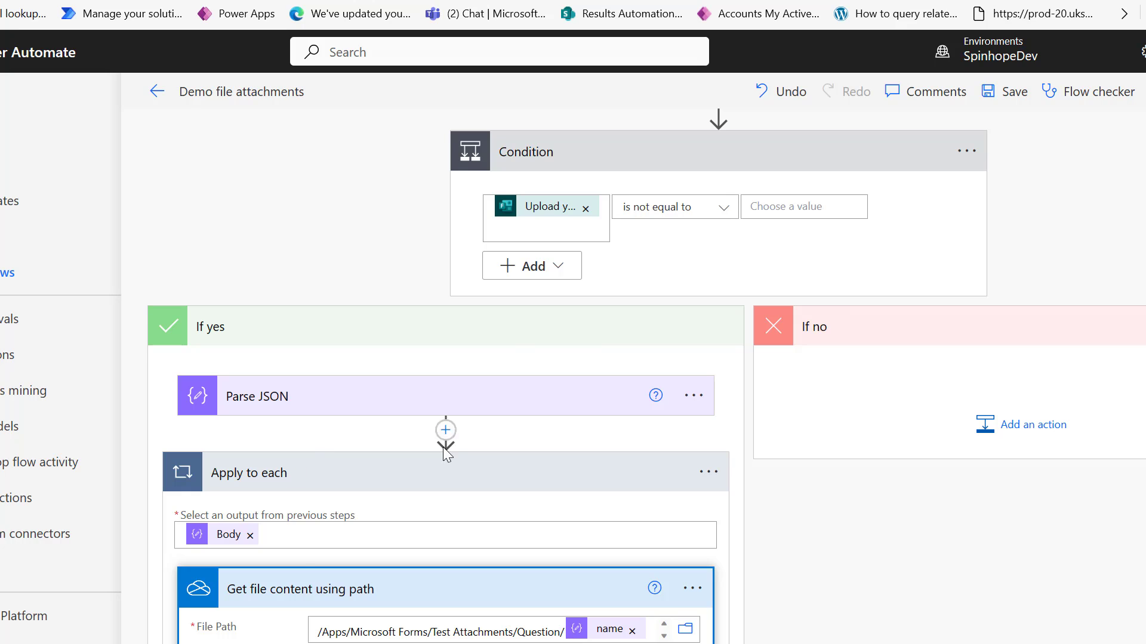
scroll(391, 451, "down", 3)
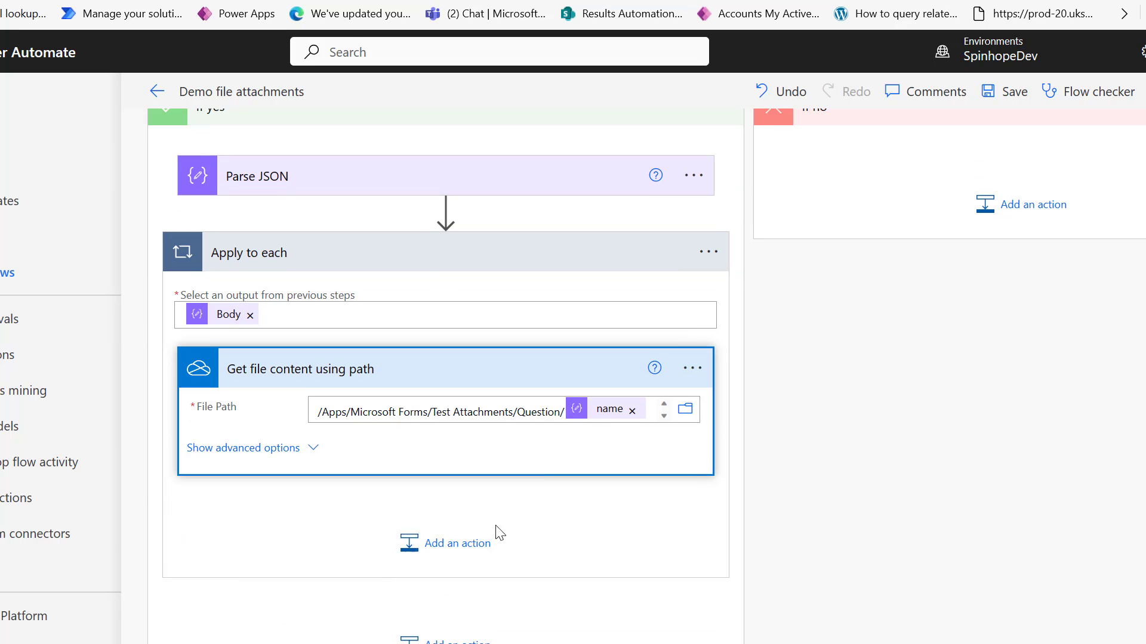
left_click(414, 544)
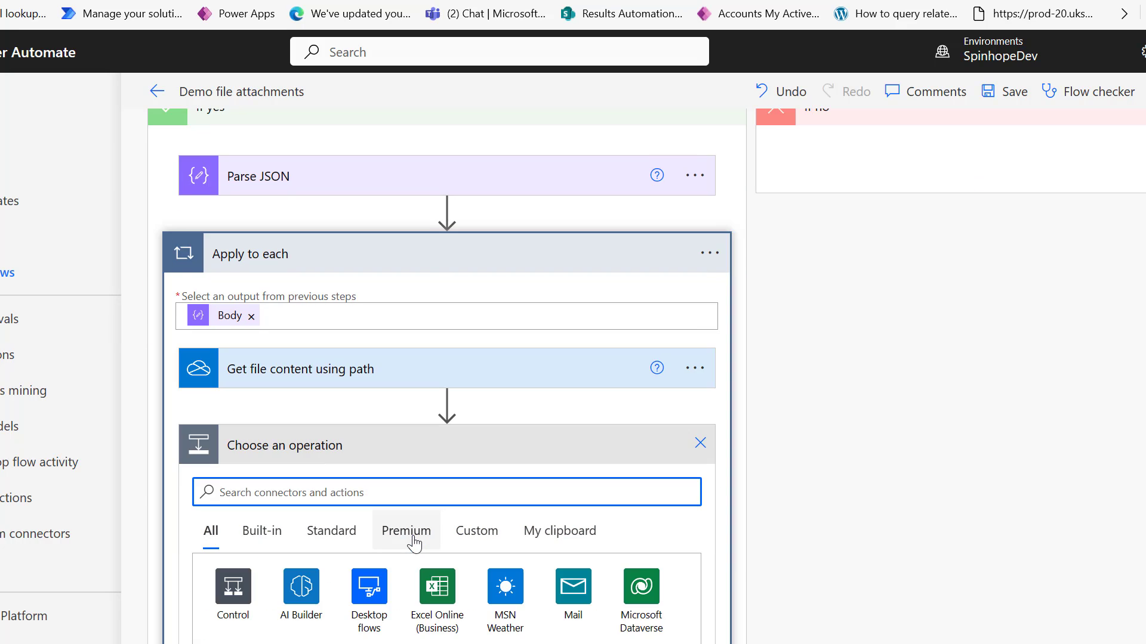
type("sarepoint")
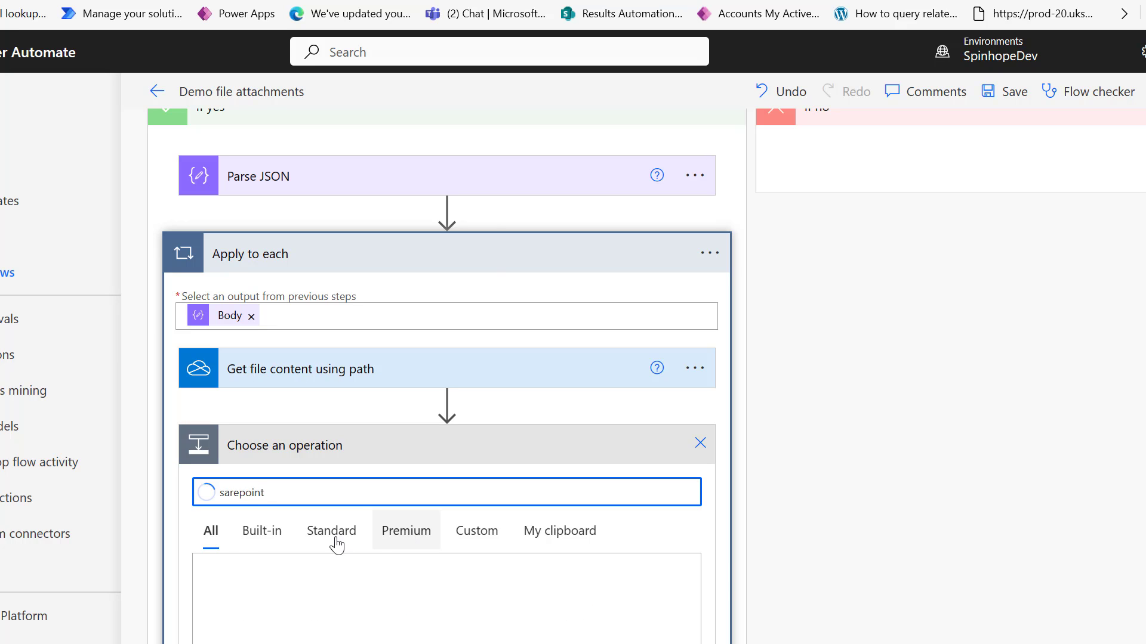
left_click(248, 609)
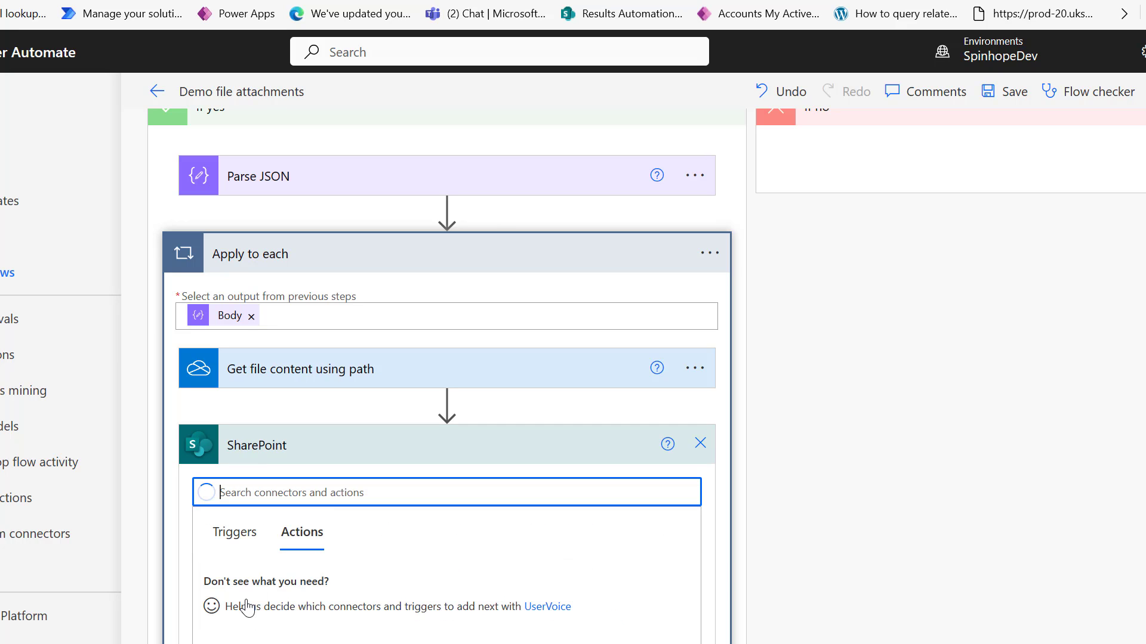
type("create fi")
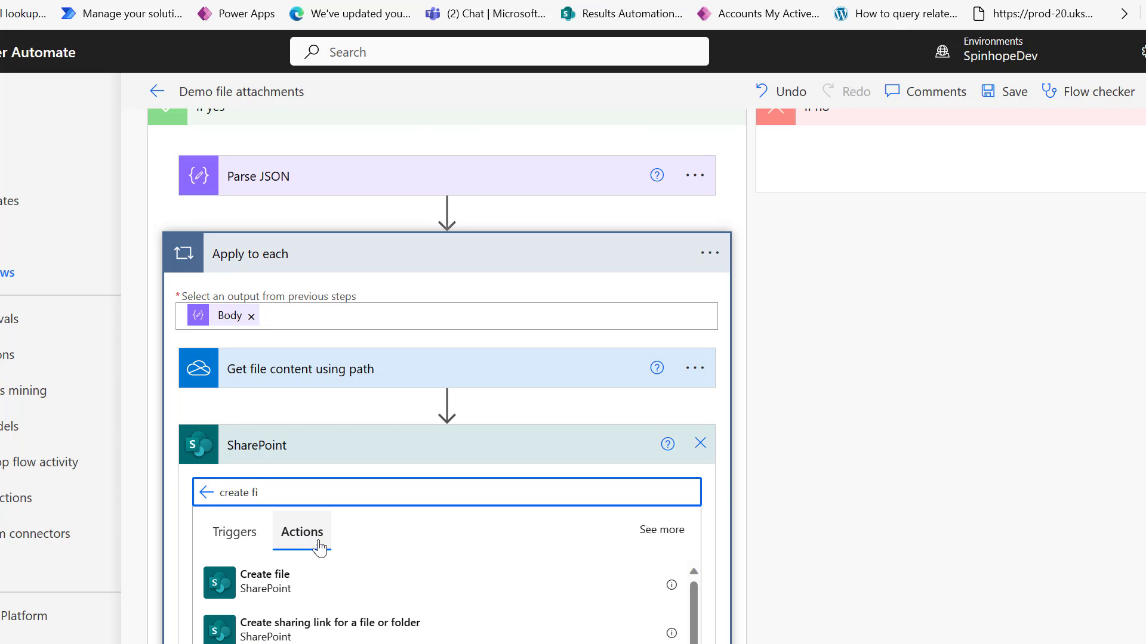
left_click(260, 591)
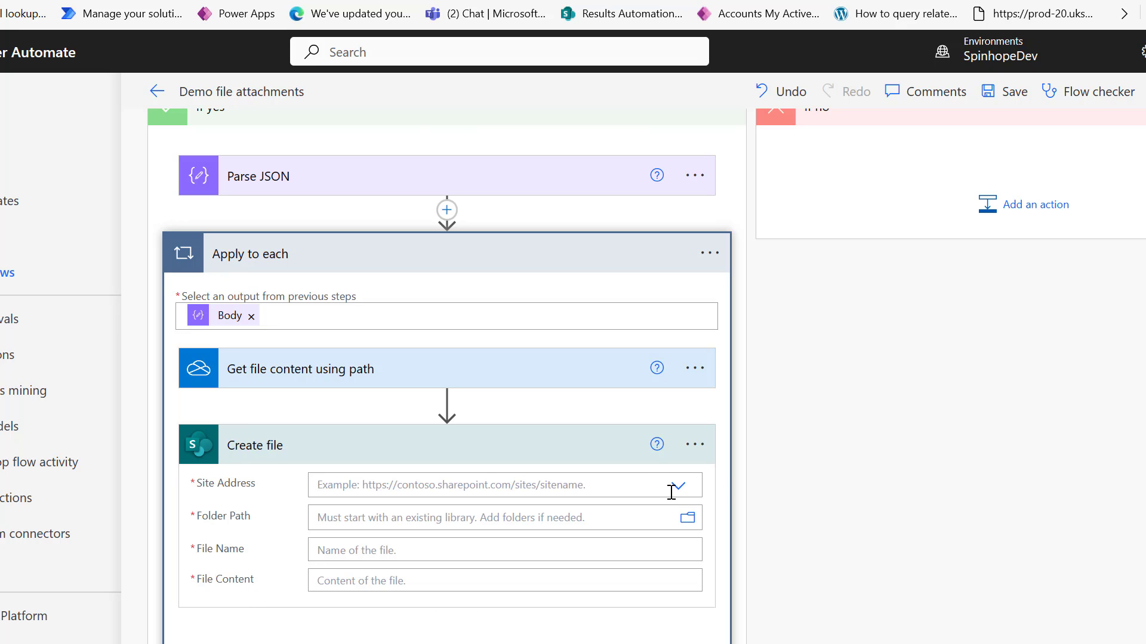
Set Create file's site to Spinhope Ltd Team Site and its folder to DemoCaseDoc.
left_click(678, 488)
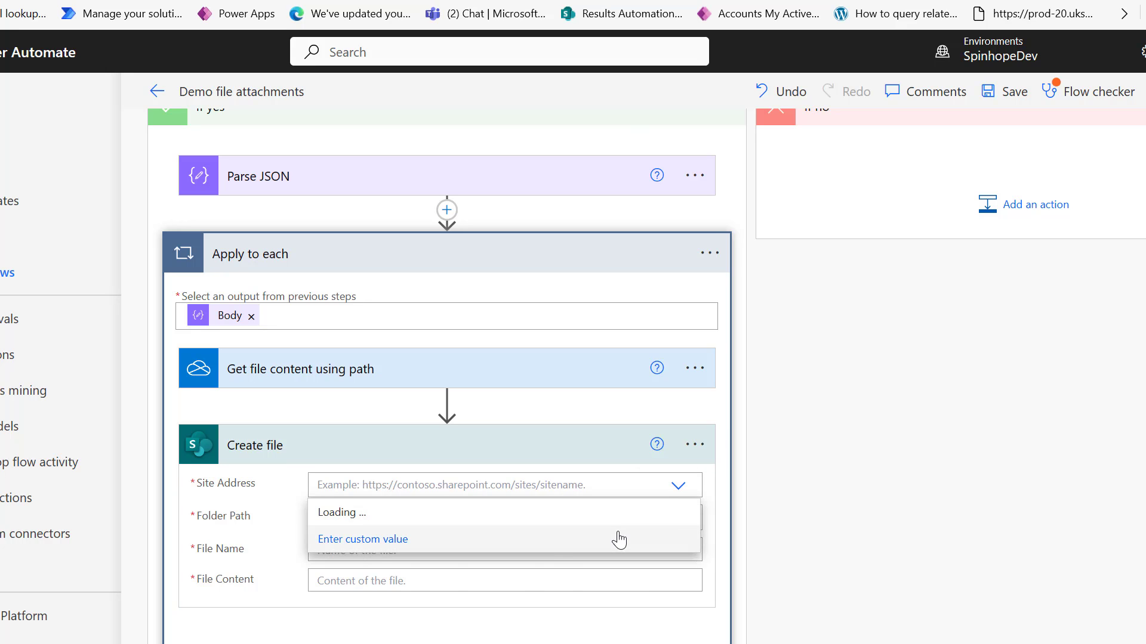
scroll(591, 567, "down", 5)
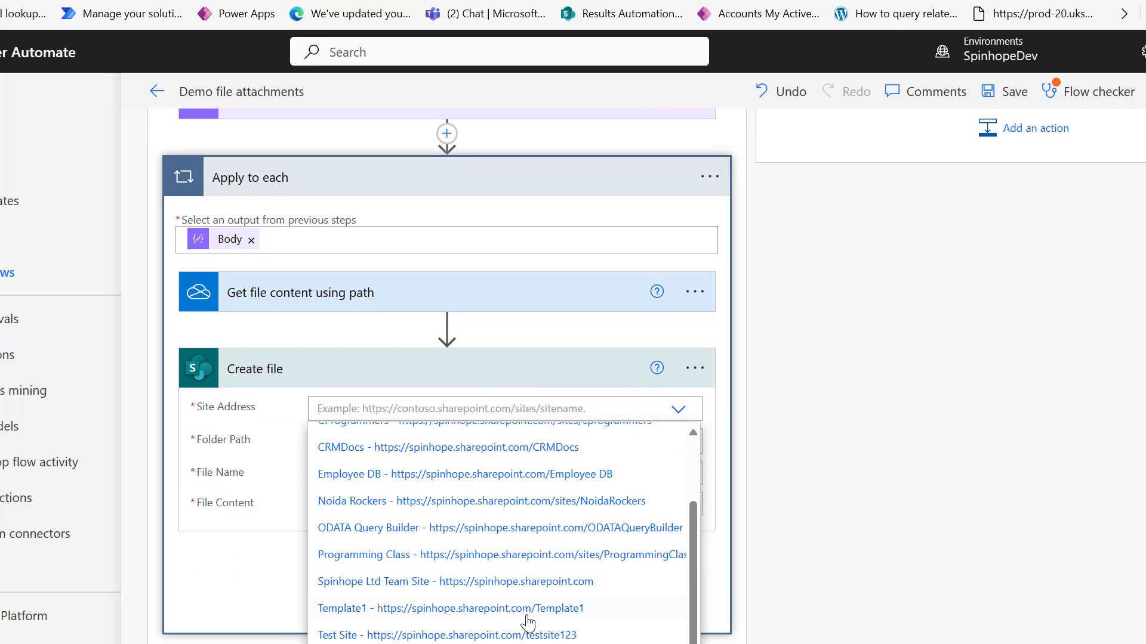
left_click(518, 588)
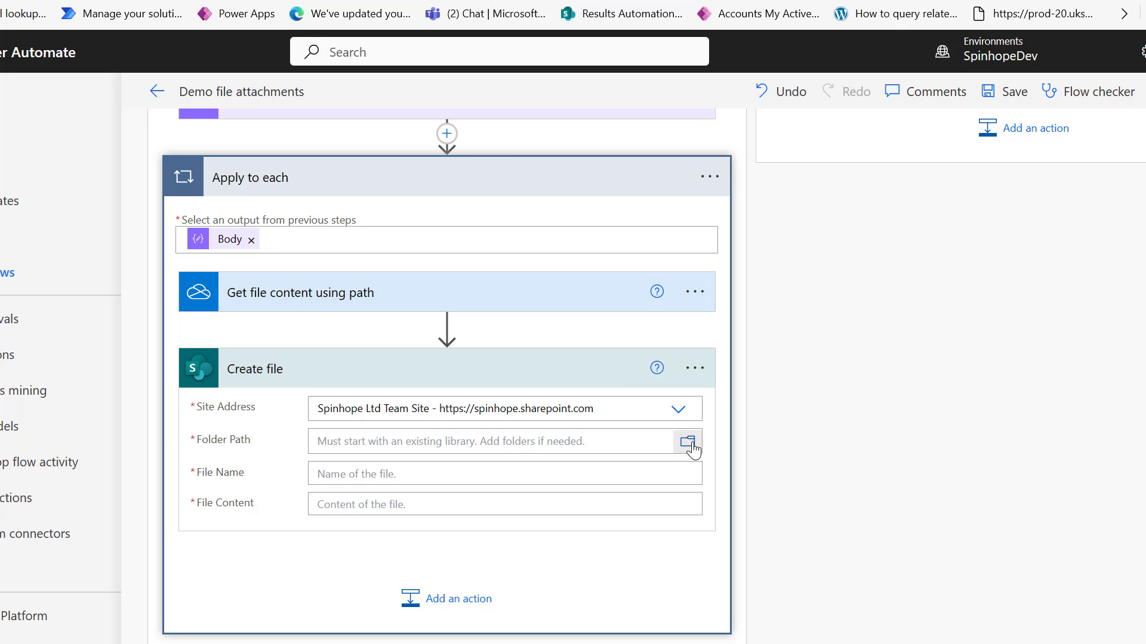
left_click(688, 442)
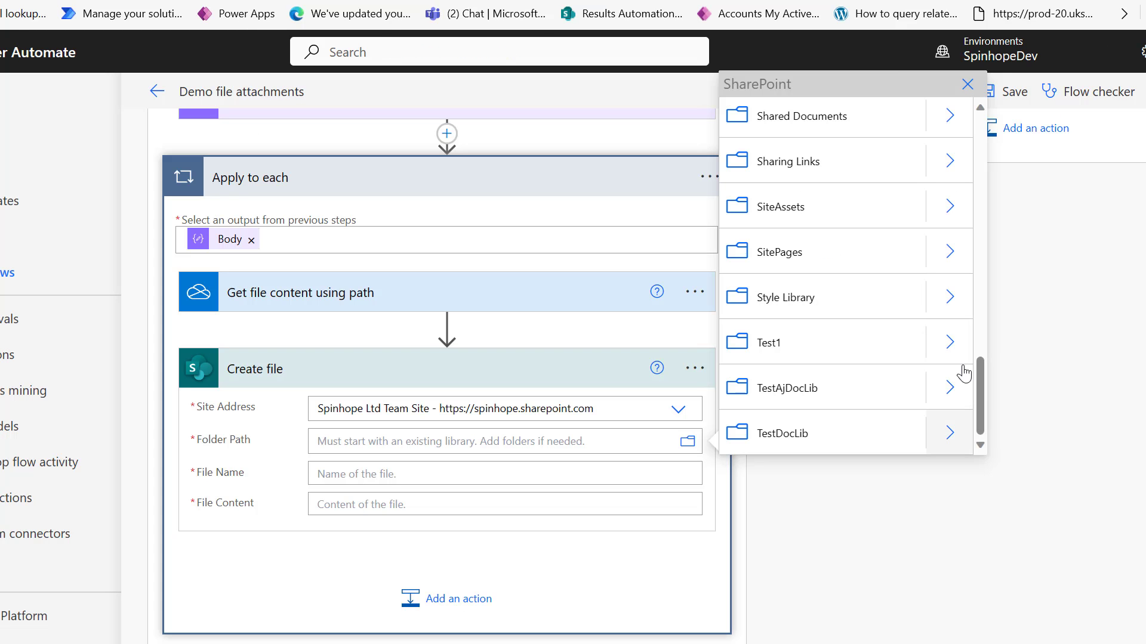
left_click_drag(980, 372, 974, 201)
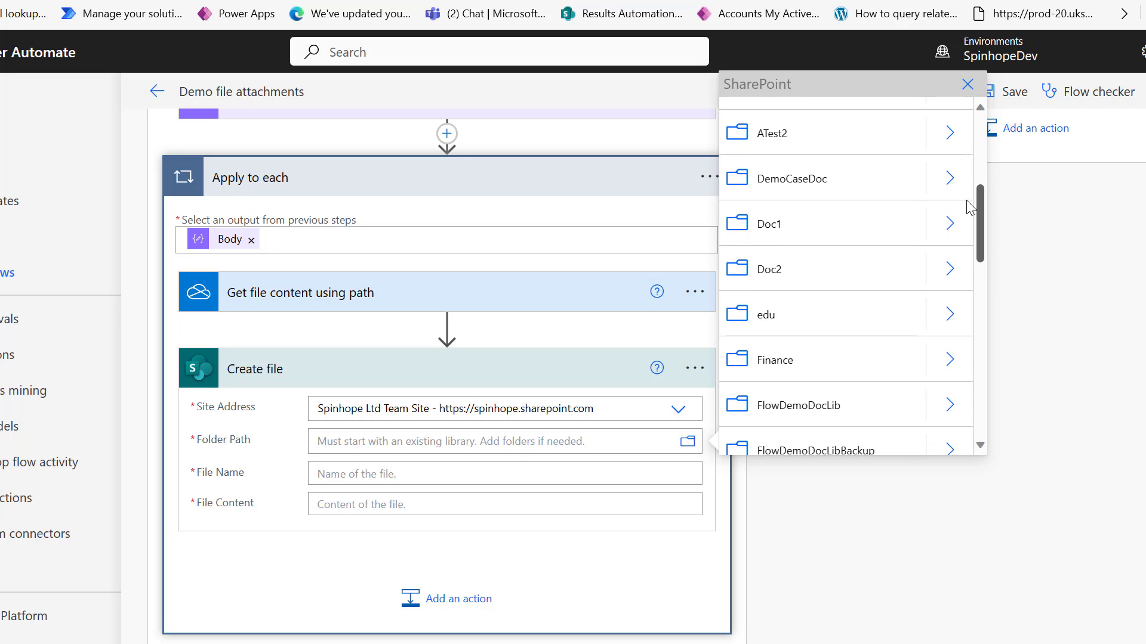
left_click(796, 179)
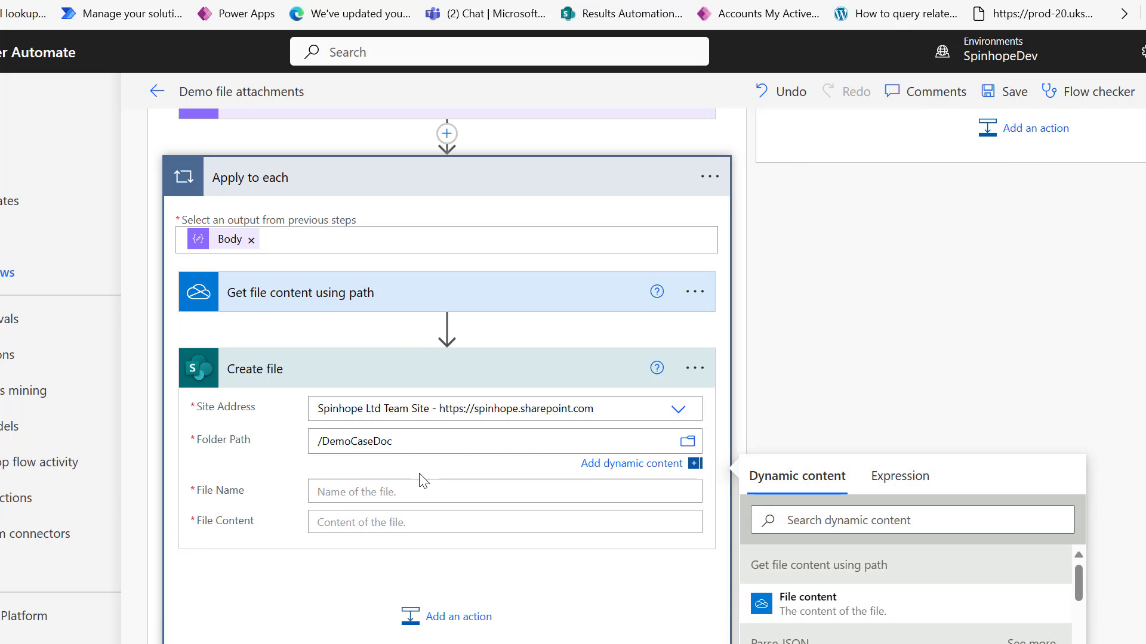
Extend Create file's Folder Path to /DemoCaseDoc/Response Id/.
left_click(428, 442)
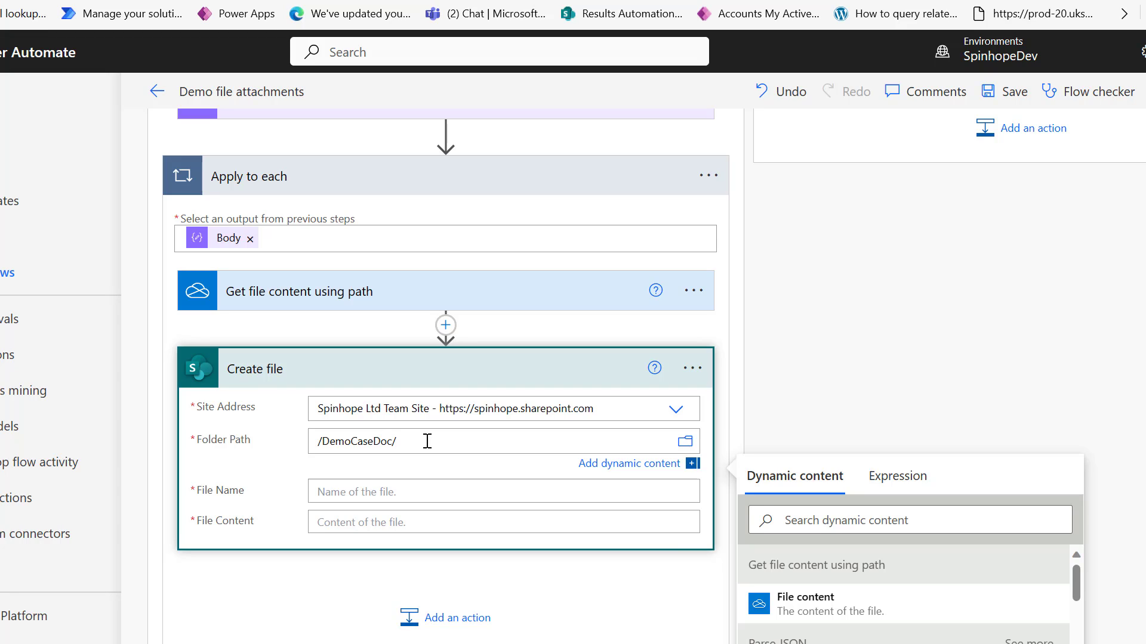
left_click(834, 524)
type("res")
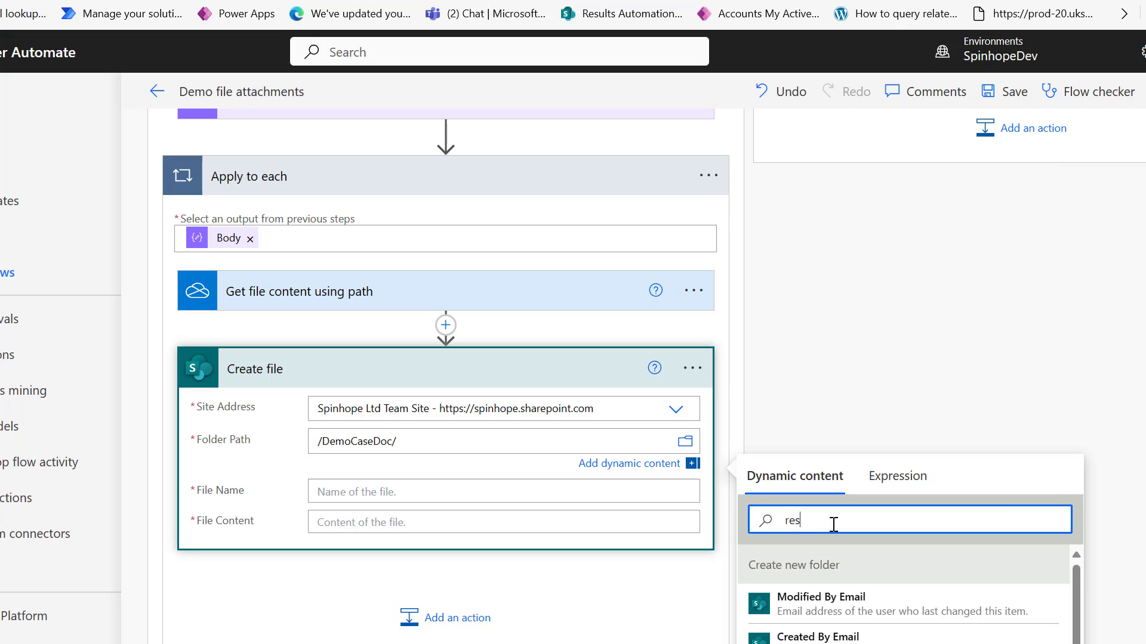
type("ponse")
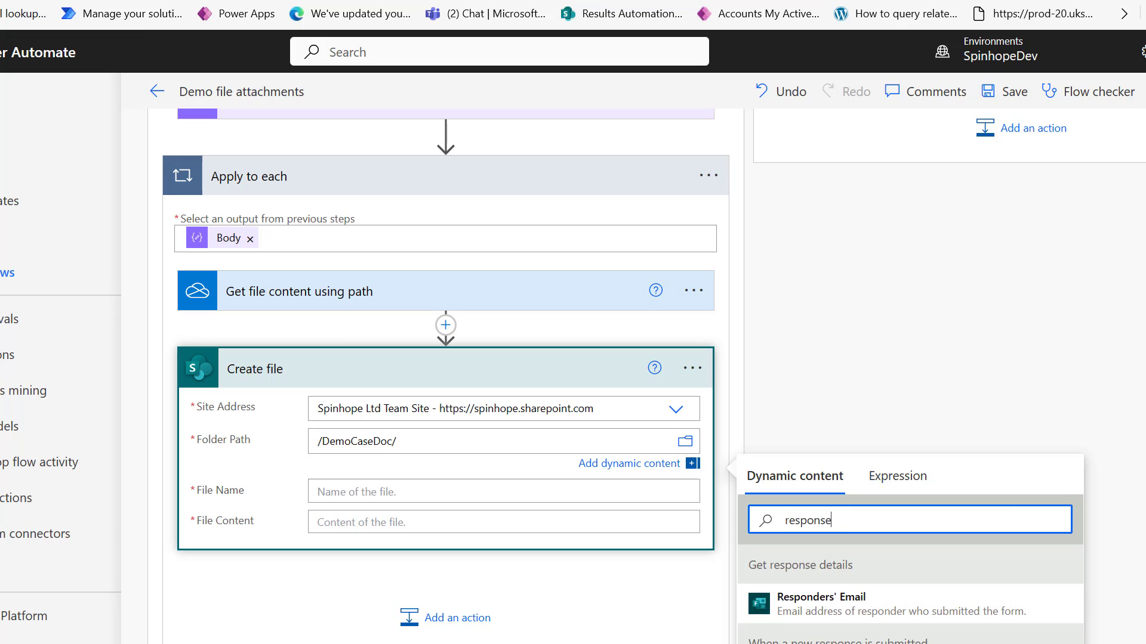
left_click(835, 643)
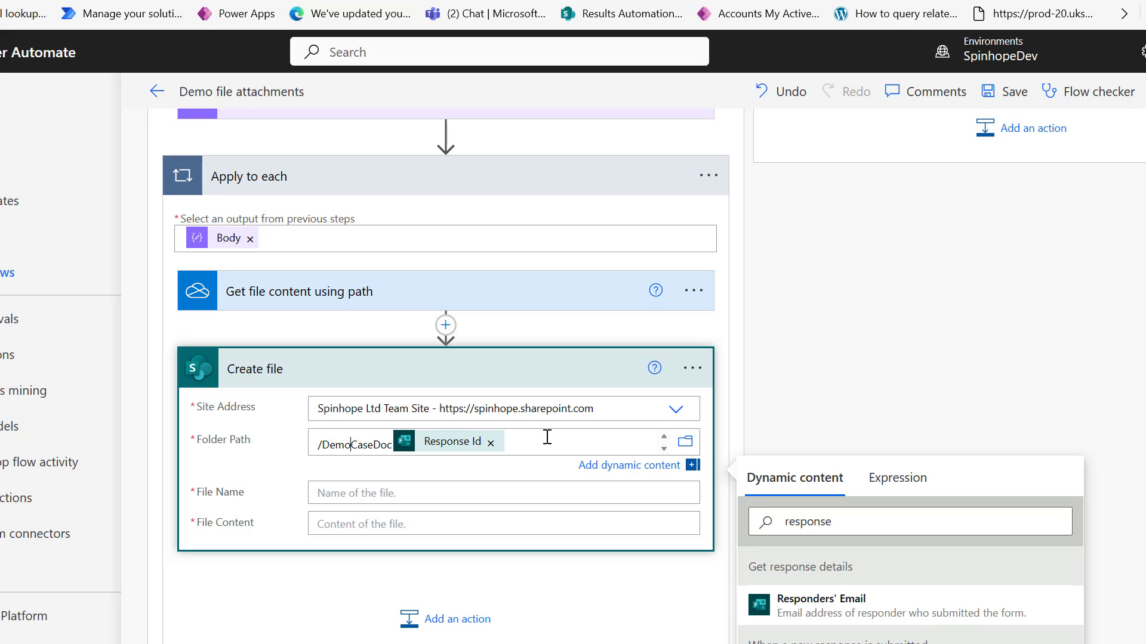
type("/")
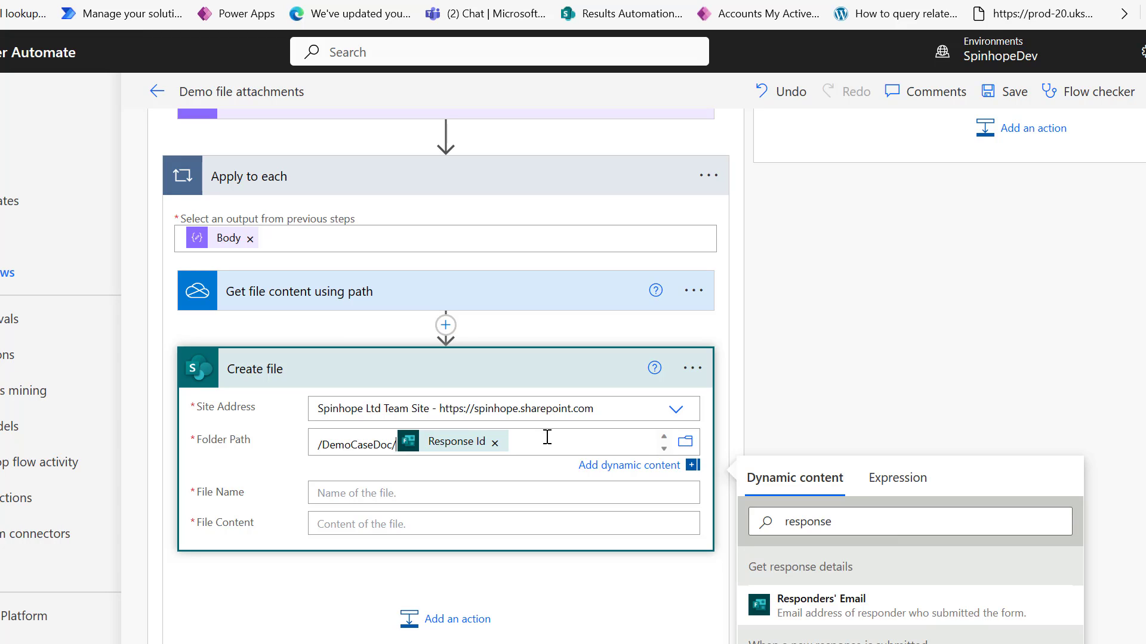
Set File Name to the parsed name and File Content to the fetched file content.
left_click(387, 492)
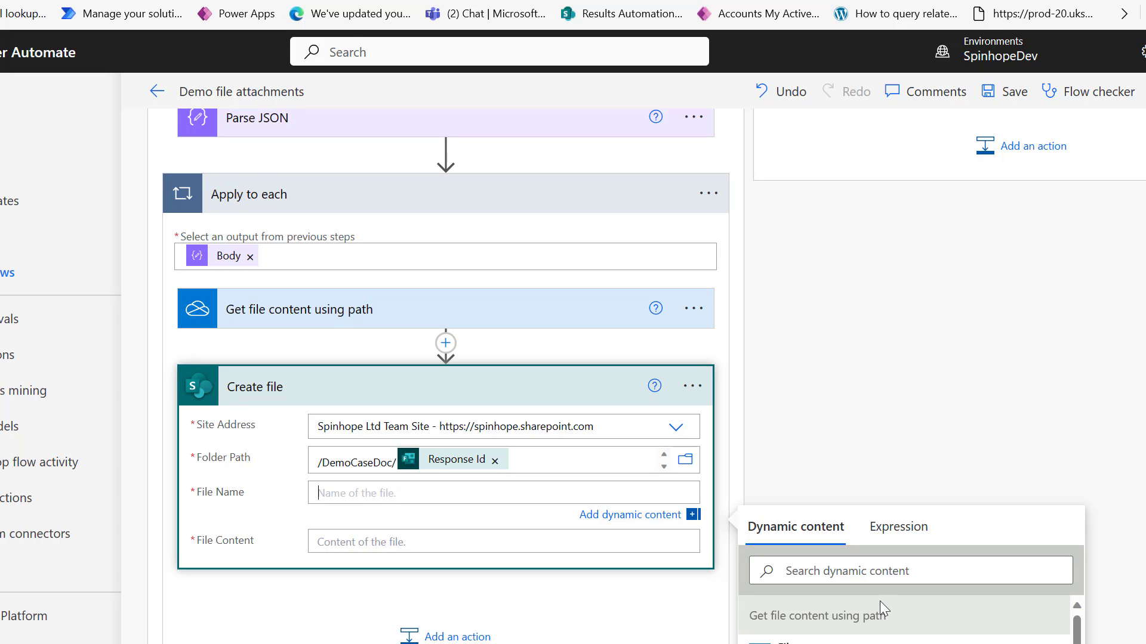
left_click(838, 571)
type("name")
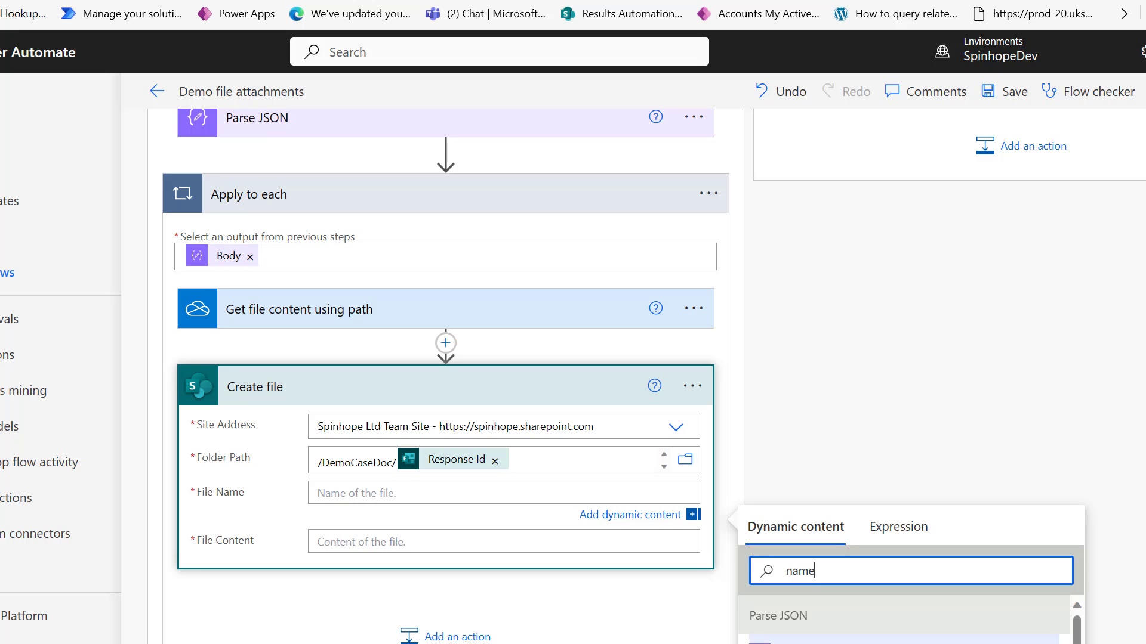
left_click(776, 641)
left_click(400, 544)
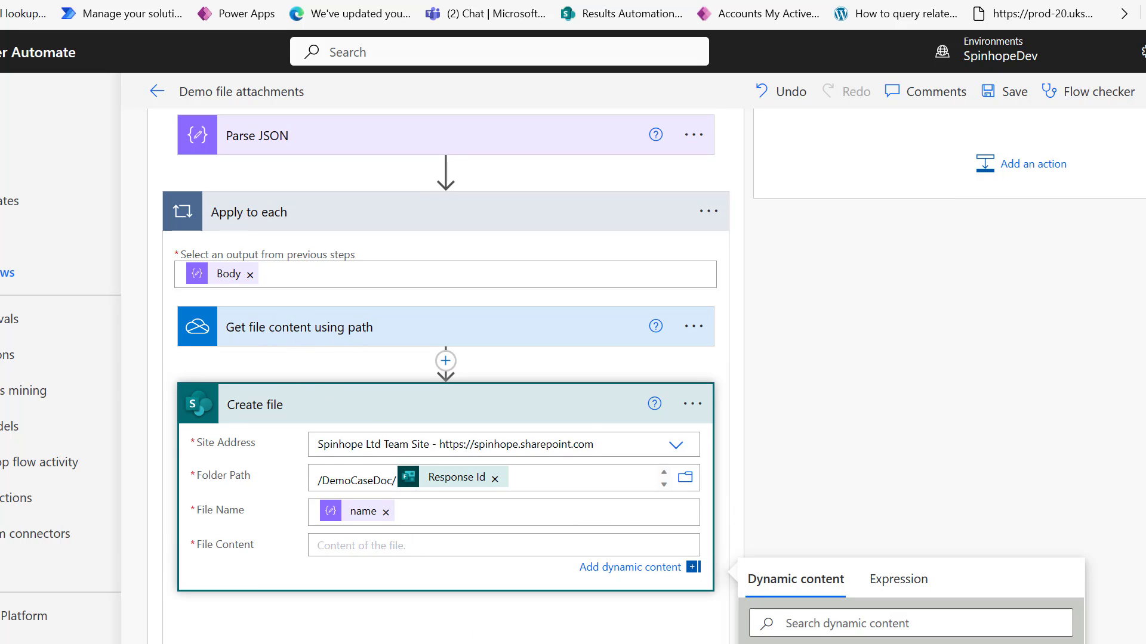
left_click(788, 642)
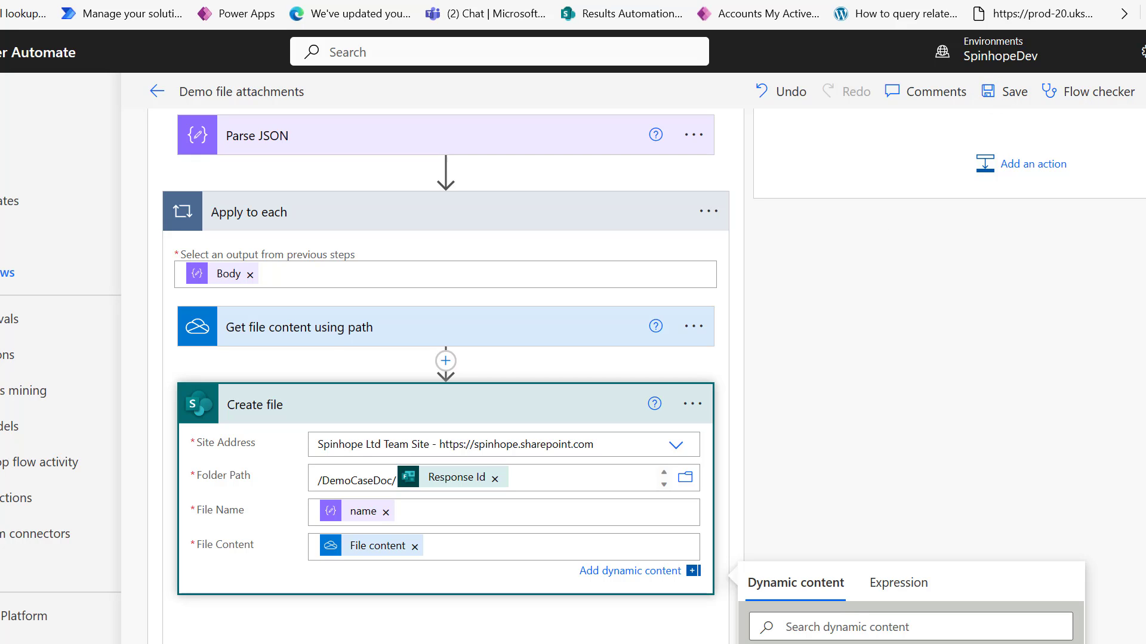
left_click(1143, 91)
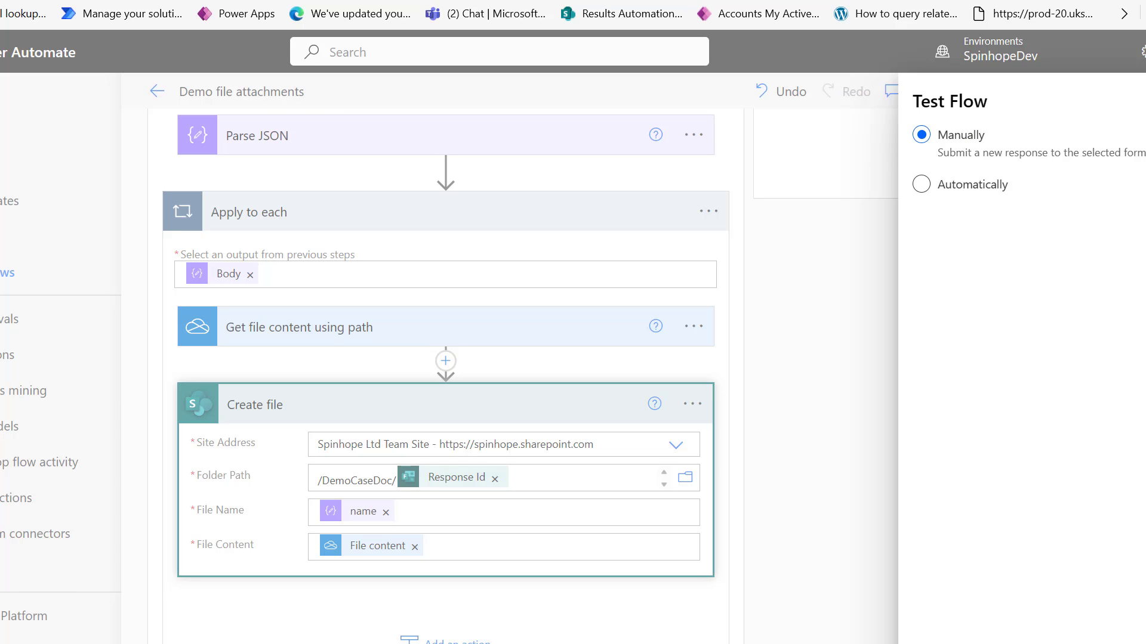
Save the flow and start a manual test run that reuses the earlier trigger.
left_click(949, 643)
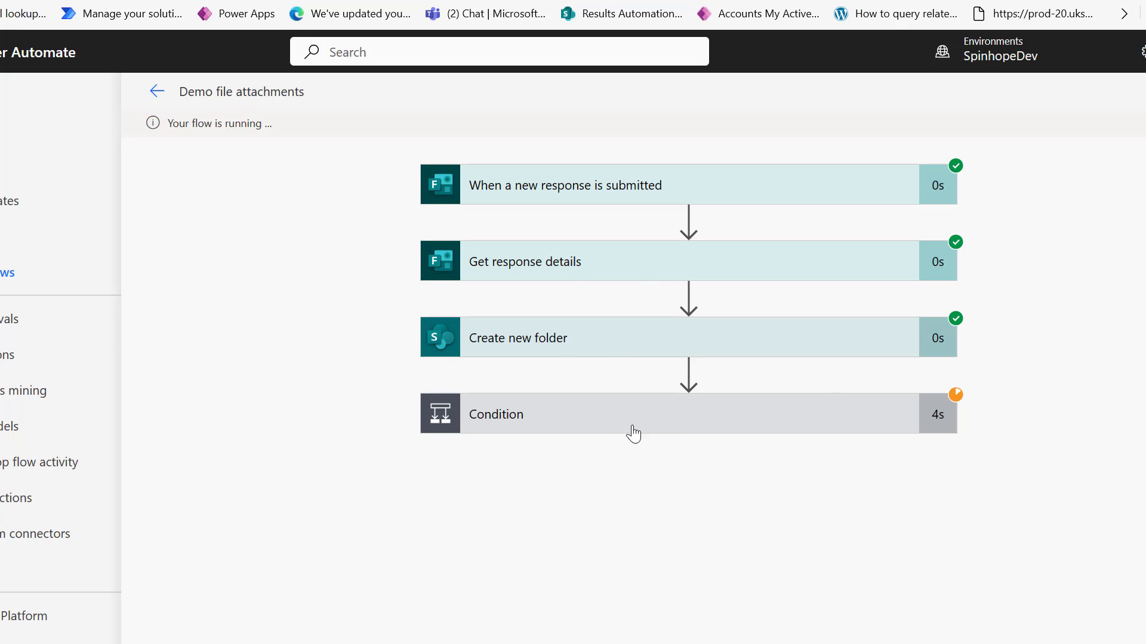
Check the Create new folder inputs and the Condition's true result, then switch to the SharePoint tab.
left_click(561, 346)
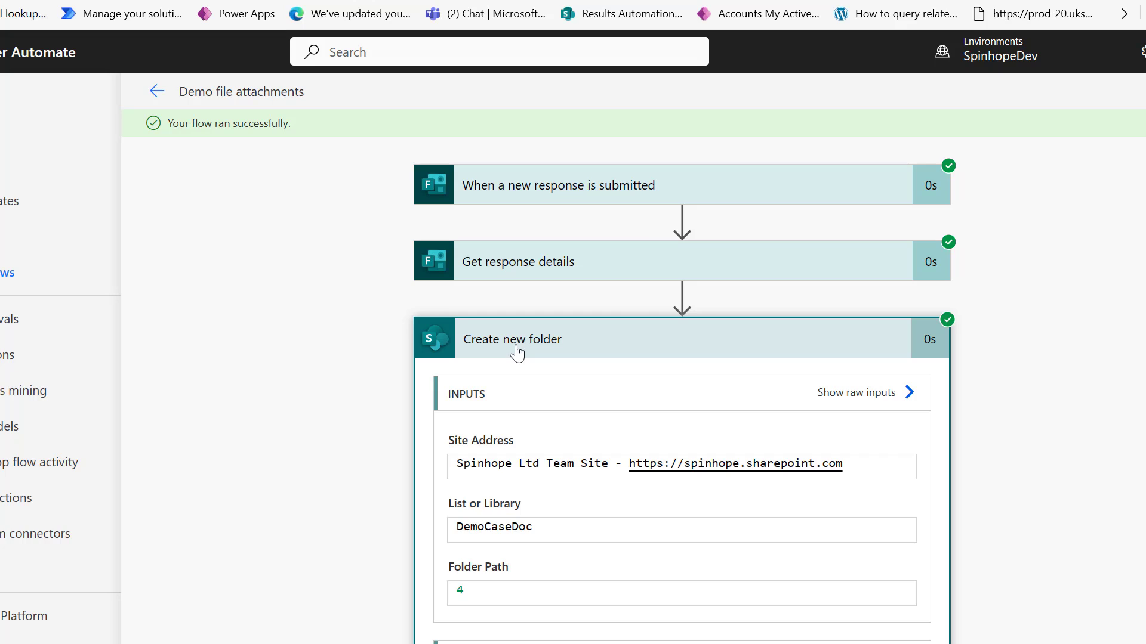
left_click(570, 345)
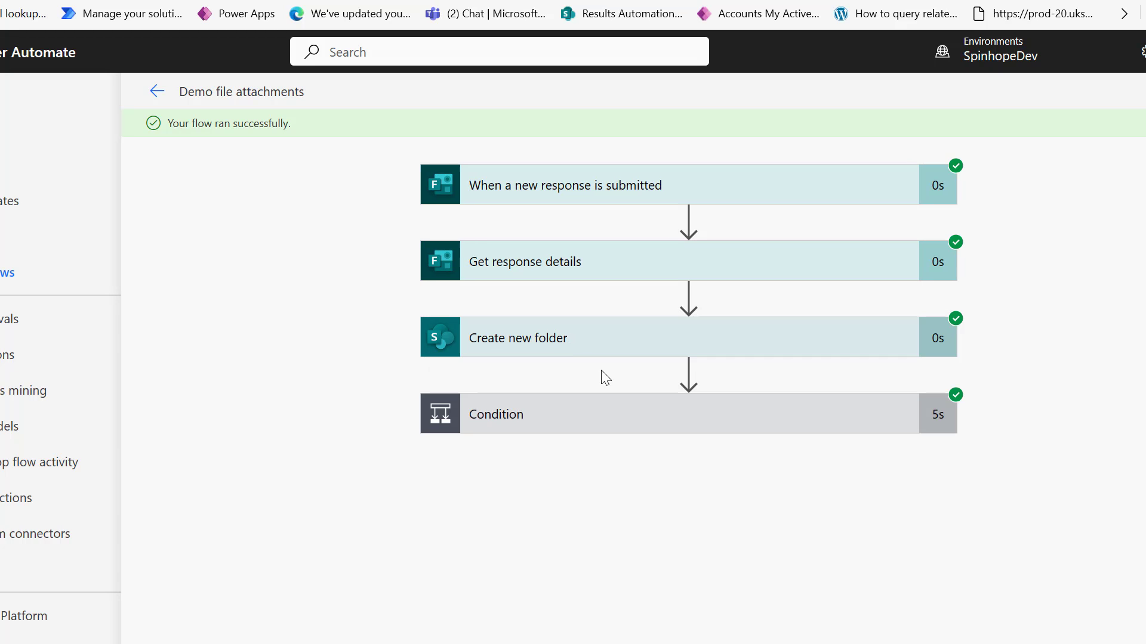
left_click(561, 431)
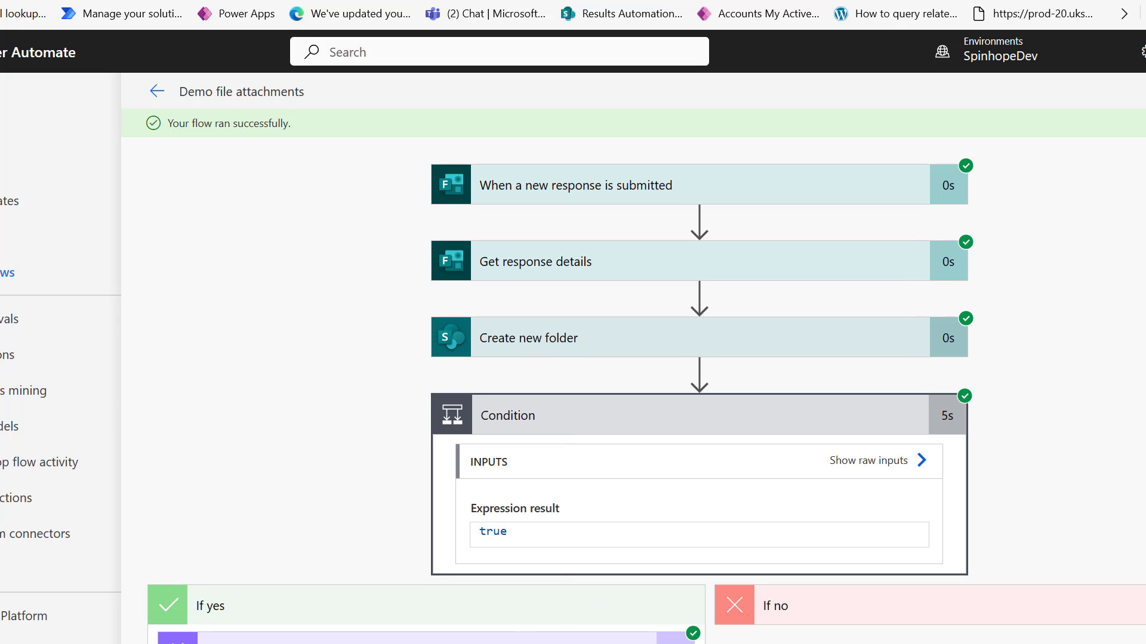
left_click(573, 1)
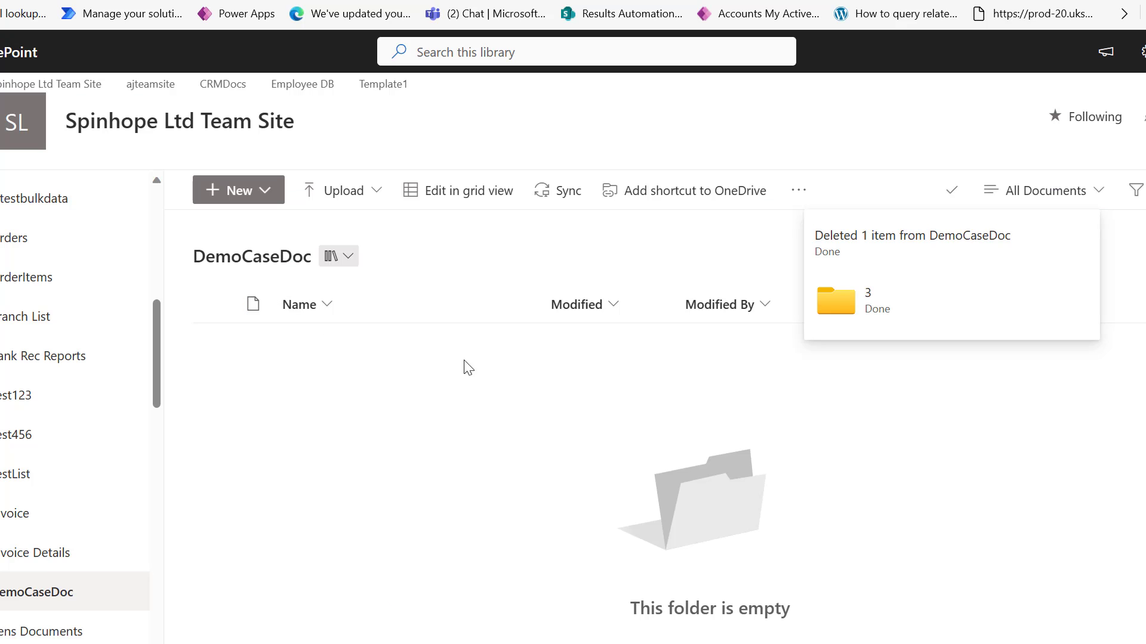
Refresh DemoCaseDoc, verify folder 4 holds the car1 image, then delete folder 4.
left_click(103, 89)
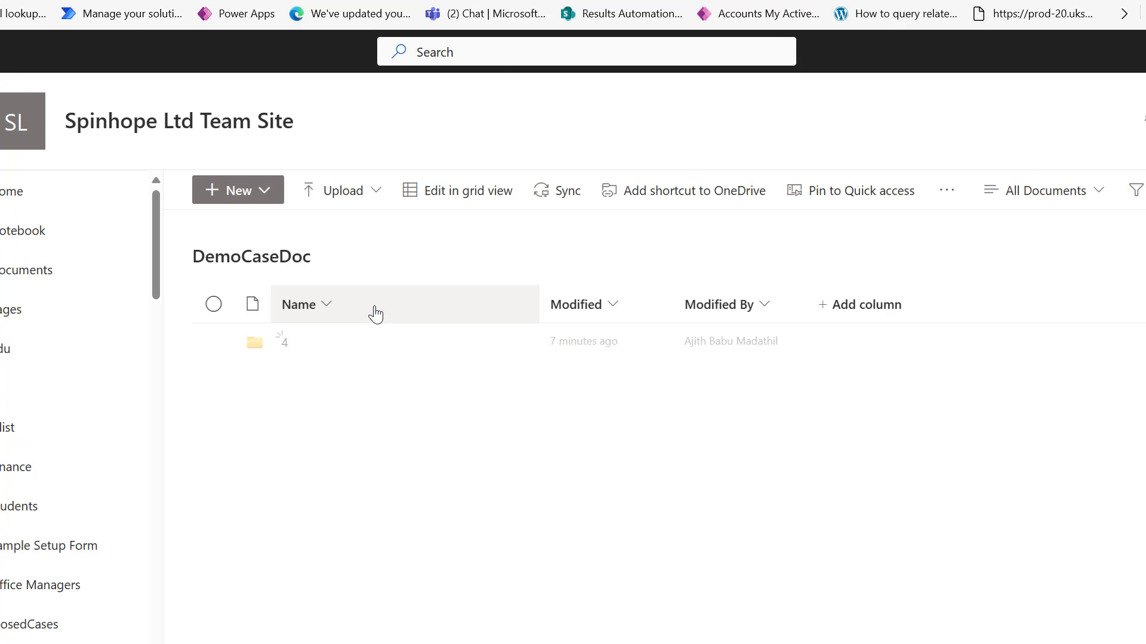
left_click(287, 348)
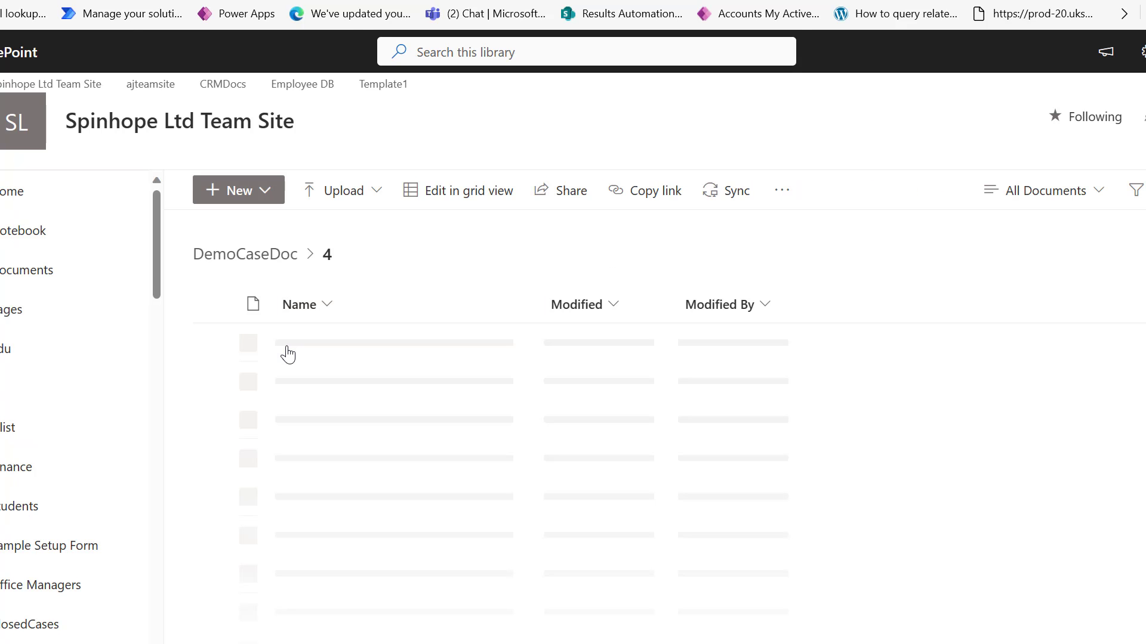
mouse_move(341, 353)
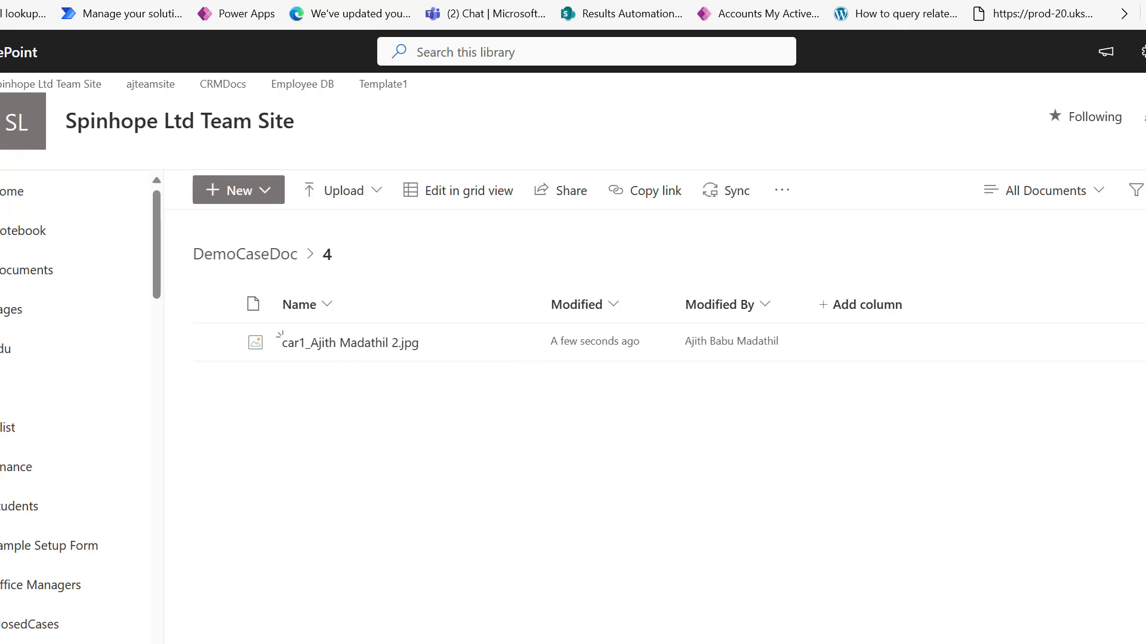
left_click(274, 266)
left_click(214, 343)
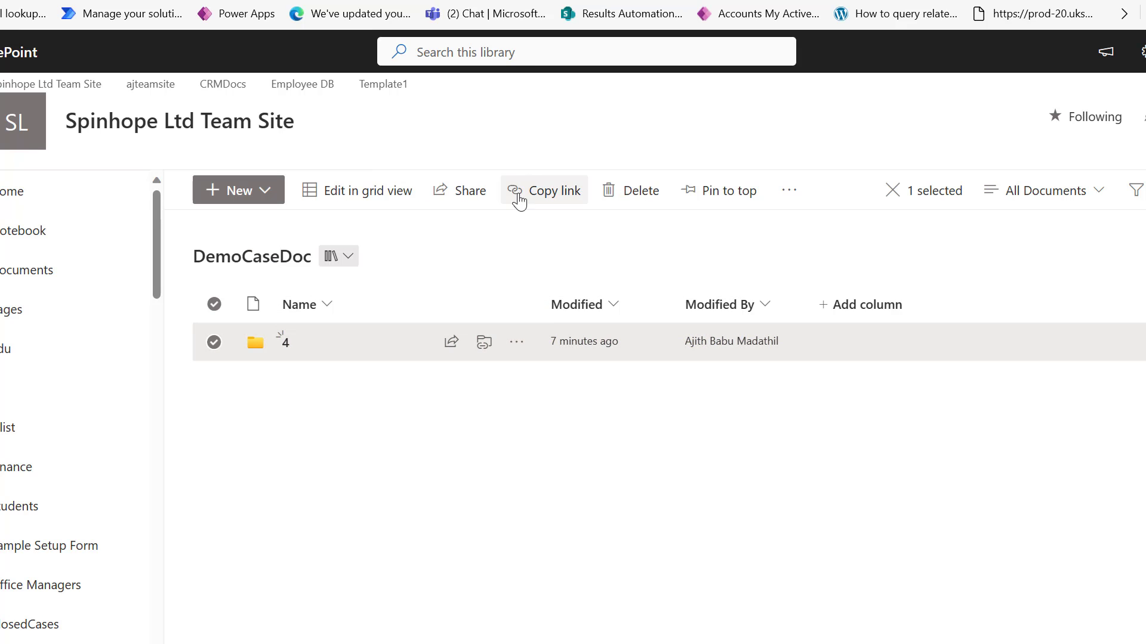
left_click(599, 191)
Confirm deleting folder 4, then paste a clipboard copy of Condition as a new step.
left_click(640, 481)
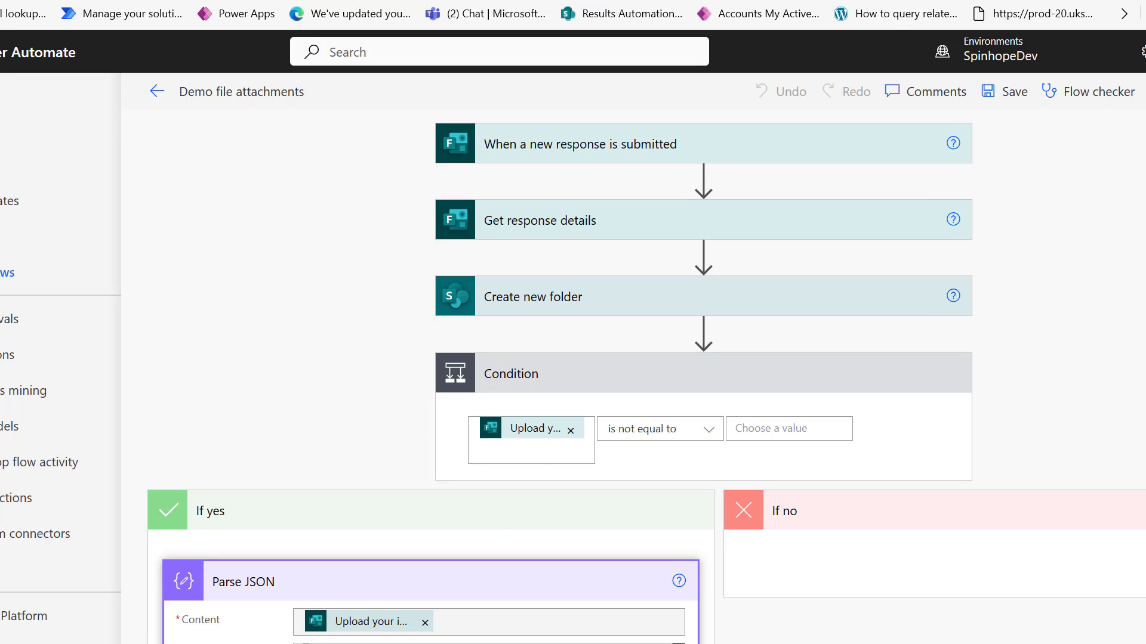
left_click(563, 365)
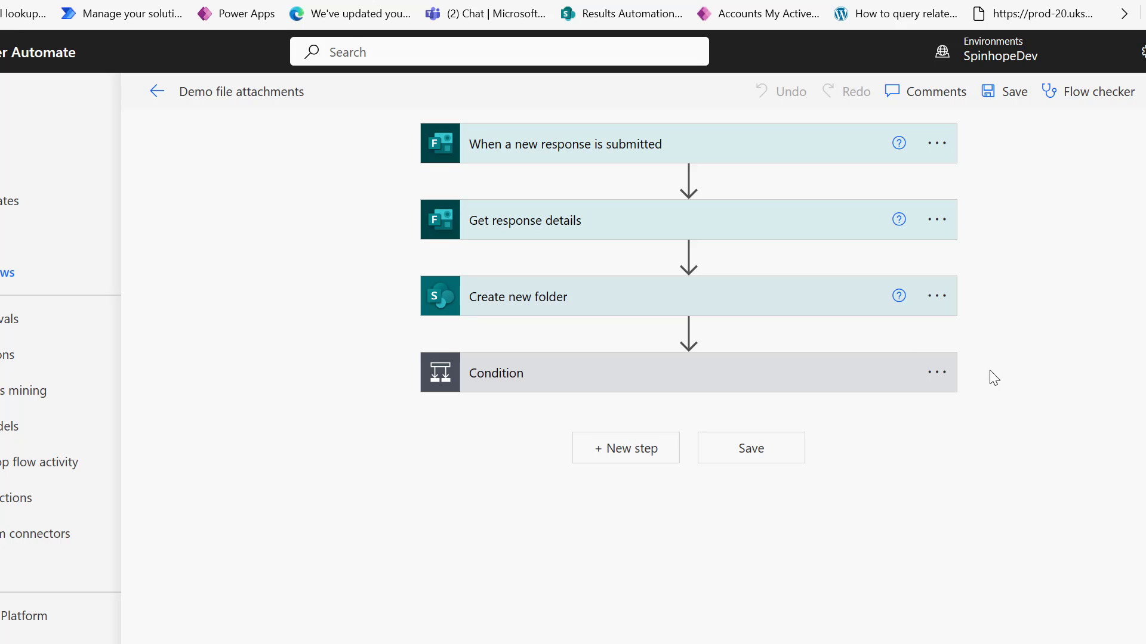
left_click(940, 373)
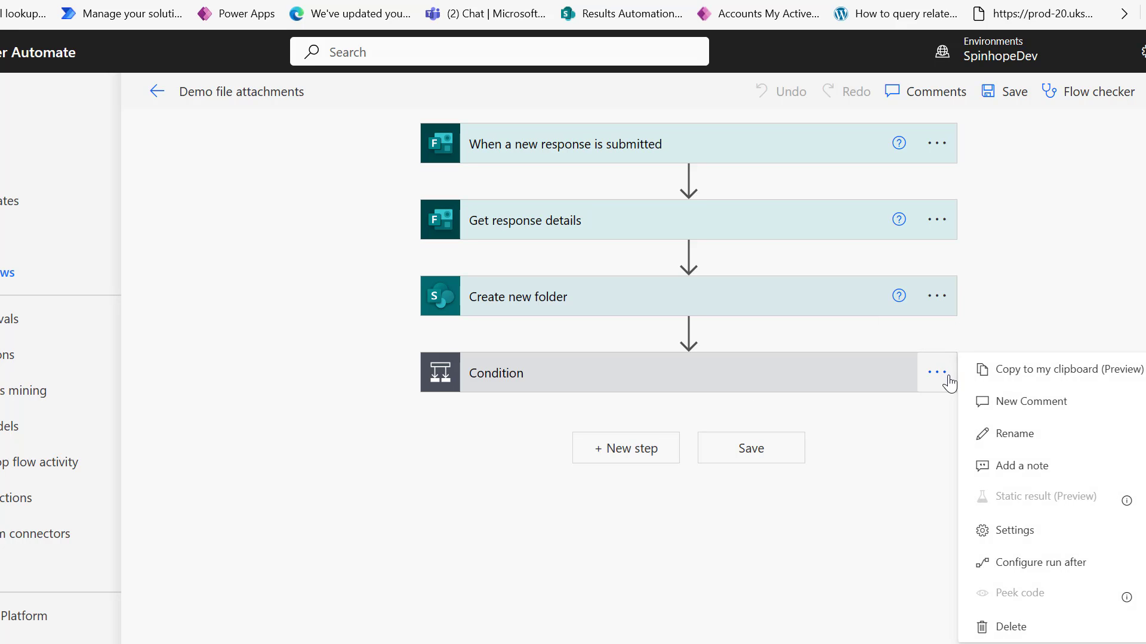
left_click(1041, 371)
left_click(638, 449)
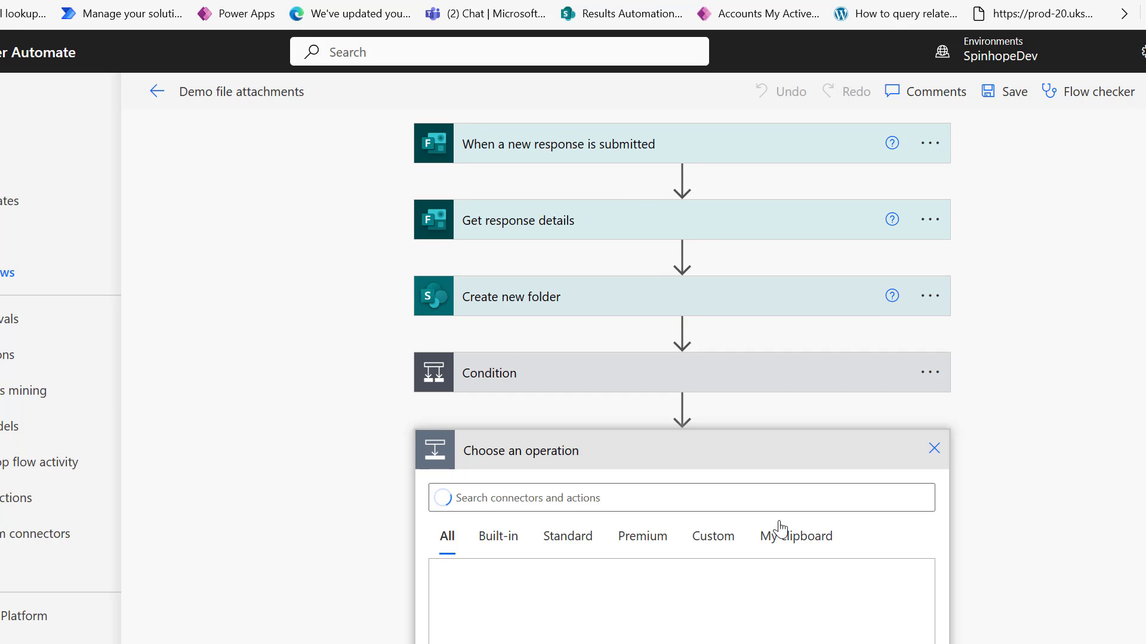
left_click(796, 543)
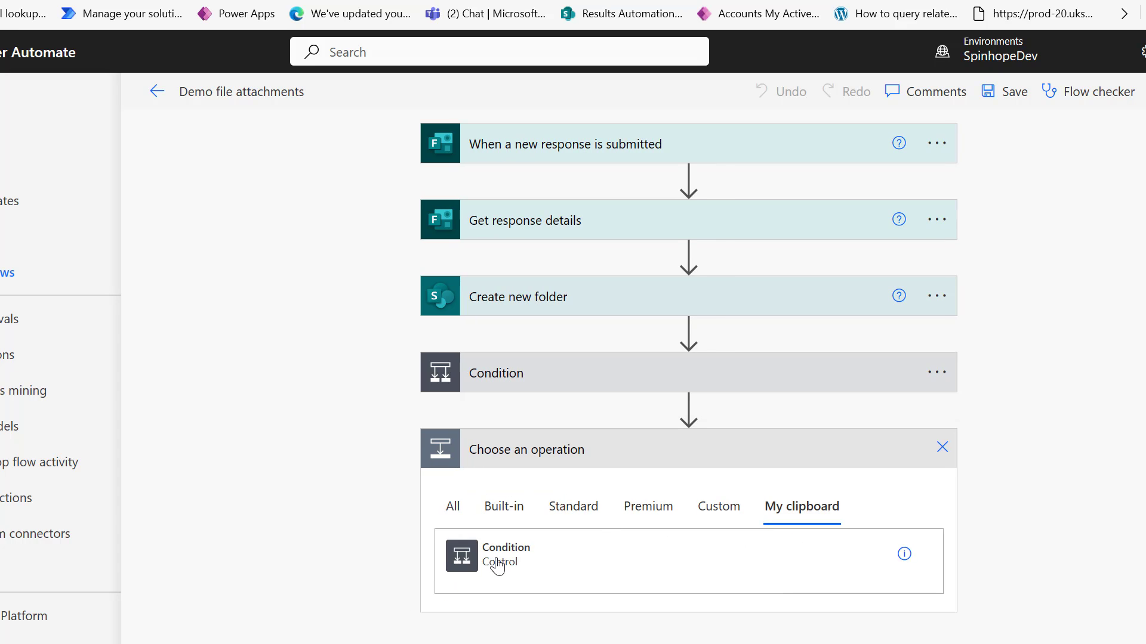
left_click(499, 564)
Make Condition 2 test 'Upload your image' is not equal to, and clear Parse JSON 2's Content.
left_click(539, 459)
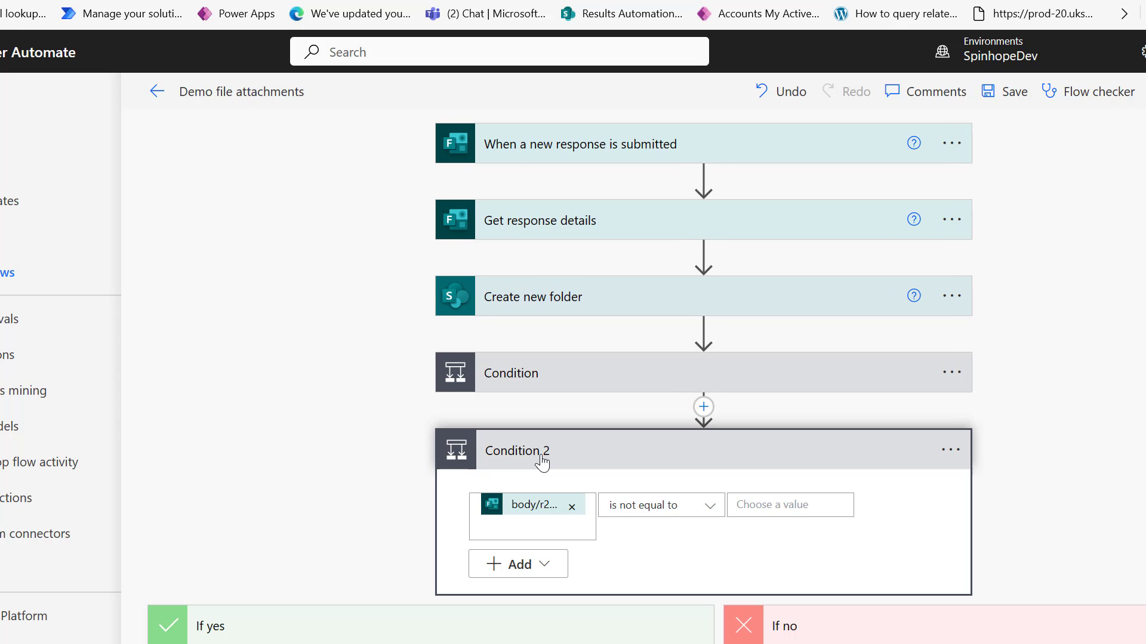
left_click(571, 507)
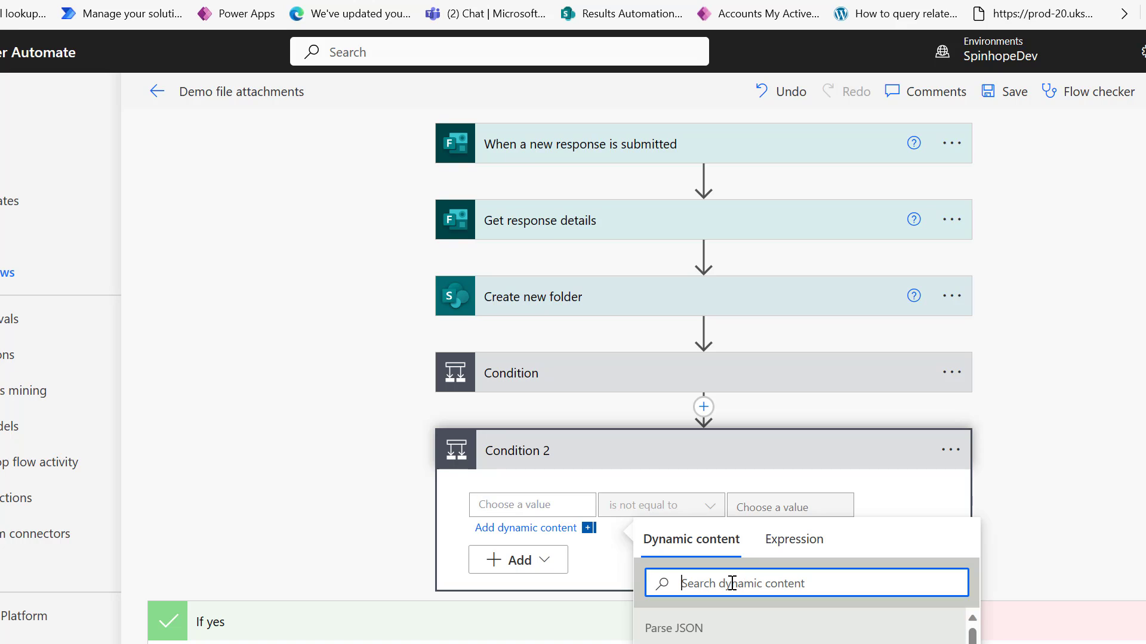
type("uplo")
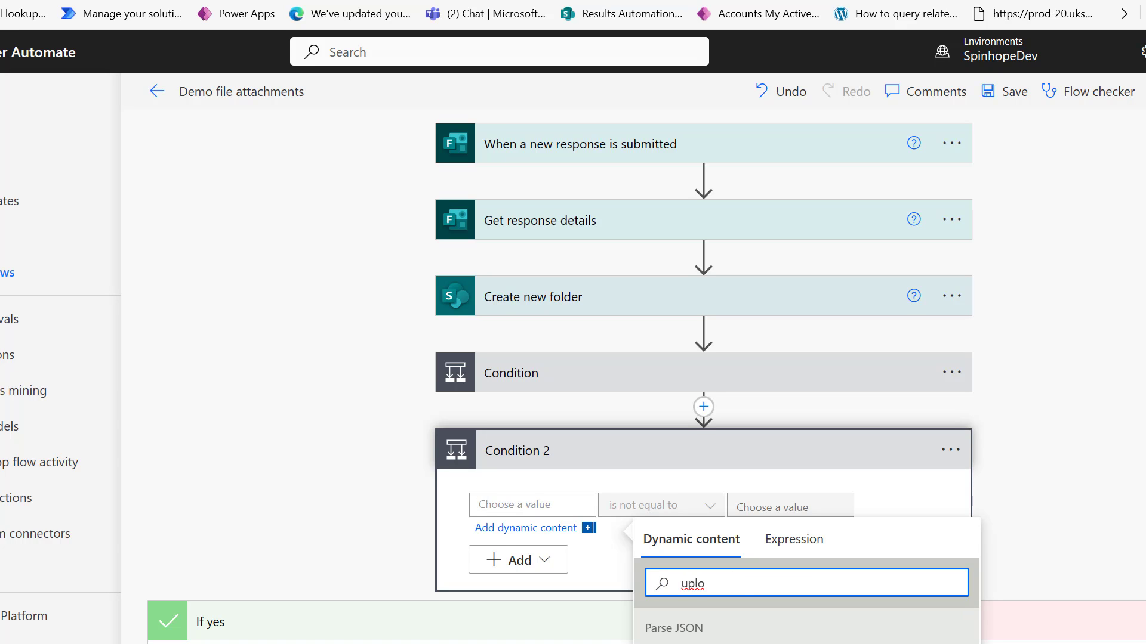
scroll(805, 621, "down", 2)
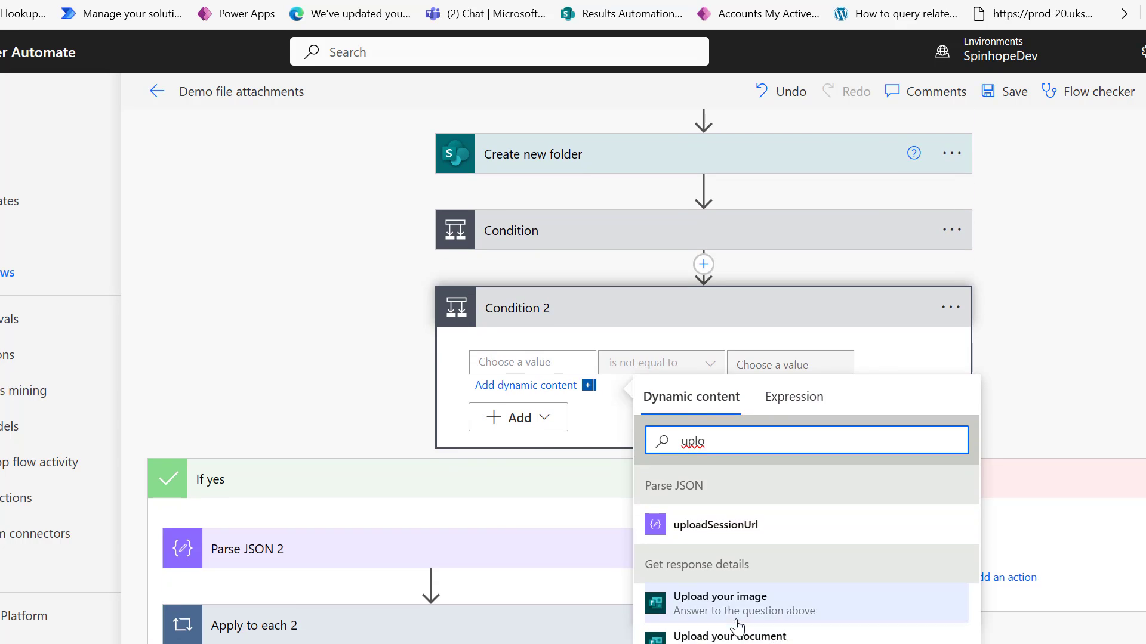
left_click(716, 605)
left_click(457, 586)
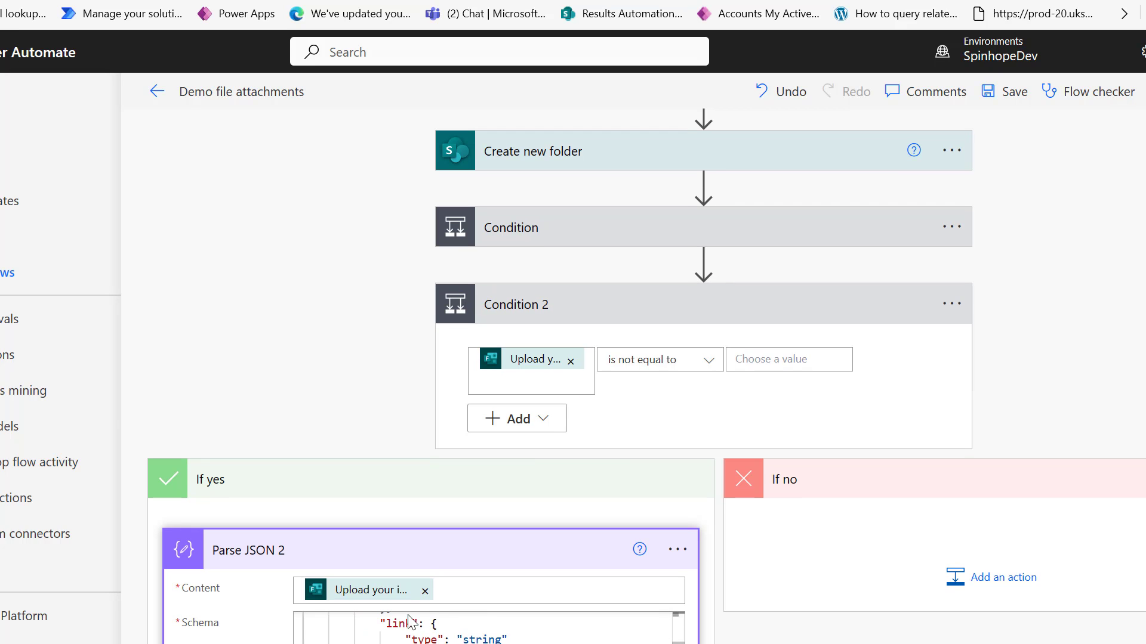
left_click(425, 595)
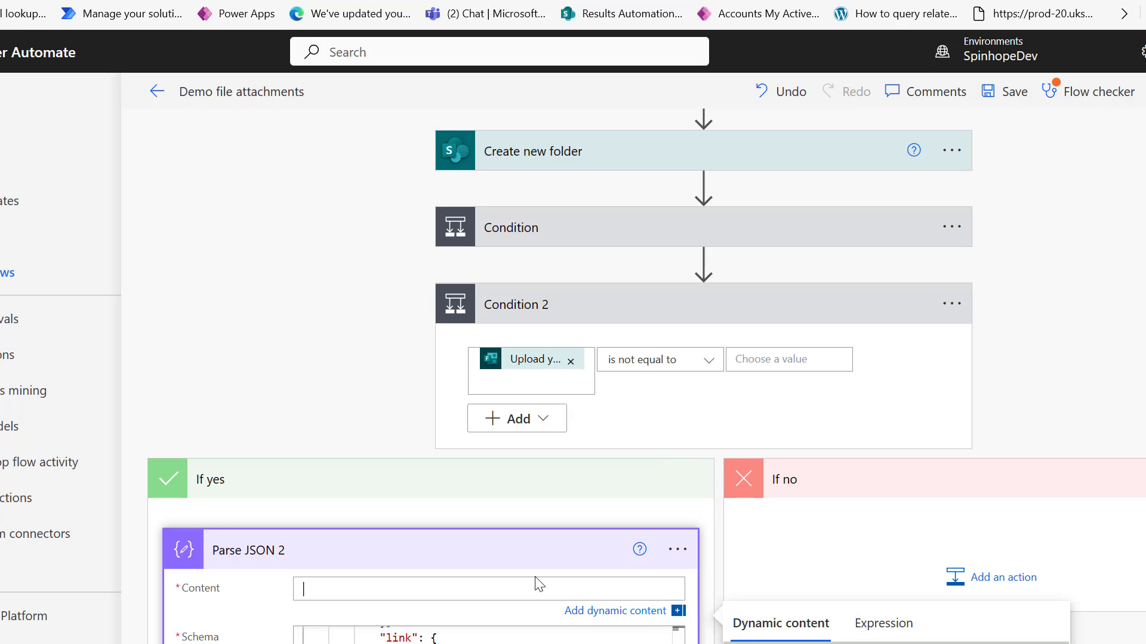
Set Parse JSON 2's Content to the 'Upload your document' answer.
scroll(951, 613, "down", 3)
left_click(840, 479)
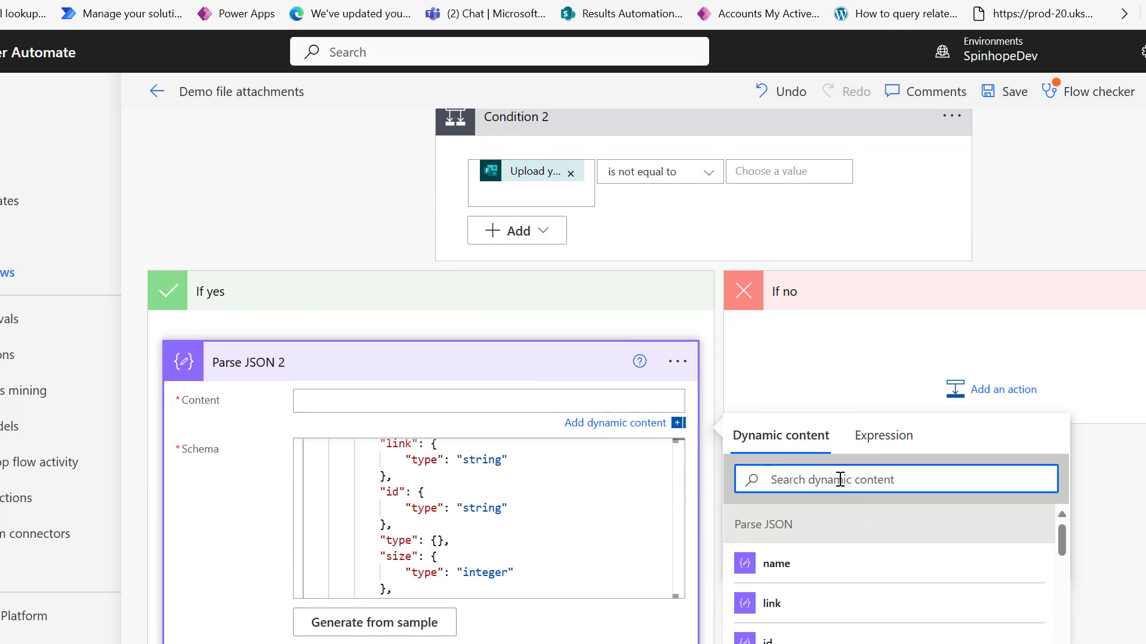
type("upload")
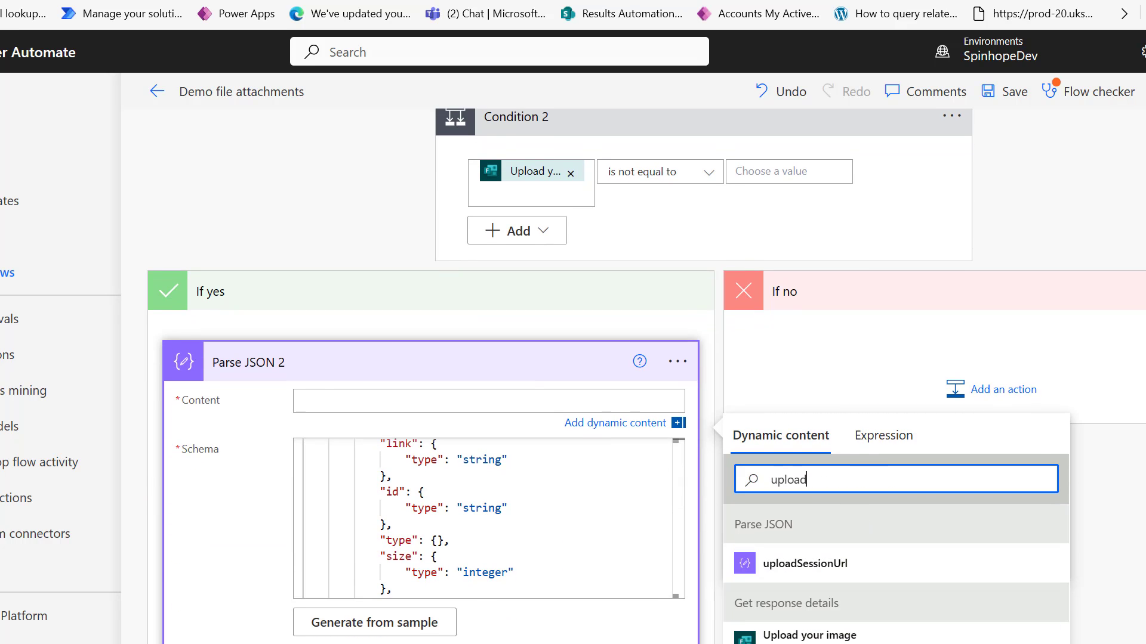
left_click(809, 642)
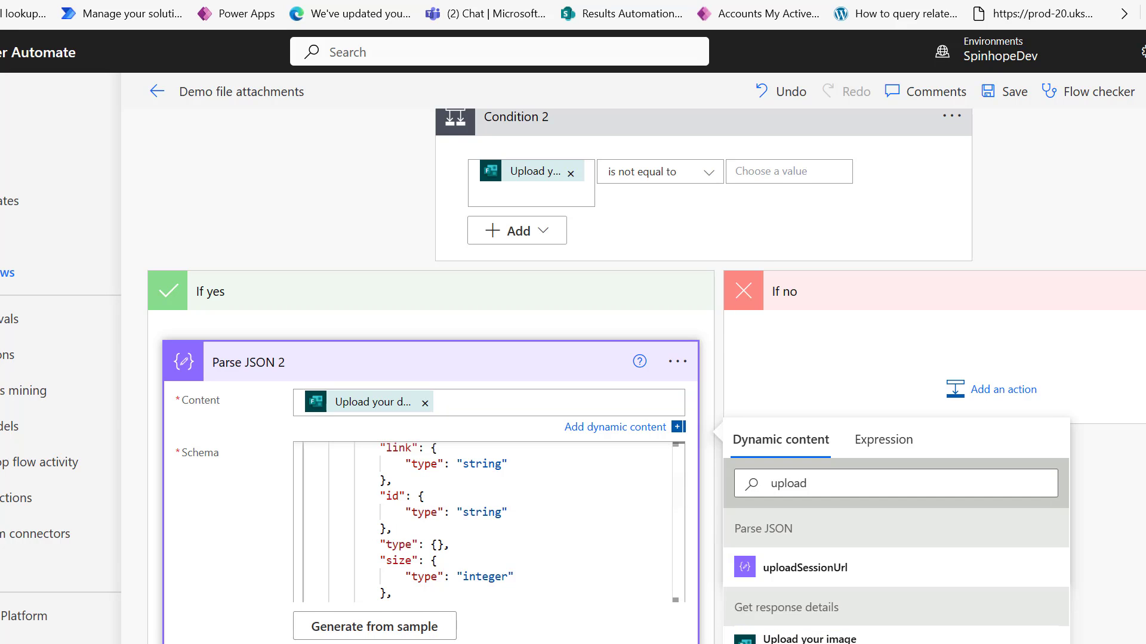
left_click(660, 627)
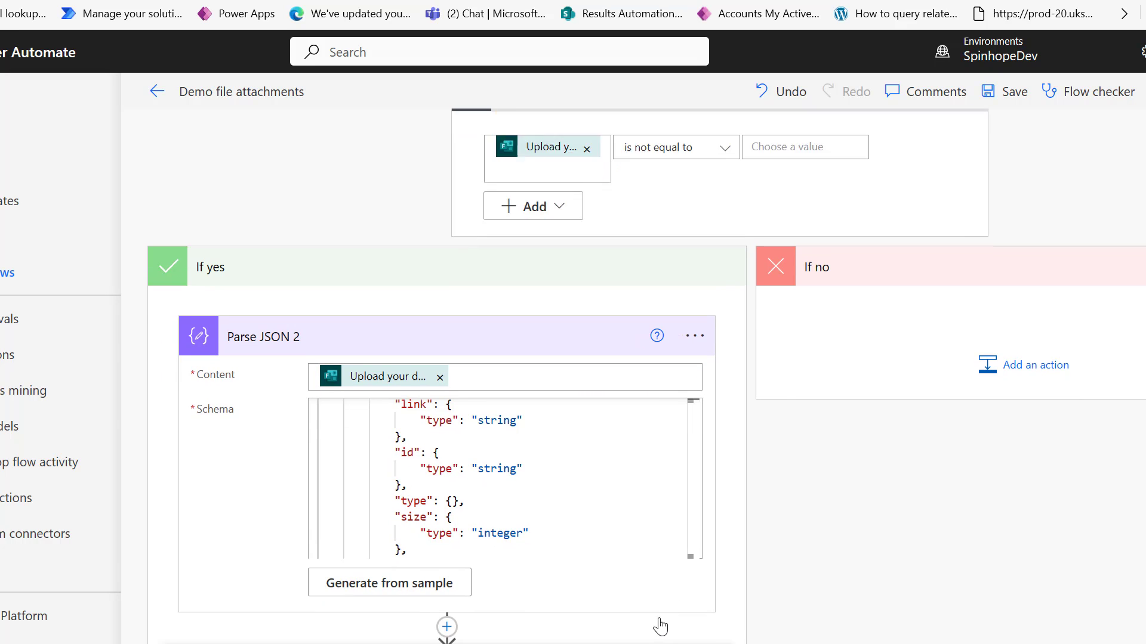
Review Apply to each 2 and the Create file 2 settings in the second branch.
scroll(275, 602, "down", 2)
mouse_move(237, 620)
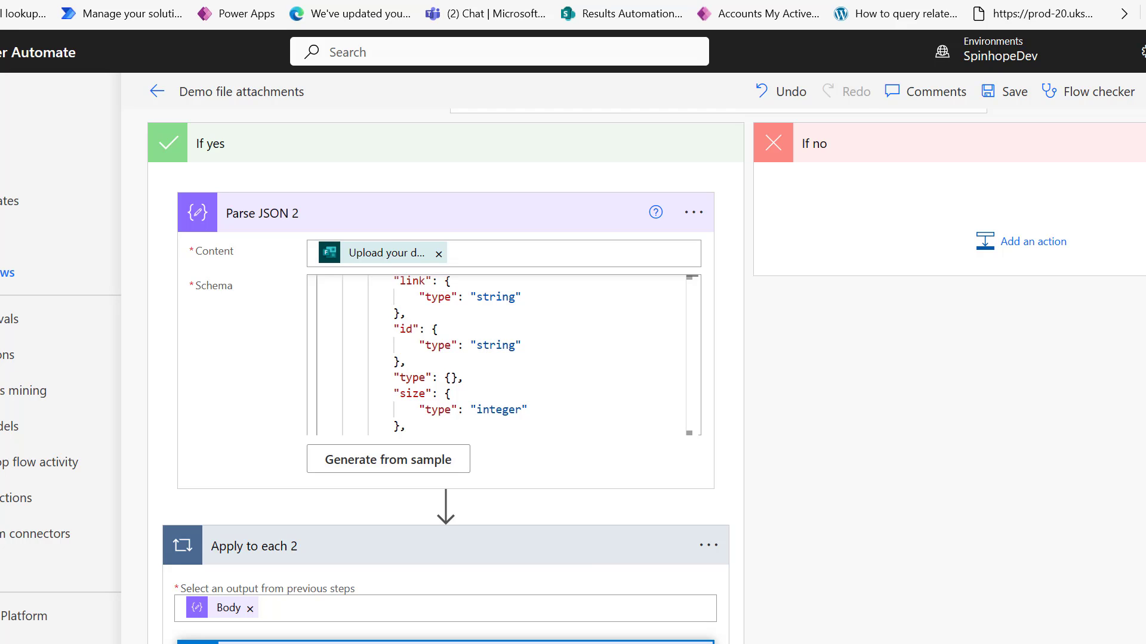
scroll(327, 565, "down", 5)
left_click(328, 565)
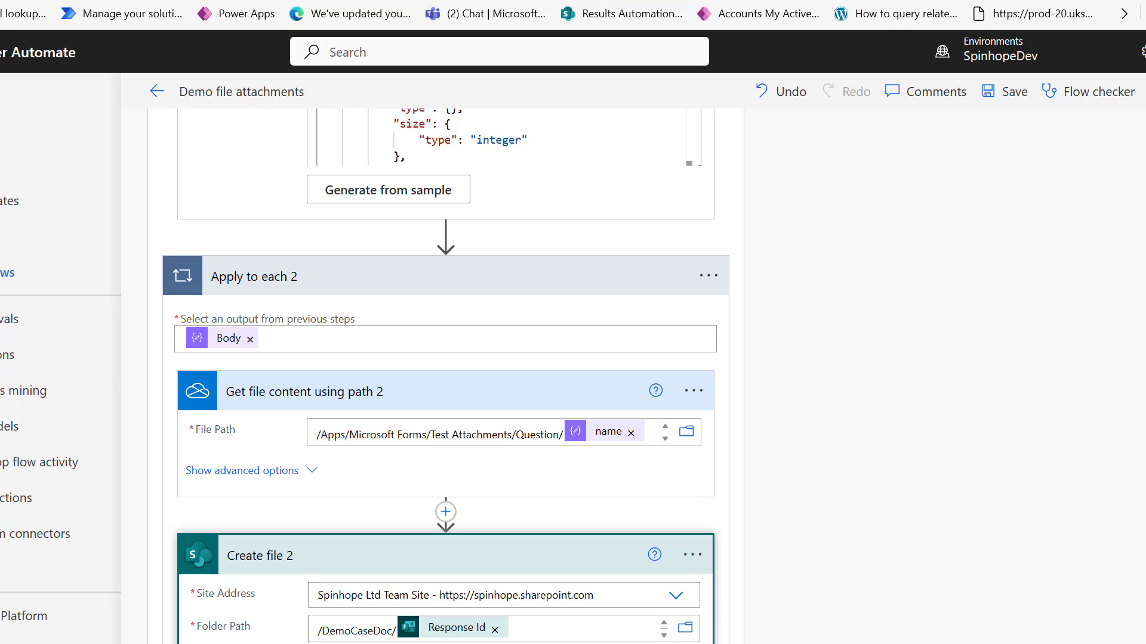
scroll(446, 376, "up", 5)
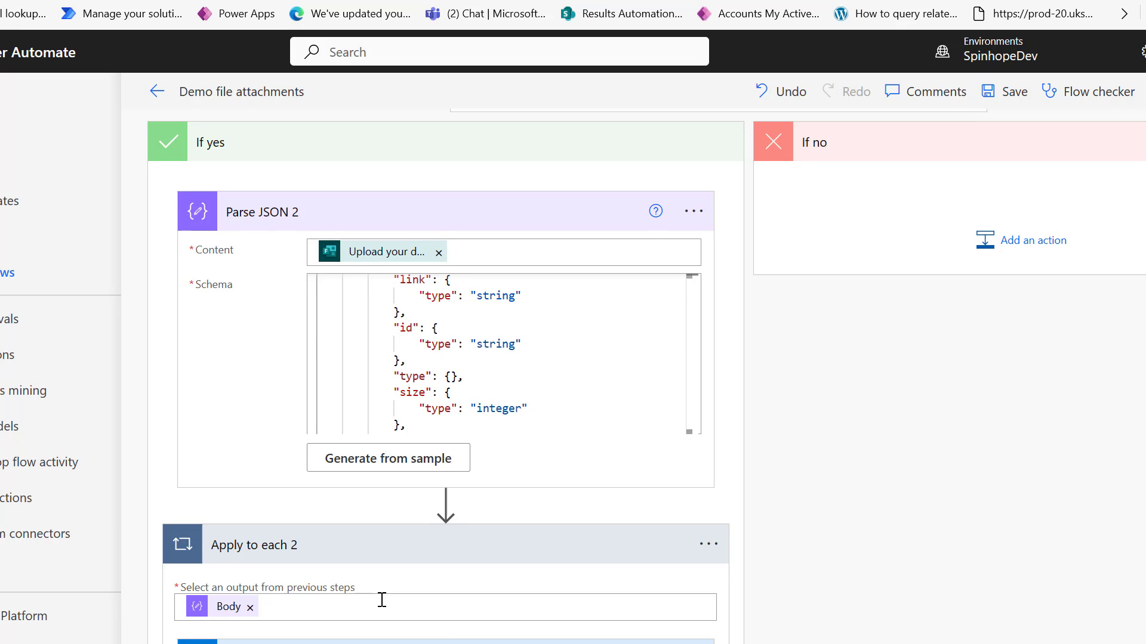
scroll(346, 504, "down", 3)
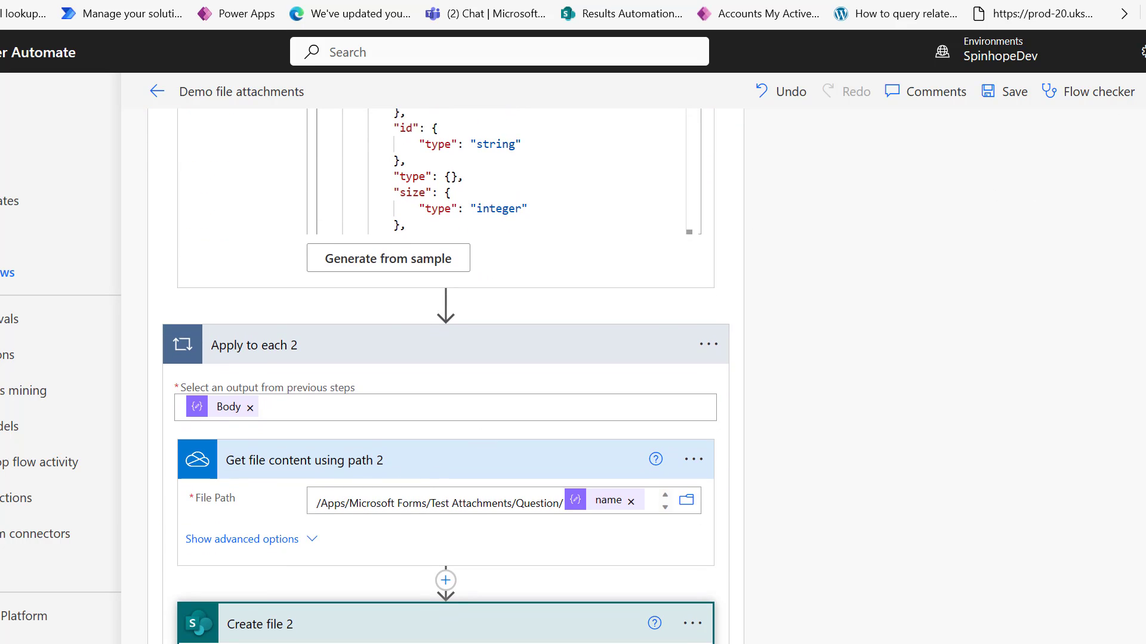
Rerun the test from a recent trigger, inspect the NotFound file path, and open the Notepad JSON notes.
left_click(975, 263)
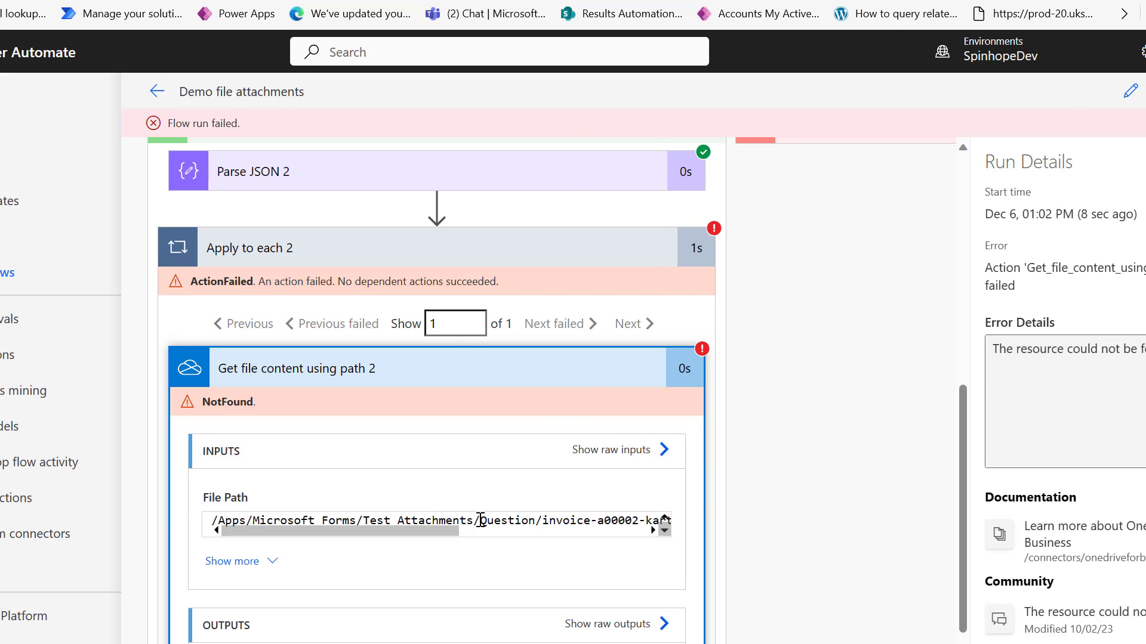
left_click_drag(481, 520, 536, 519)
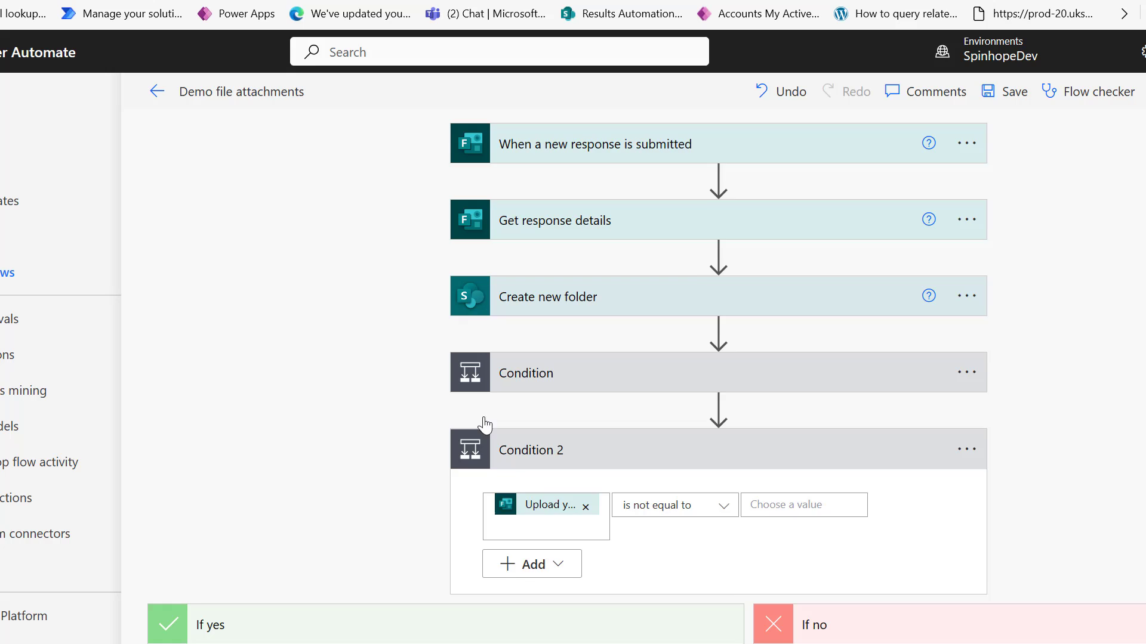
scroll(481, 428, "down", 10)
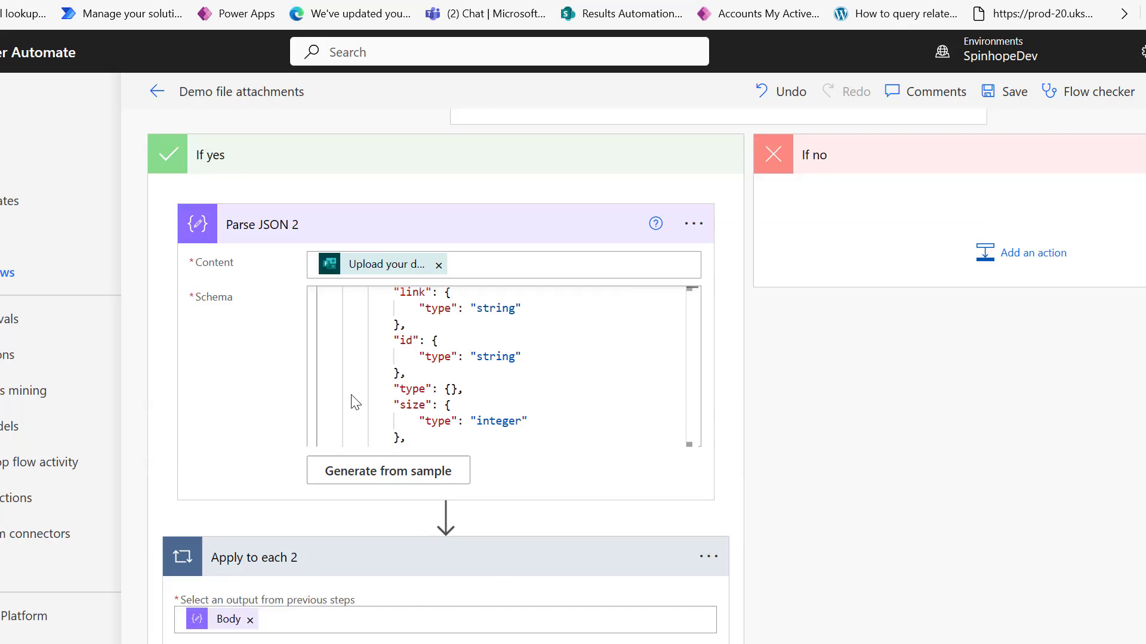
scroll(351, 395, "up", 3)
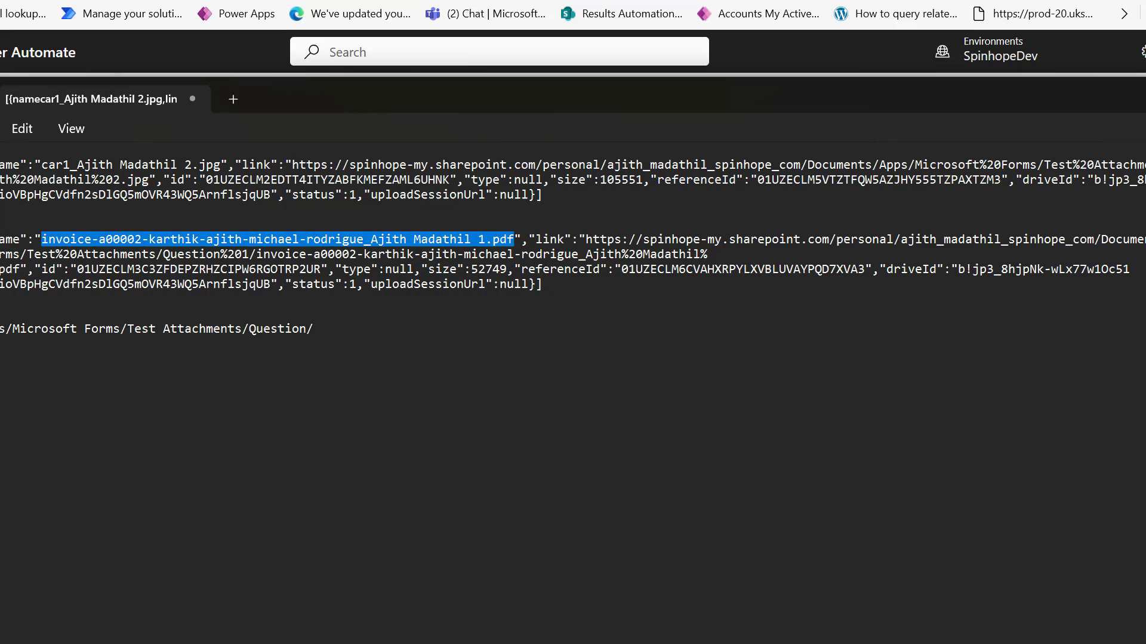
left_click(994, 638)
left_click(541, 213)
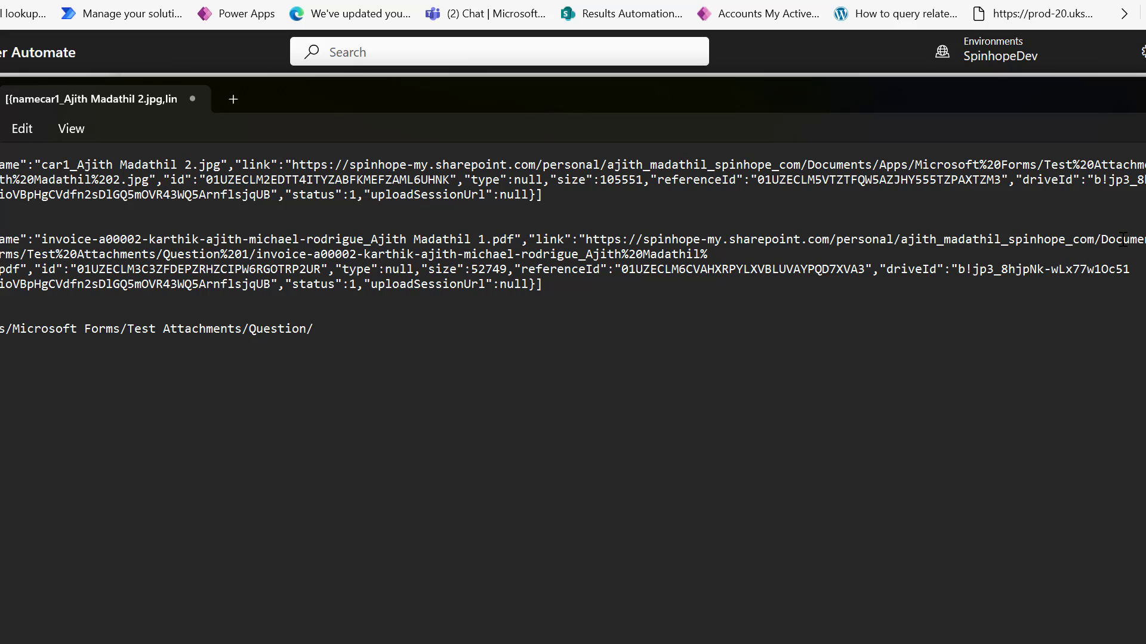
In Notepad, confirm the invoice link's folder is Question%201, then return to the browser.
left_click_drag(1123, 239, 1144, 240)
left_click_drag(163, 254, 254, 254)
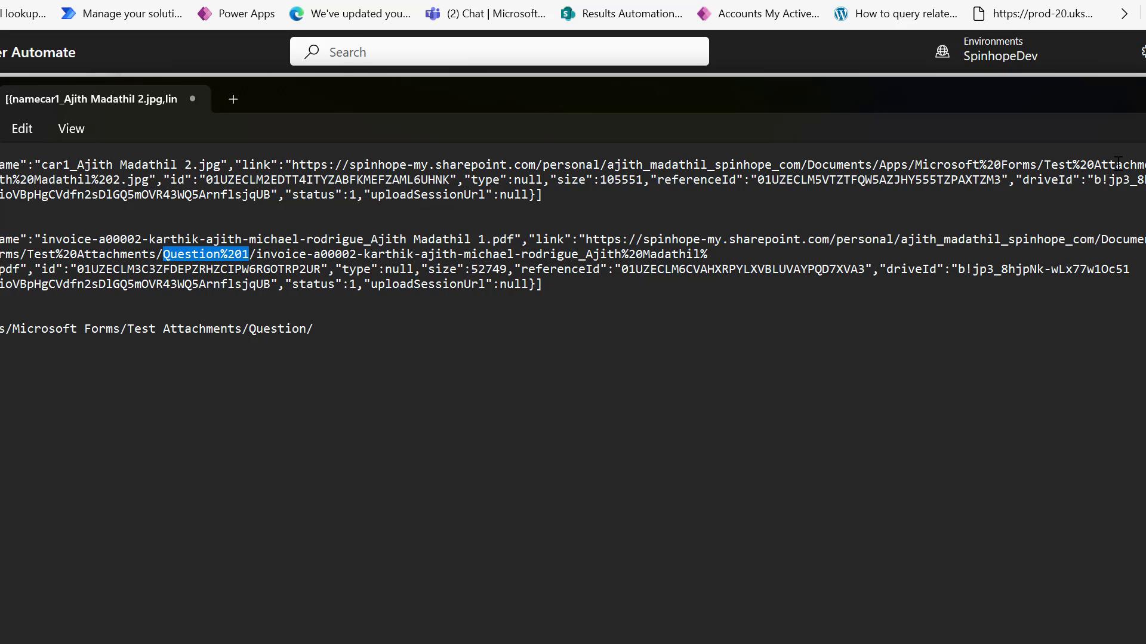
key("Right")
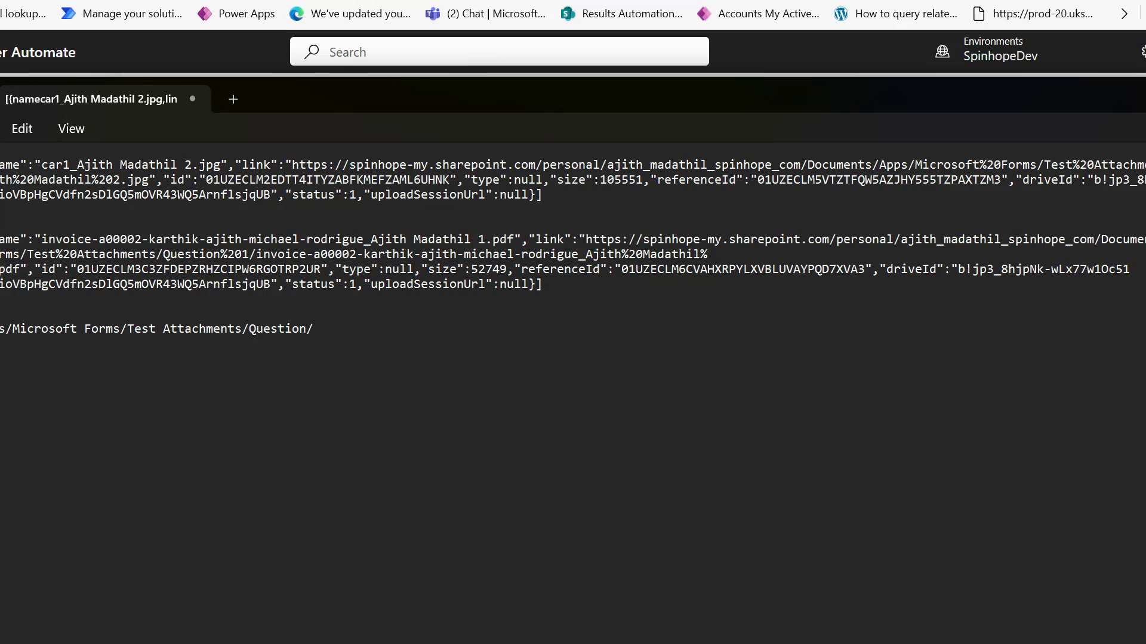
key("alt+Tab")
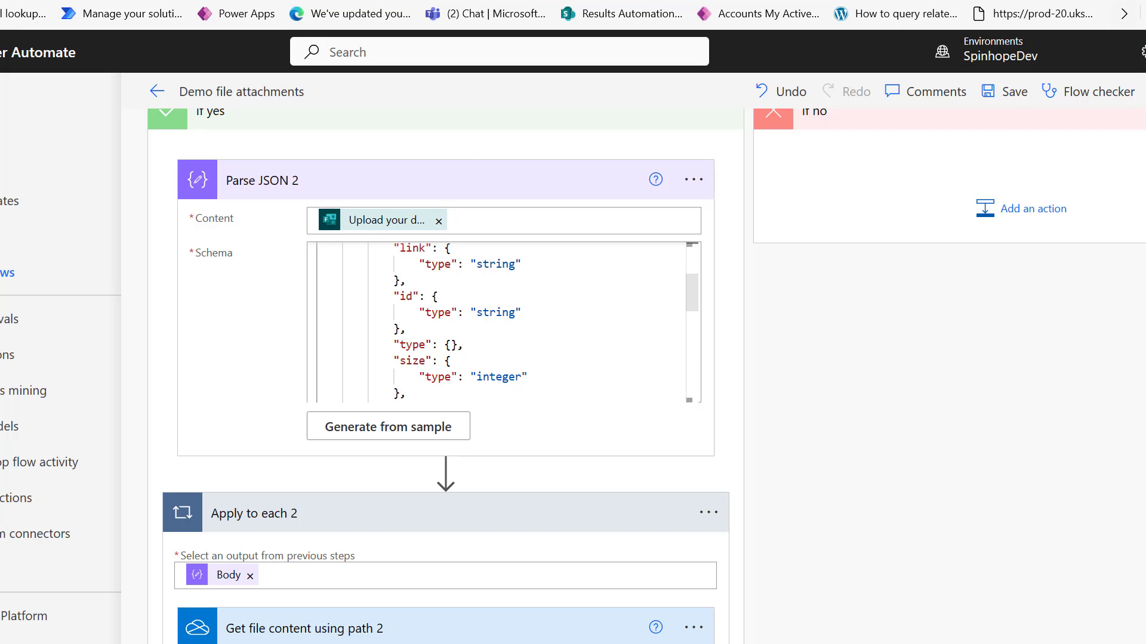
Browse Get file content using path 2's folder picker to Apps > Microsoft Forms > Test Attachments.
scroll(528, 490, "down", 4)
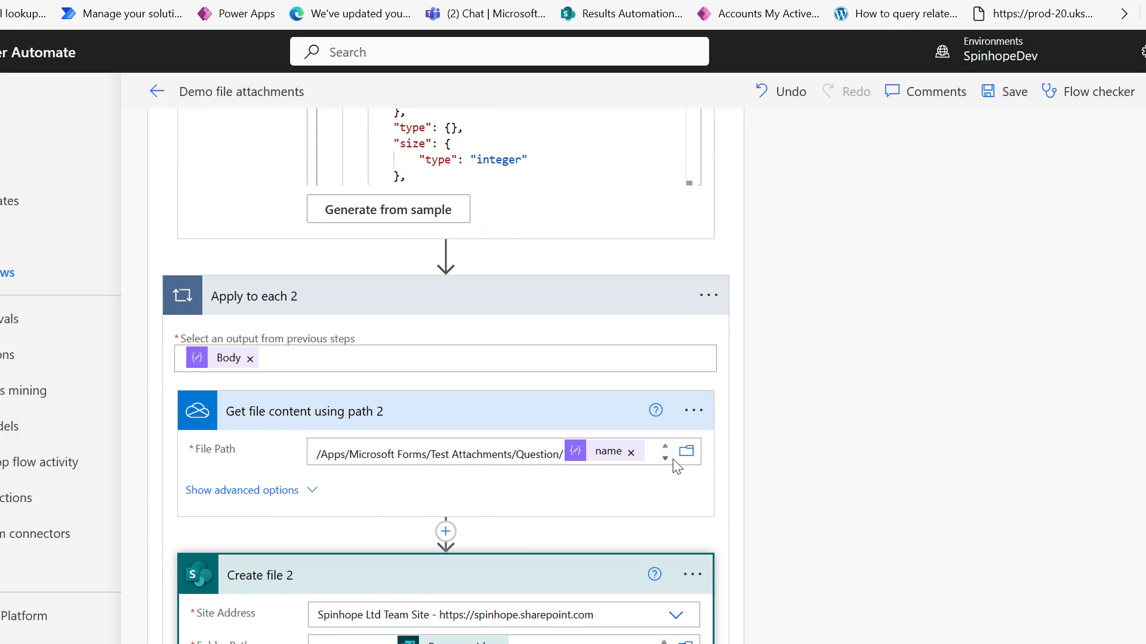
left_click(650, 455)
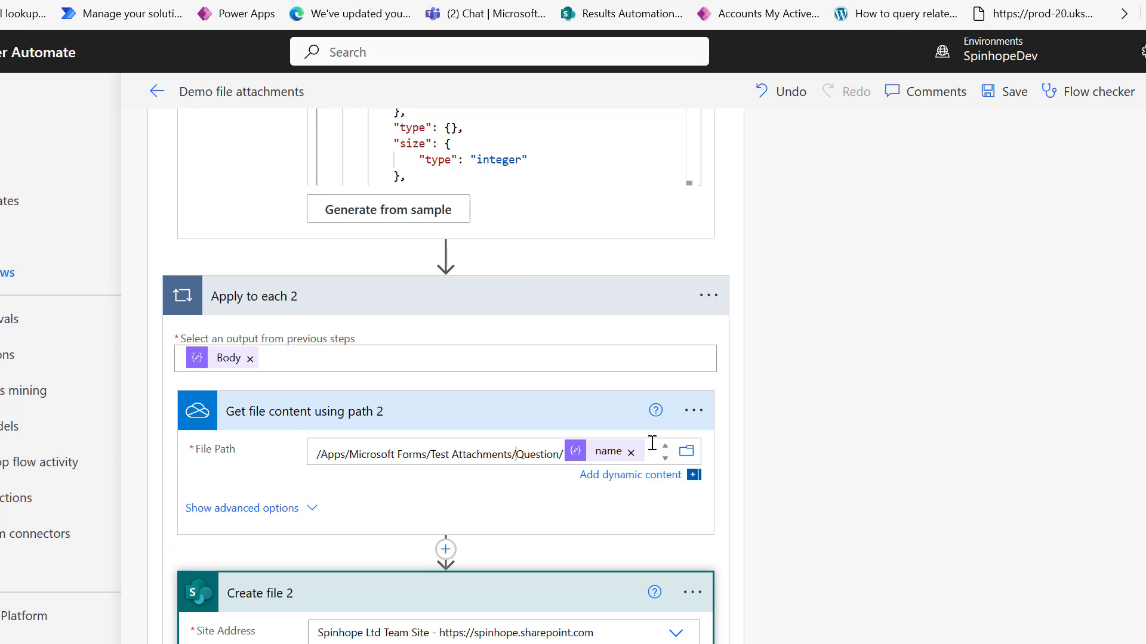
left_click(687, 453)
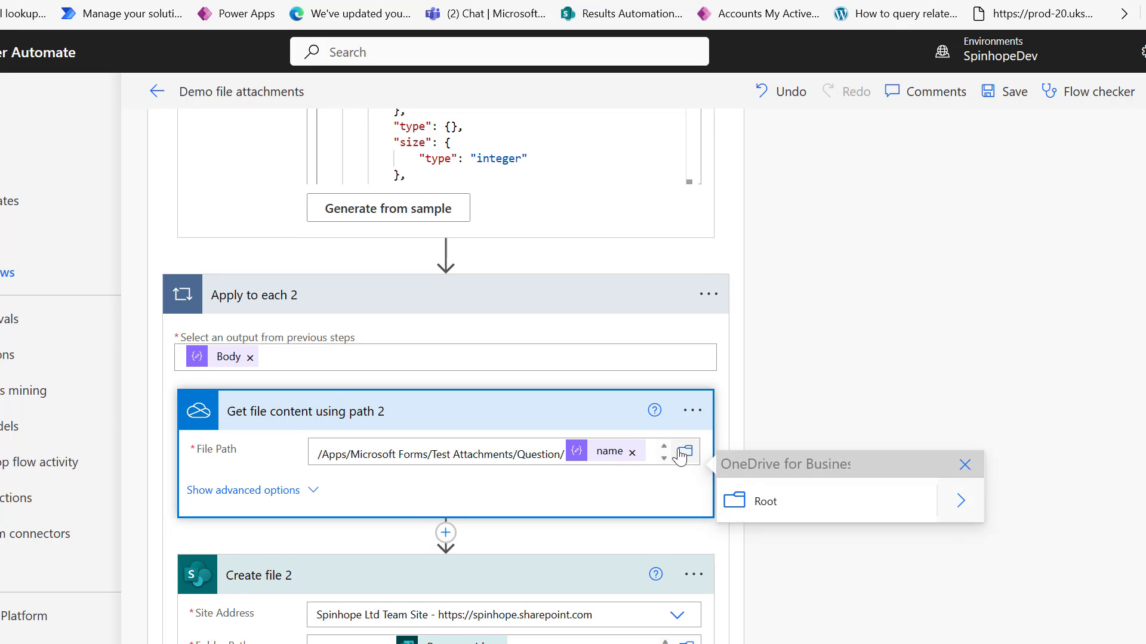
left_click(966, 508)
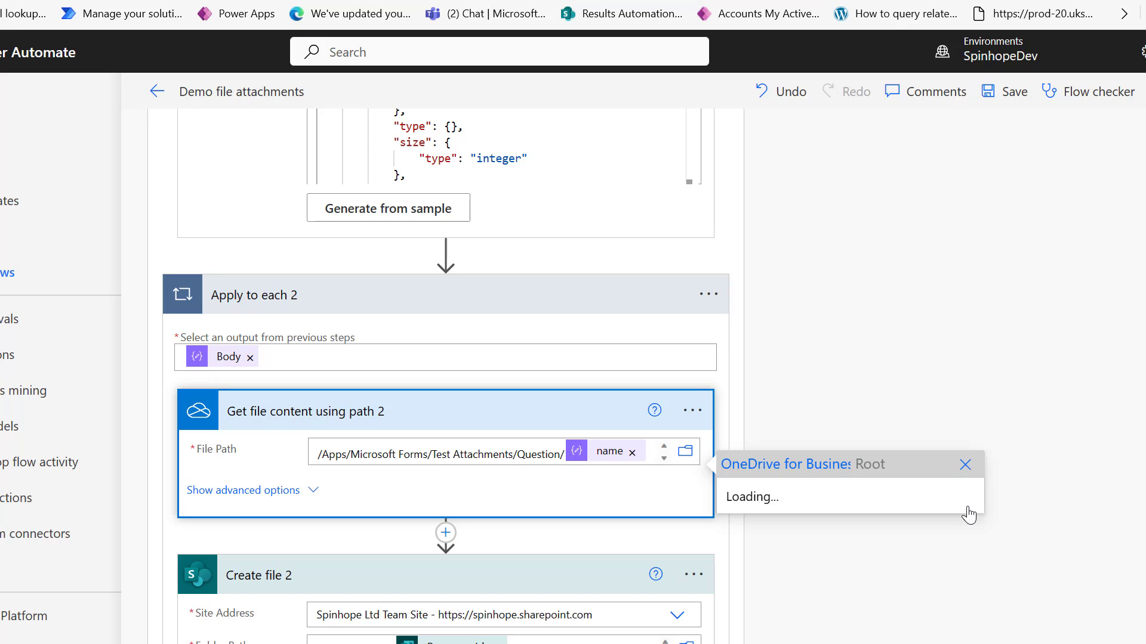
left_click(949, 266)
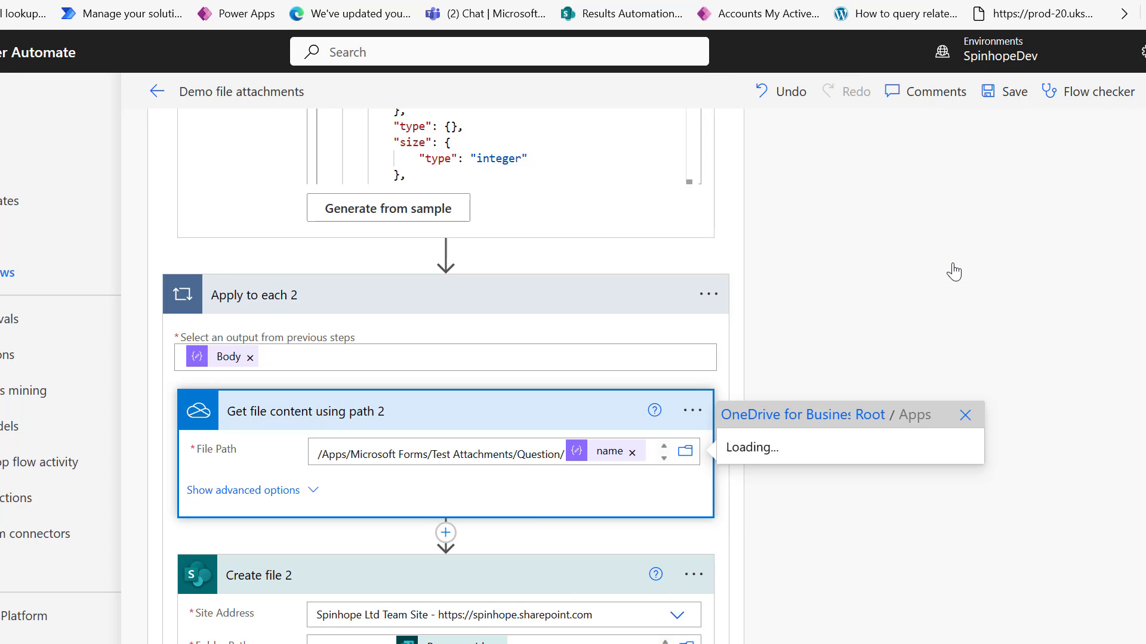
left_click(957, 443)
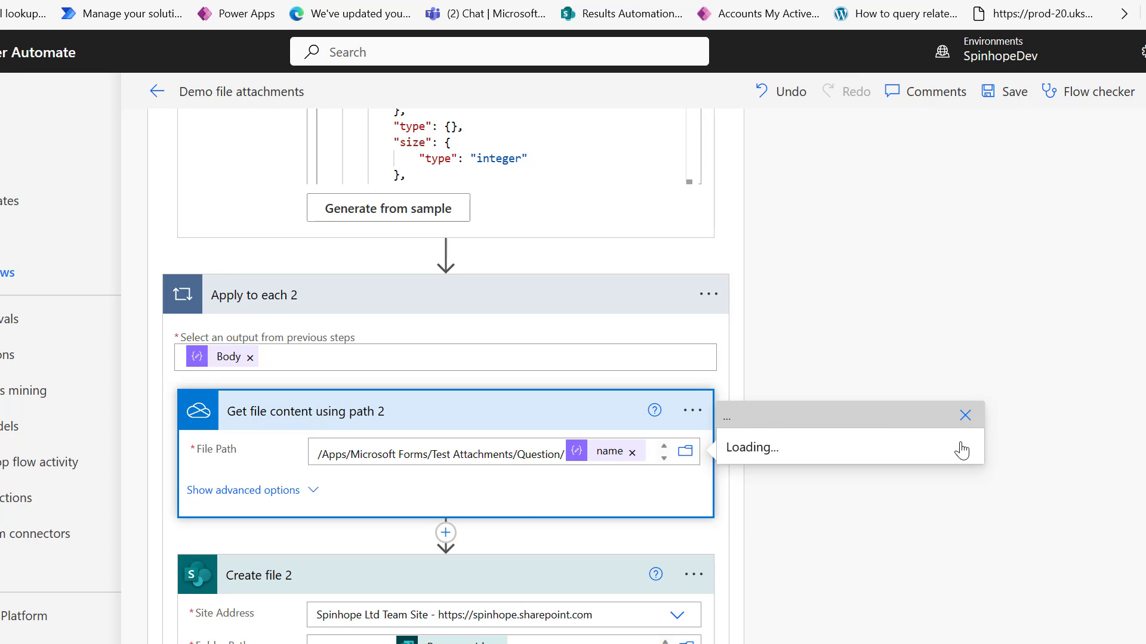
scroll(899, 335, "down", 5)
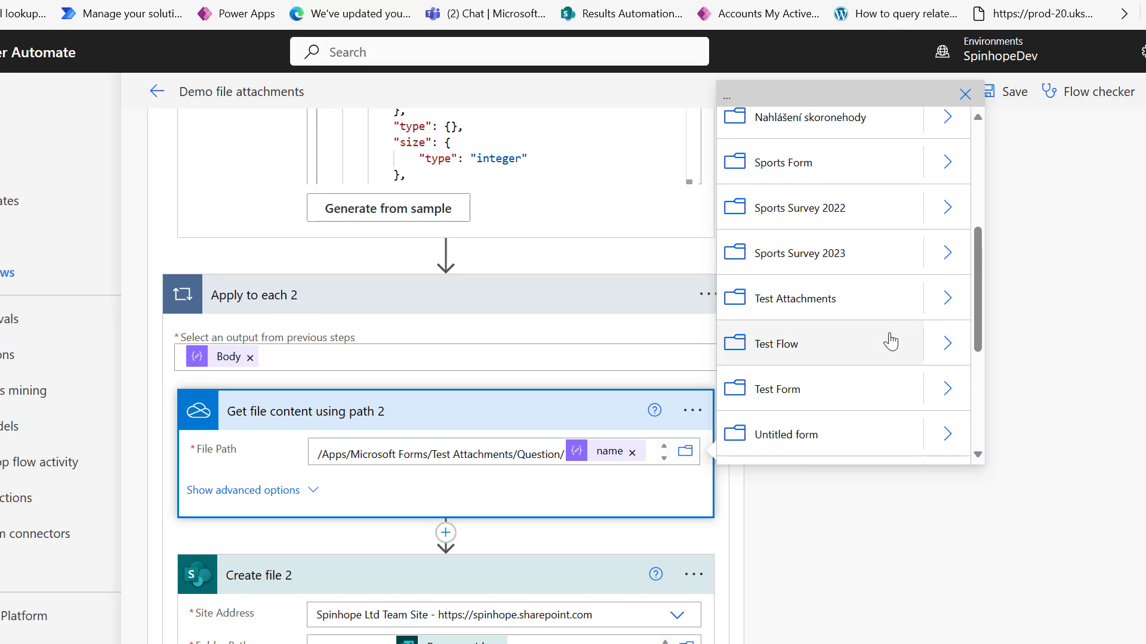
left_click(947, 298)
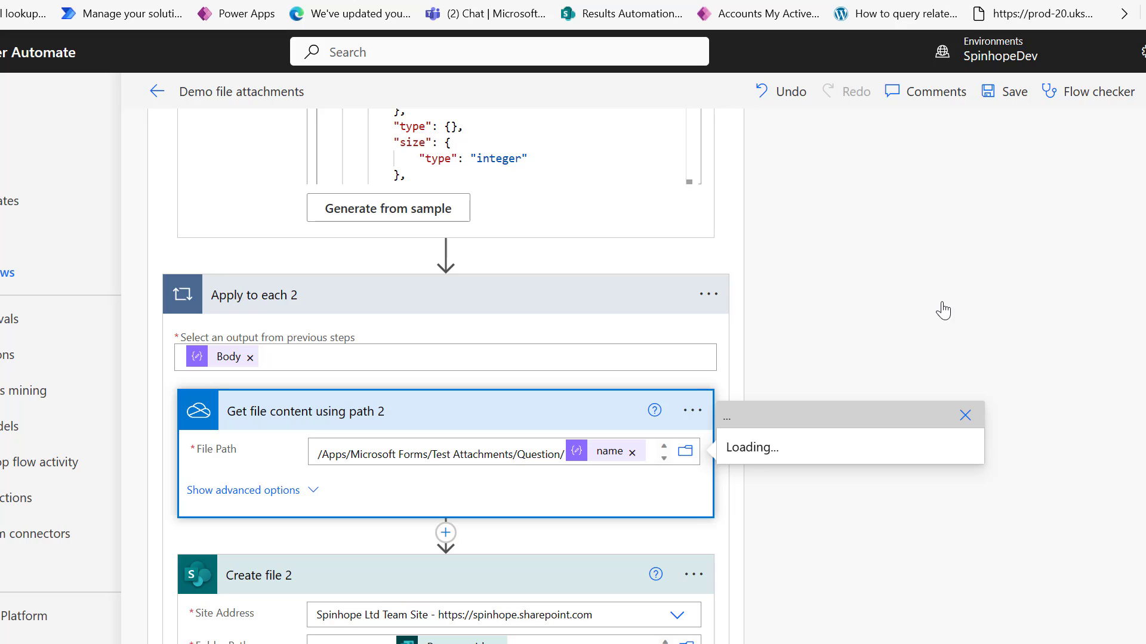
left_click(829, 500)
Change the File Path to Question 1/ and start a test with a recently used trigger.
left_click(606, 442)
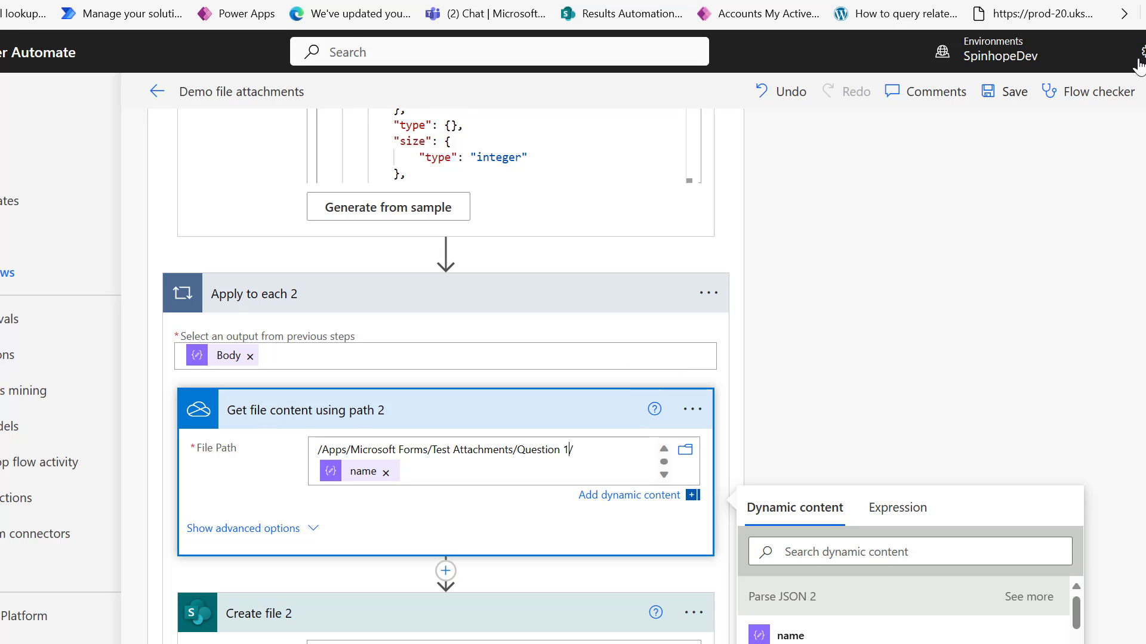
left_click(1141, 91)
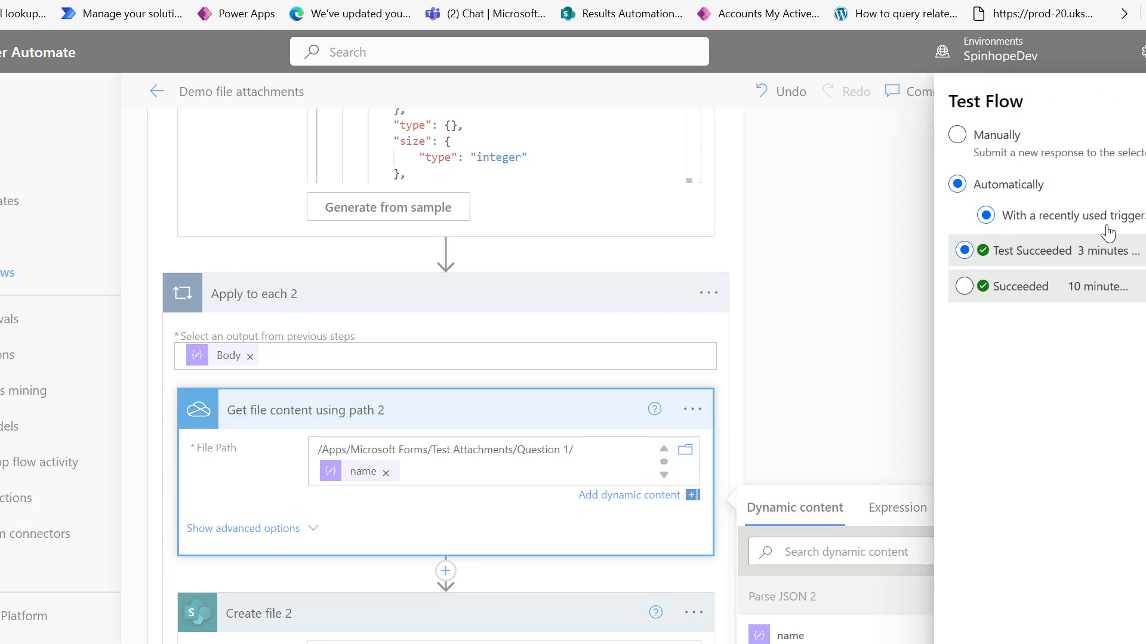
left_click(1002, 256)
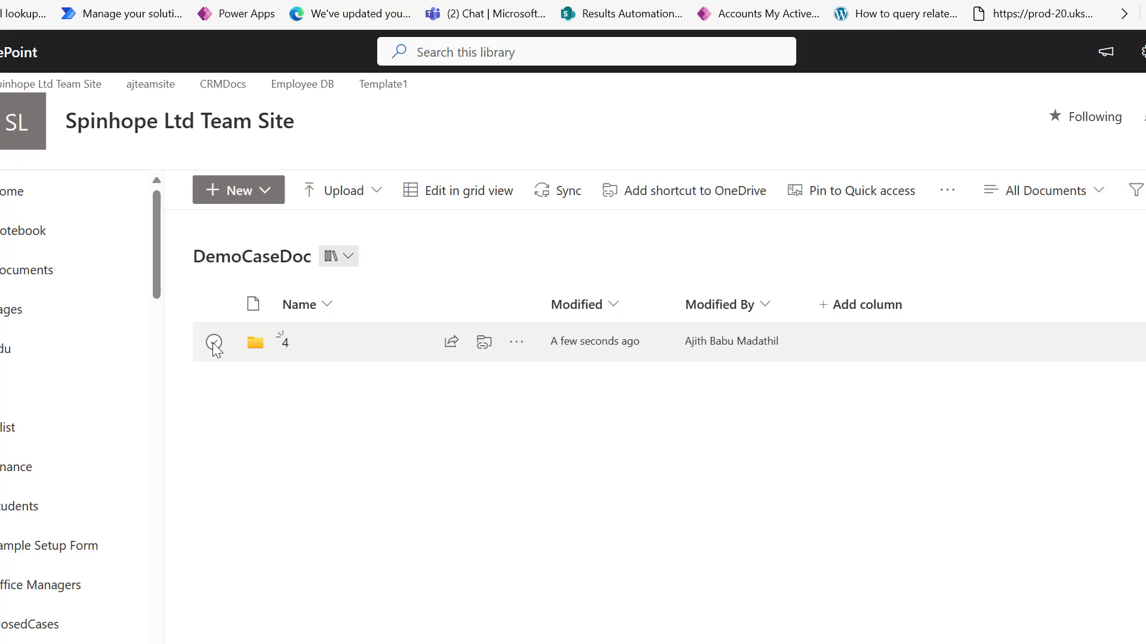
Delete folder 4 from the DemoCaseDoc library.
left_click(215, 342)
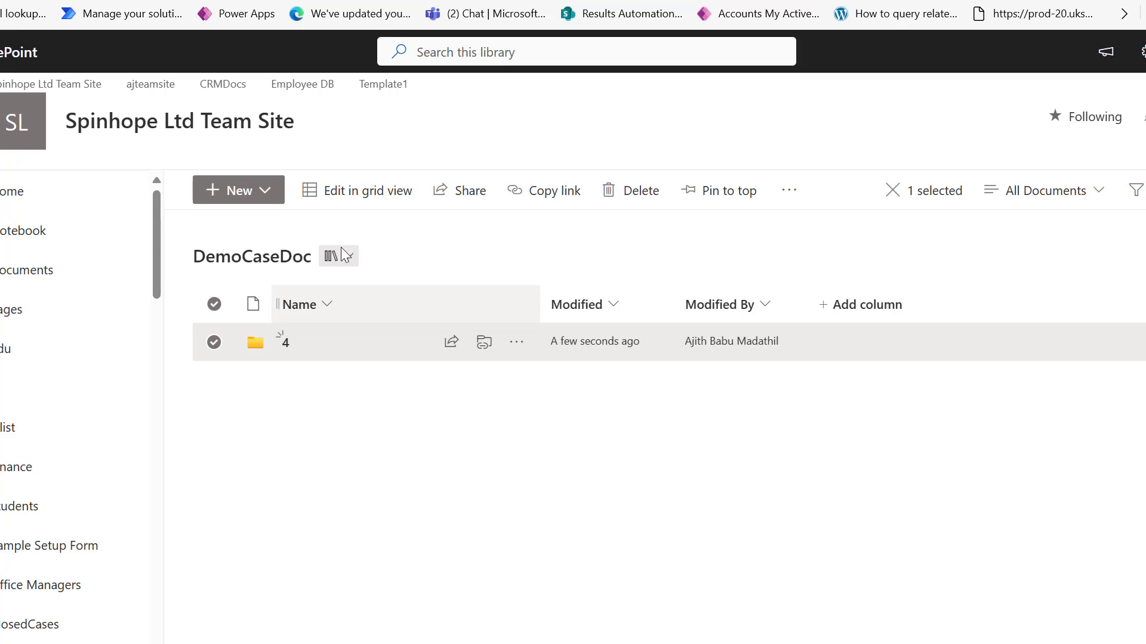
left_click(608, 192)
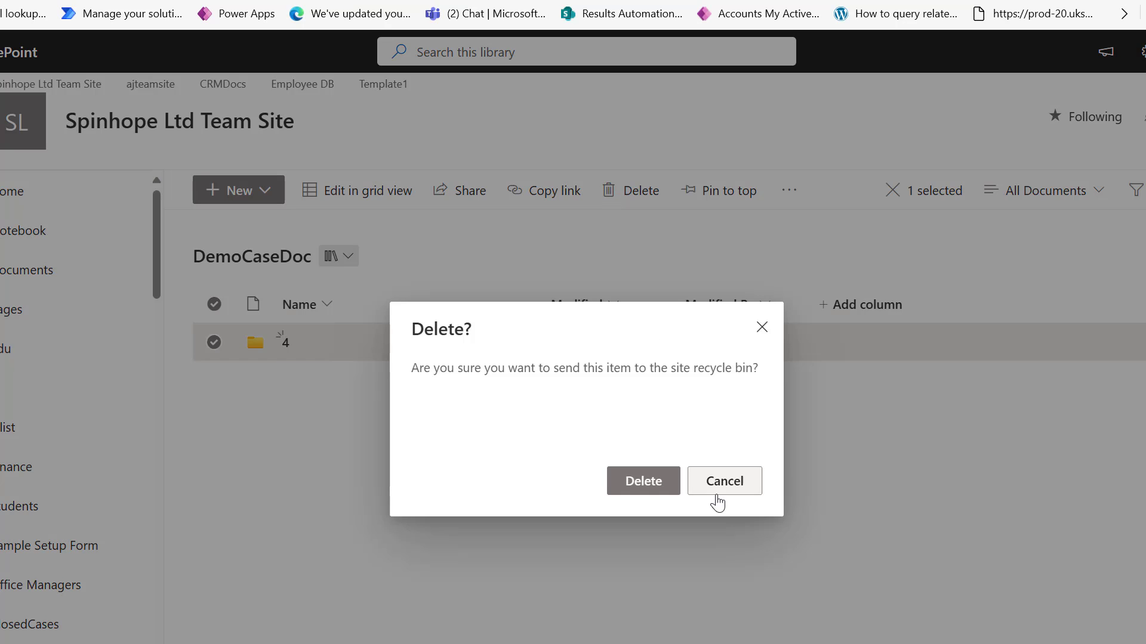
left_click(657, 481)
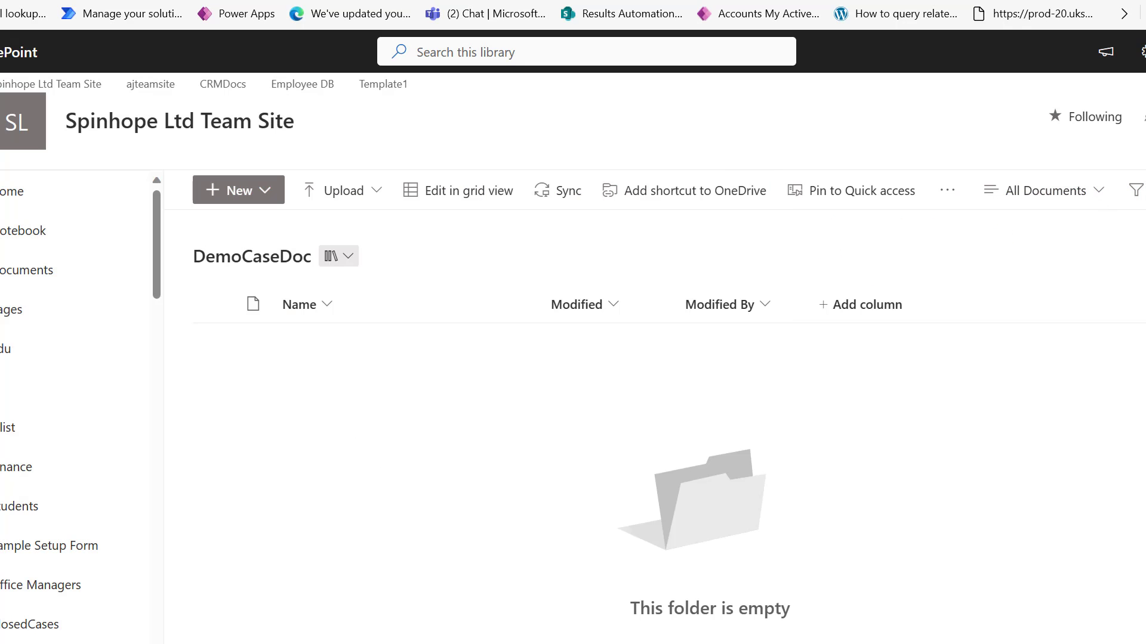
Check Condition 2's result in the rerun, then switch to the Forms preview tab.
key("ctrl+Tab")
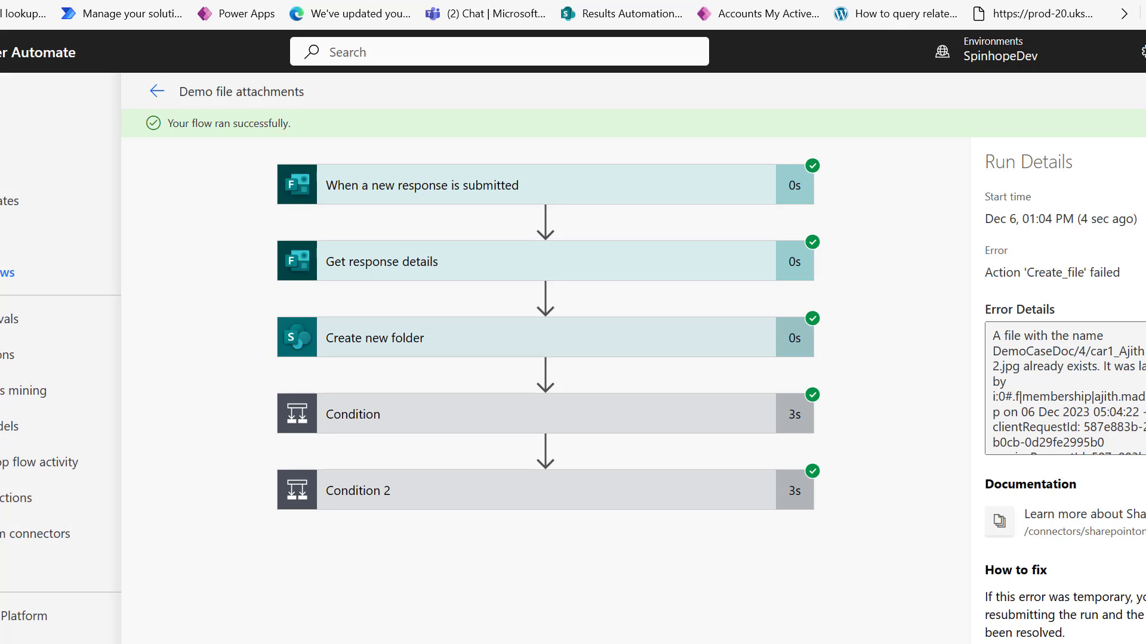
left_click(509, 495)
left_click(251, 1)
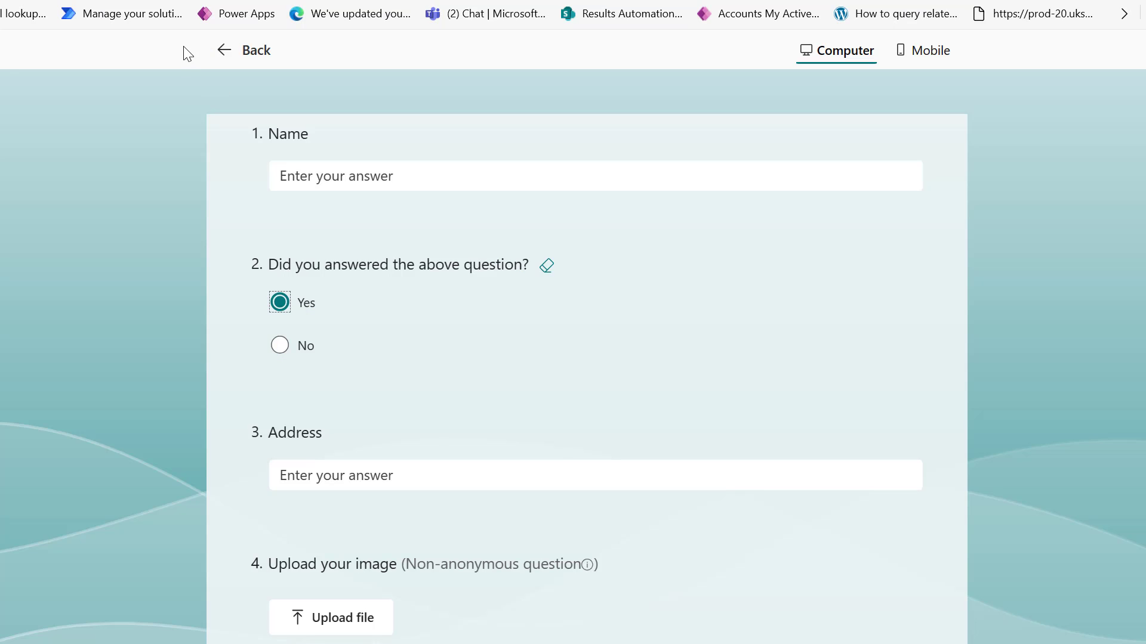
Switch with Ctrl+Tab to the DemoCaseDoc tab, now showing a new folder 4.
key("ctrl+Tab")
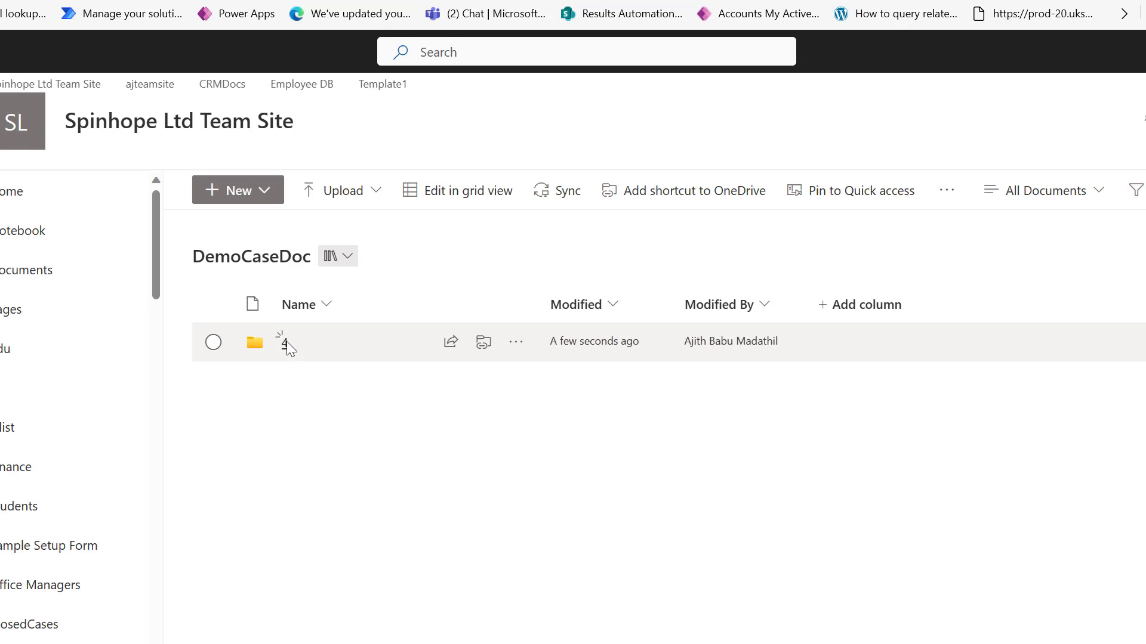
Open SharePoint folder 4 and preview the invoice PDF stored beside the car1 image.
left_click(284, 346)
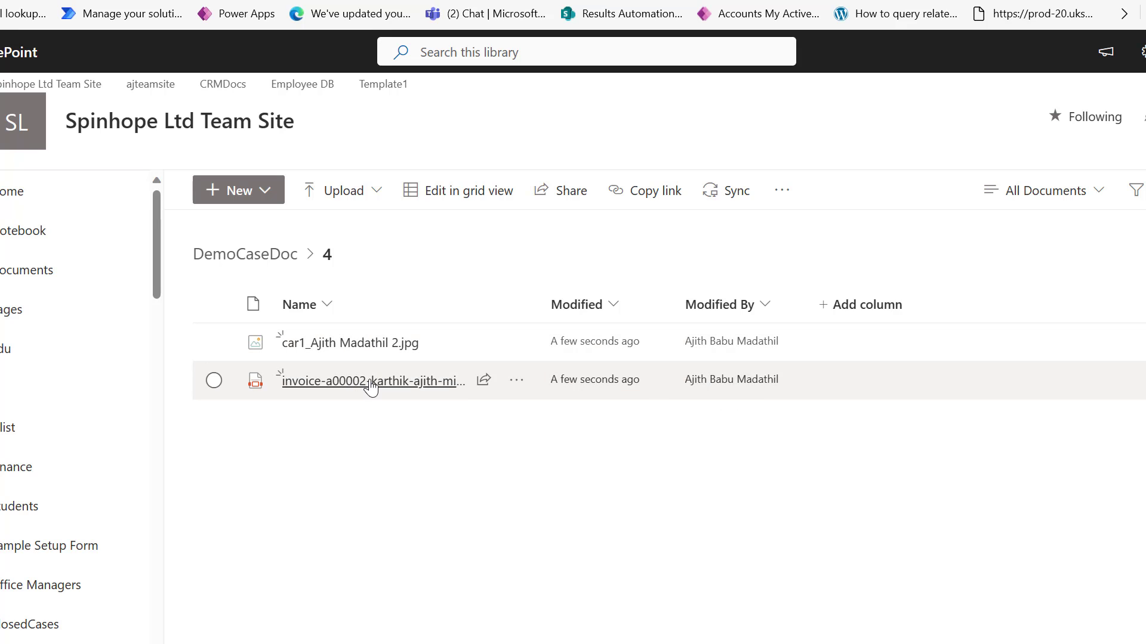
left_click(370, 382)
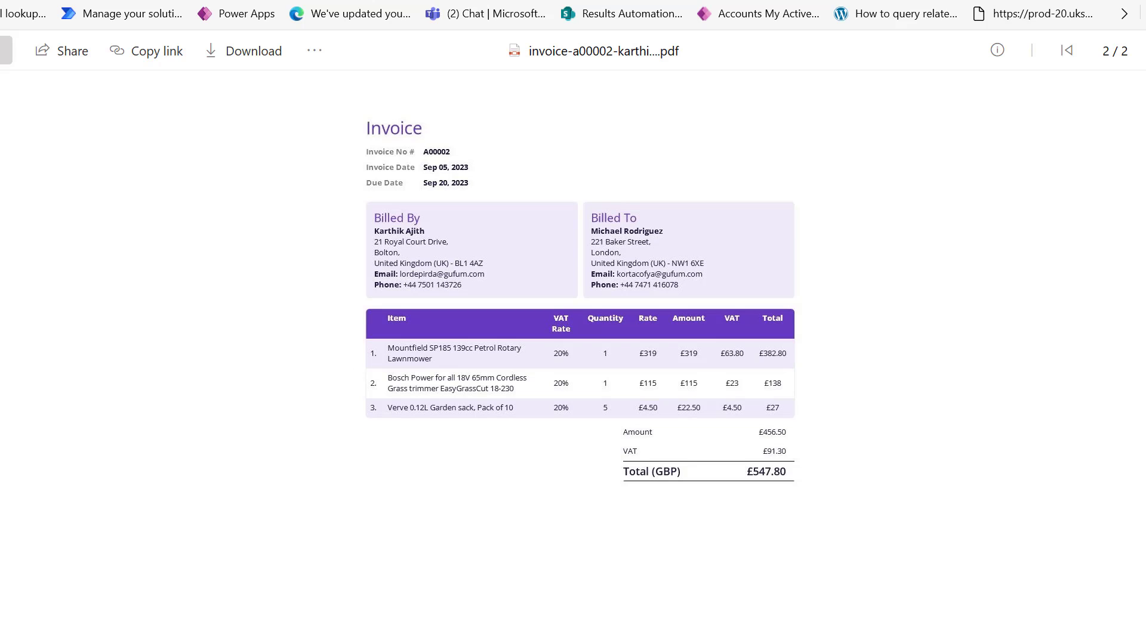
key("alt+Left")
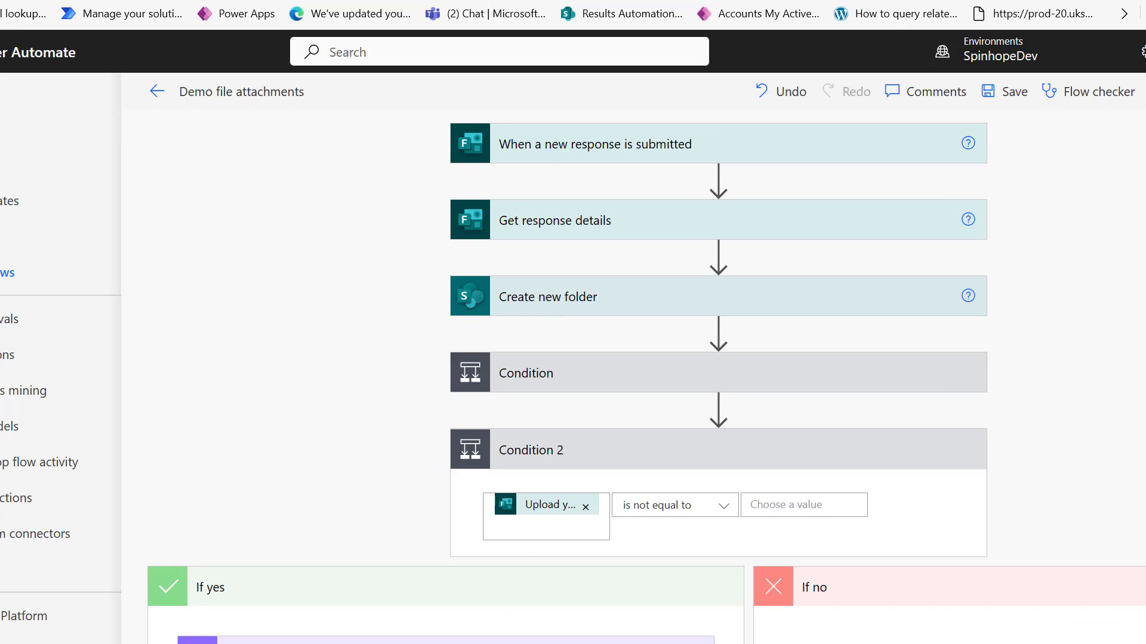
Expand Condition, Apply to each and Get file content using path to show its /Apps/Microsoft Forms/Test Attachments/Question/ path.
scroll(352, 496, "down", 4)
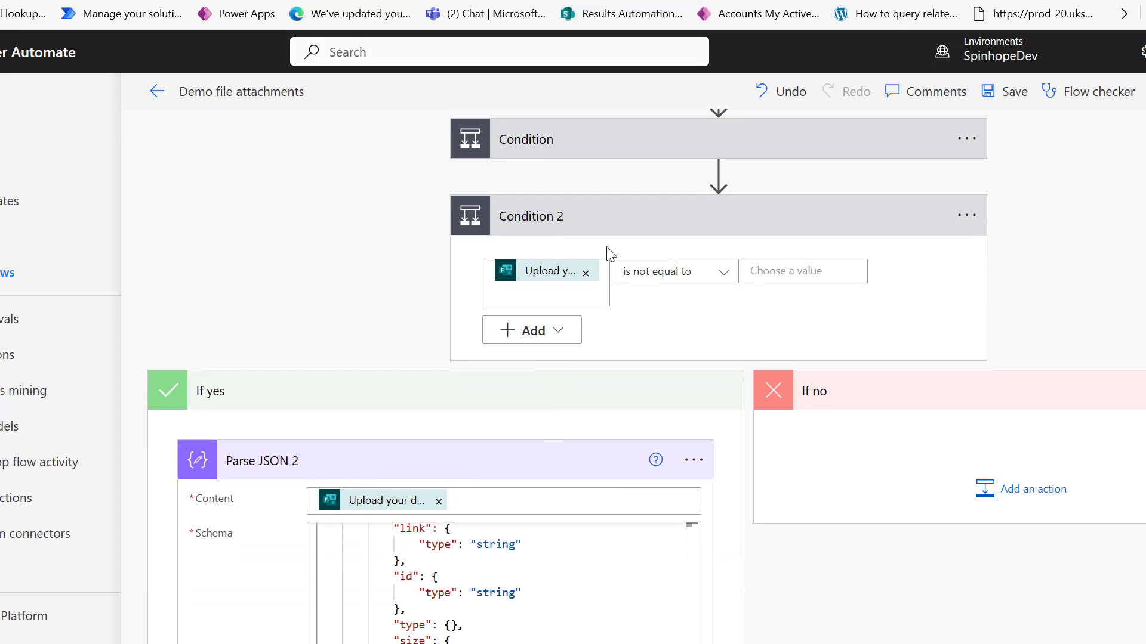
left_click(569, 154)
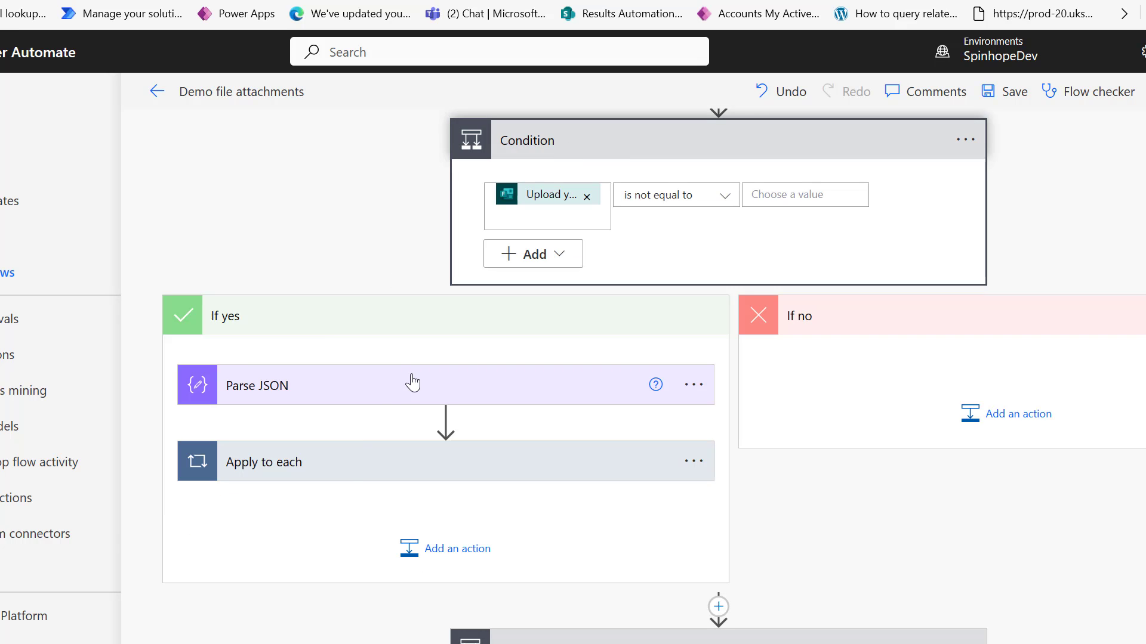
left_click(348, 468)
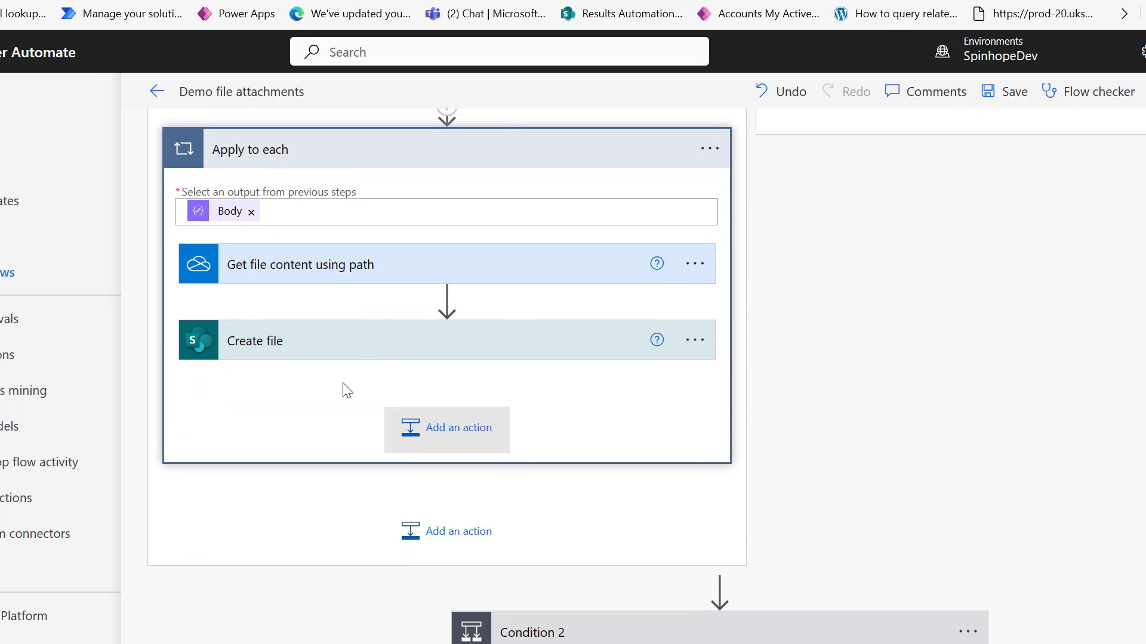
left_click(338, 255)
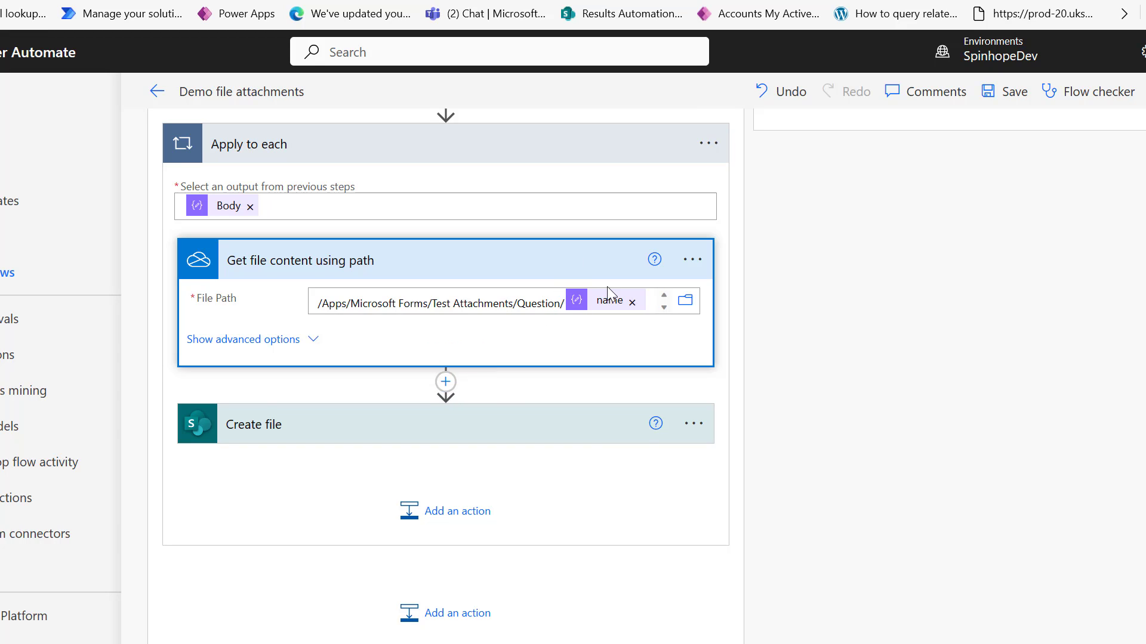
Insert a new action after Get file content using path and choose the OneDrive for Business connector.
left_click(445, 383)
left_click(442, 408)
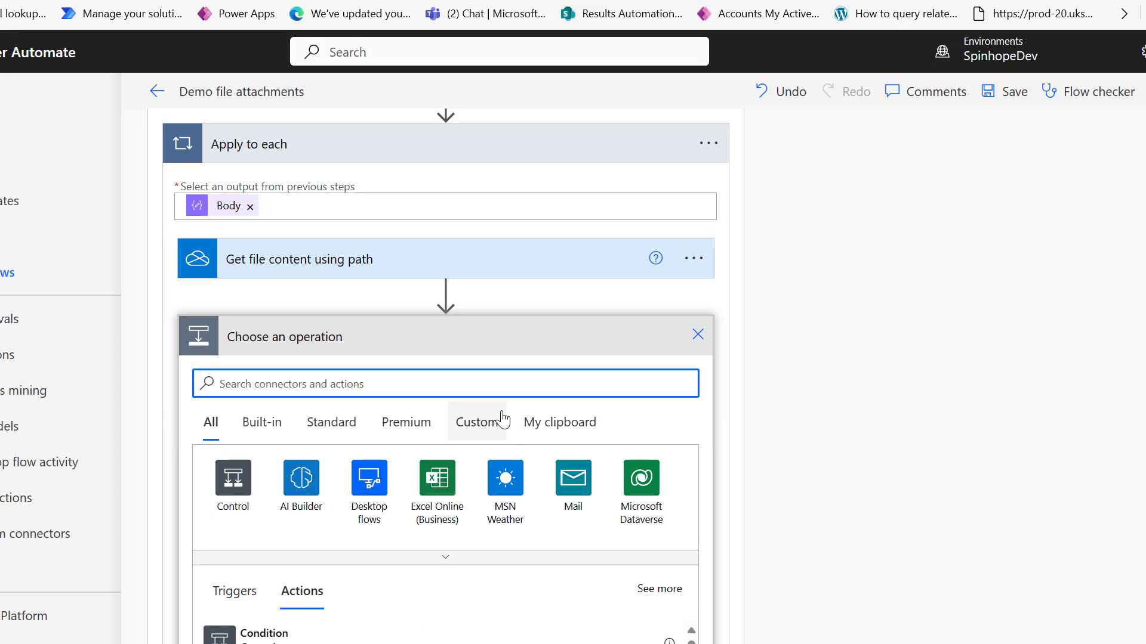
type("one drive")
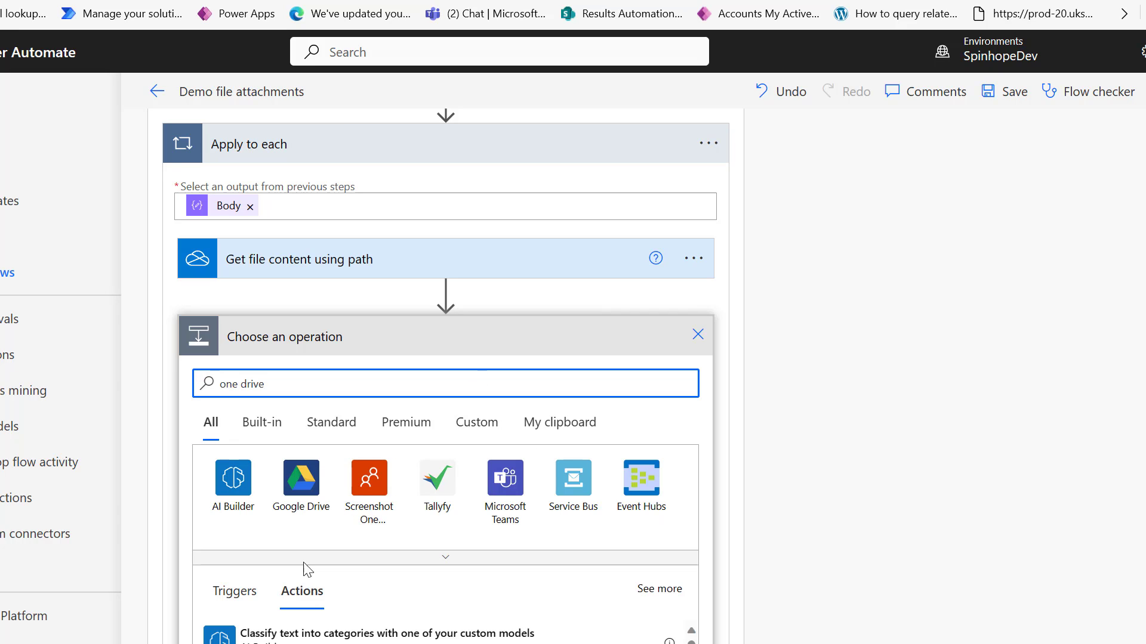
left_click(243, 385)
key("BackSpace")
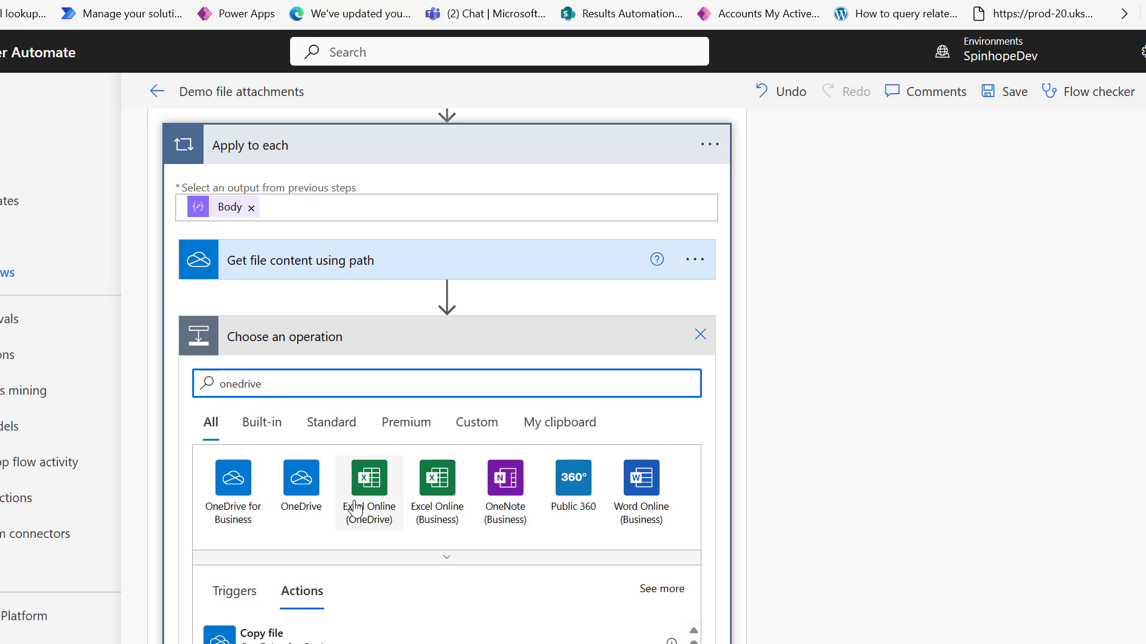
left_click(246, 501)
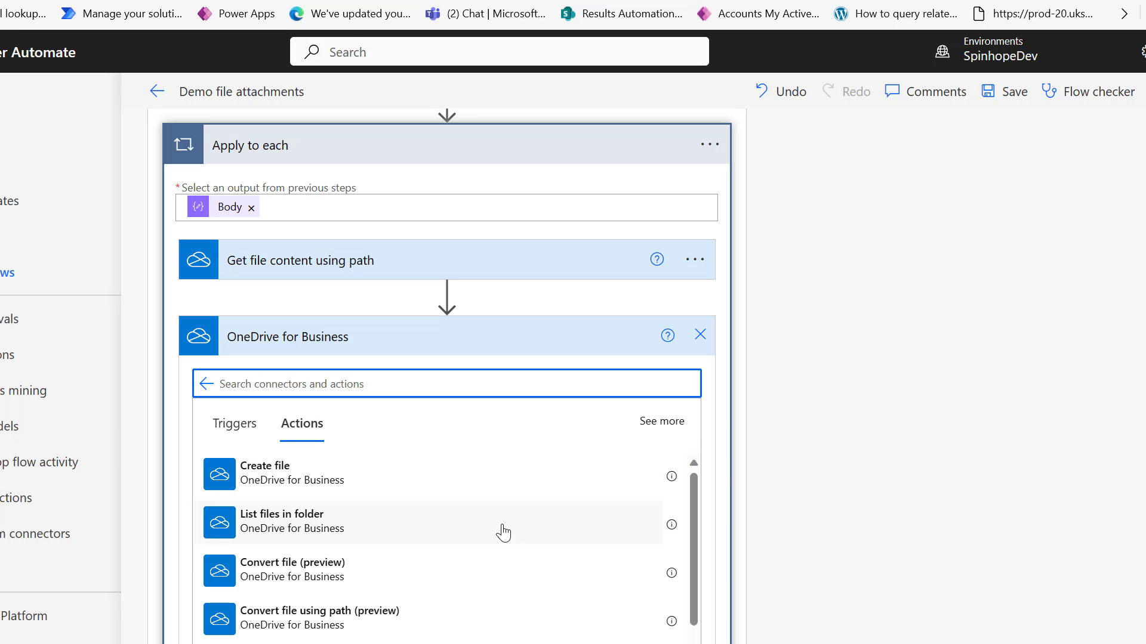
Search the OneDrive actions for 'file' and add Get file metadata using path.
scroll(449, 526, "down", 1)
scroll(451, 529, "down", 2)
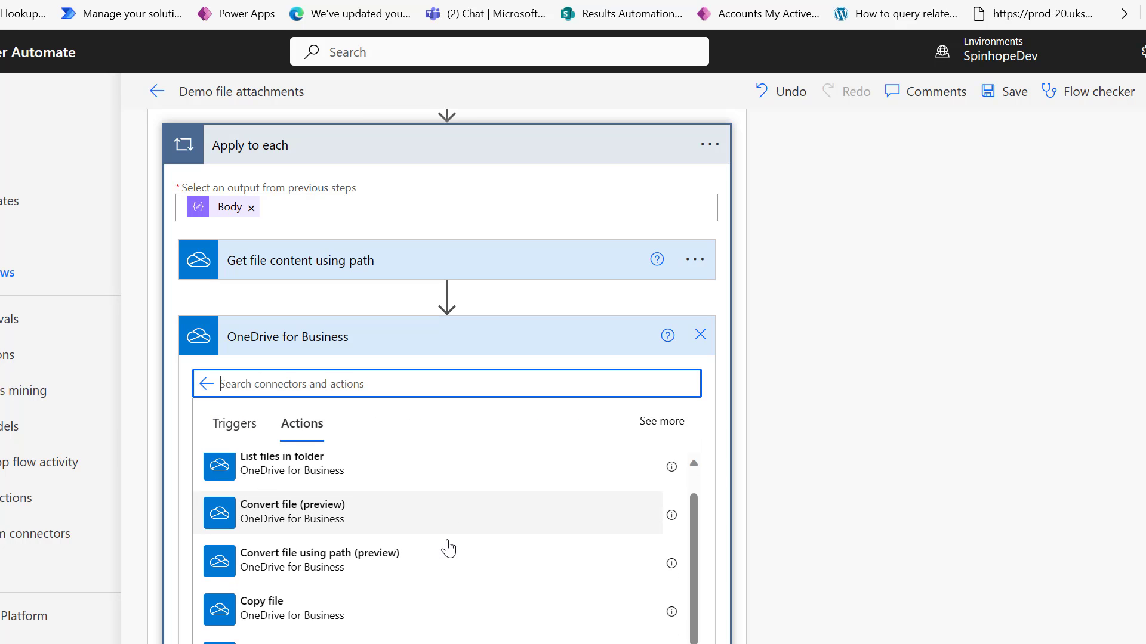
type("file")
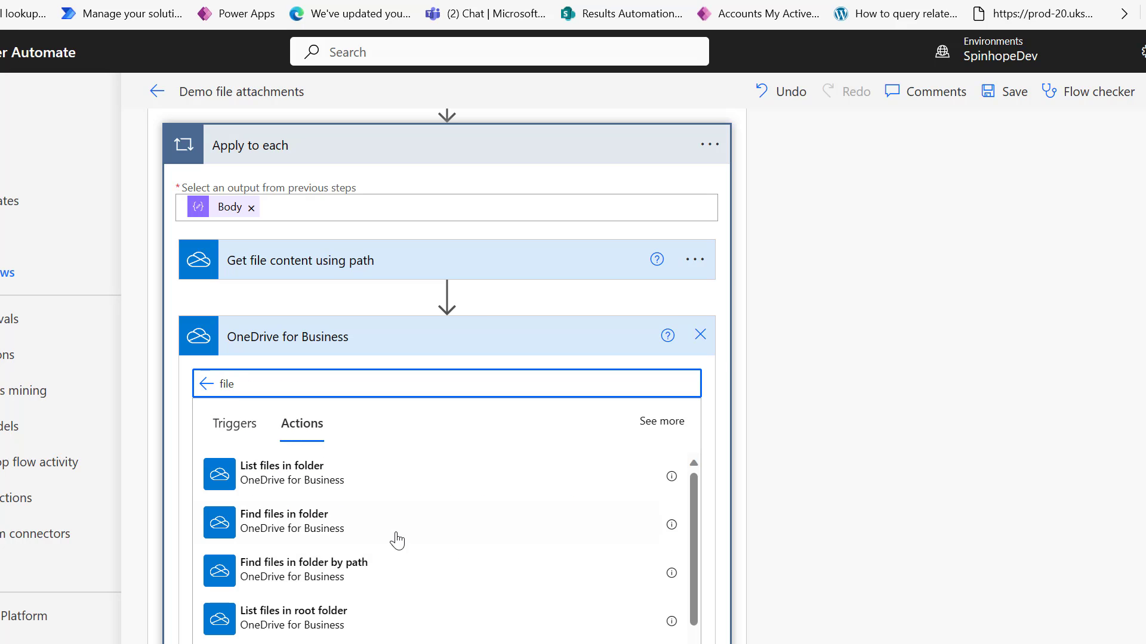
scroll(412, 538, "down", 3)
scroll(415, 540, "down", 6)
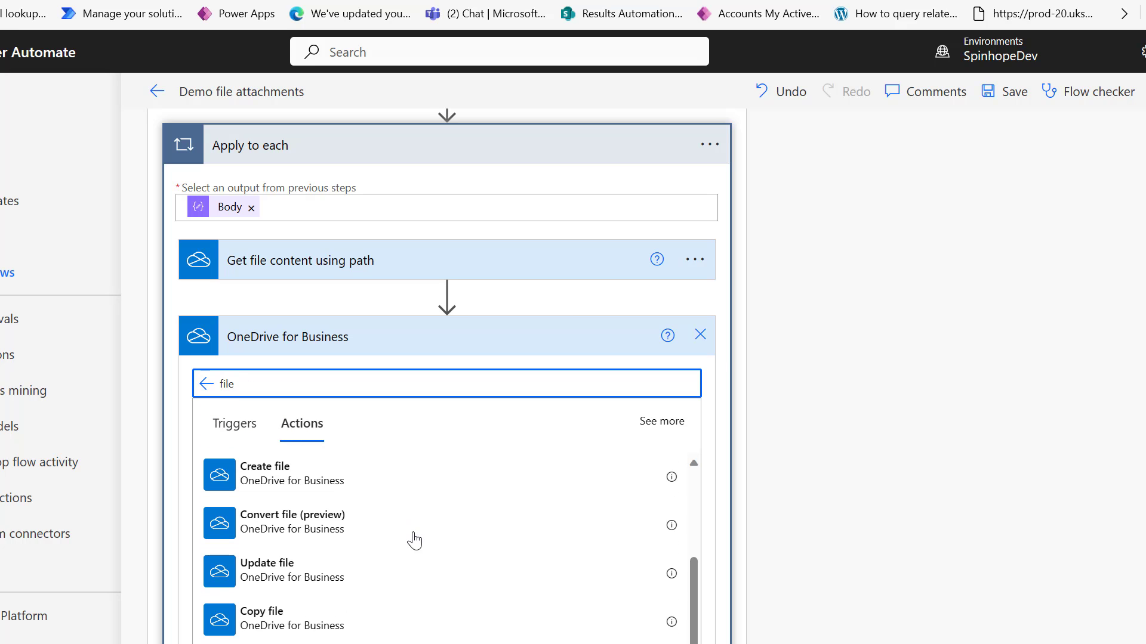
scroll(414, 541, "down", 4)
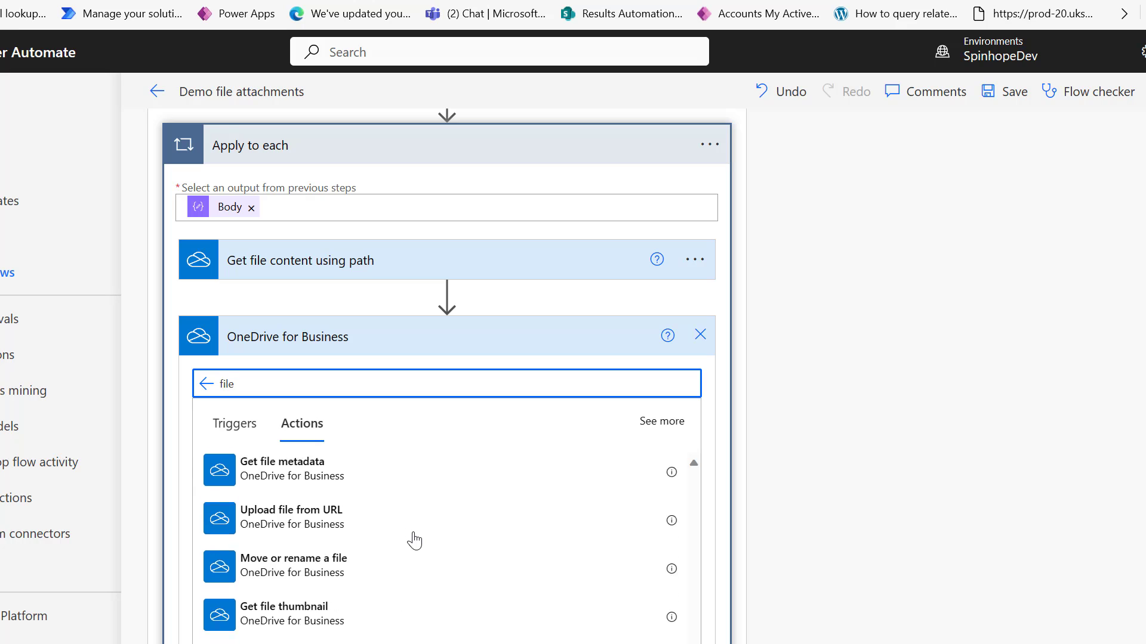
scroll(414, 541, "up", 6)
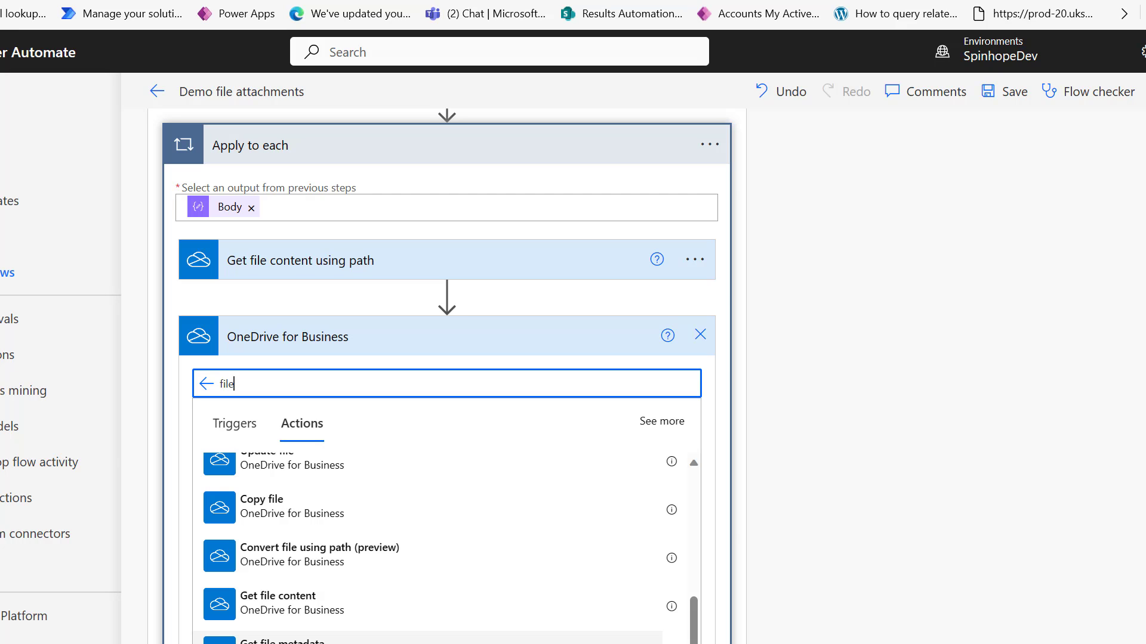
scroll(368, 640, "up", 5)
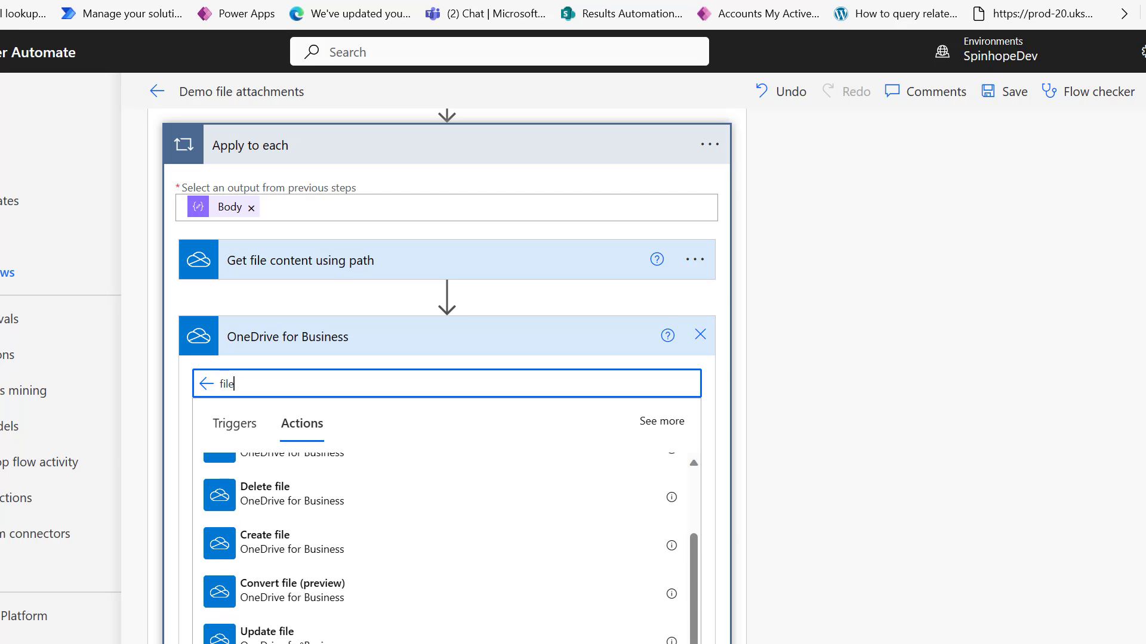
scroll(369, 640, "up", 1)
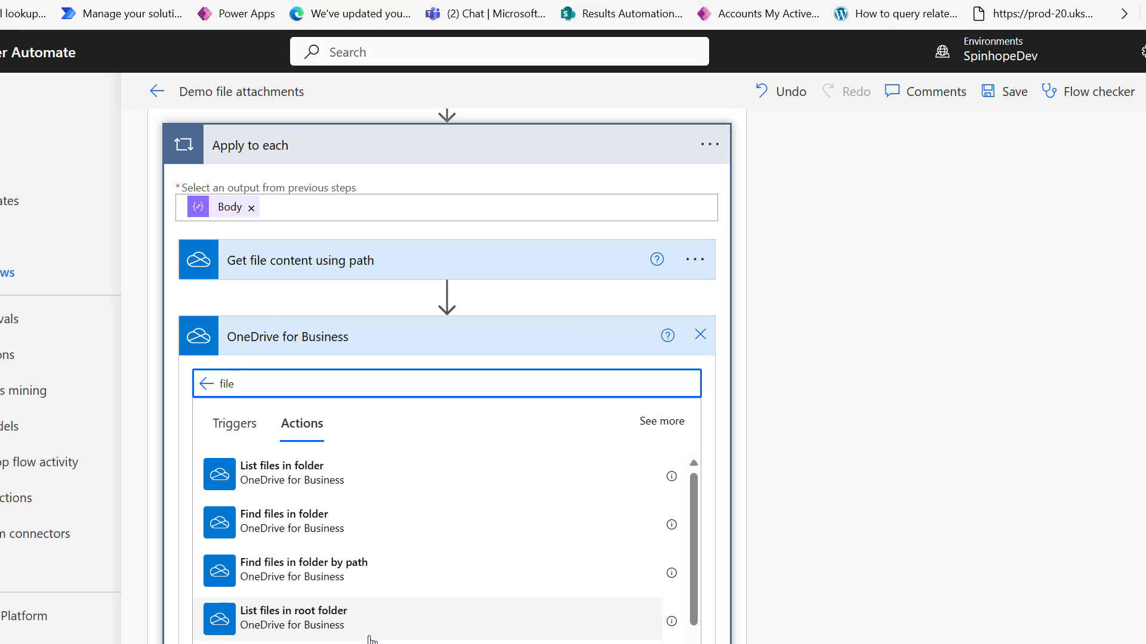
scroll(442, 618, "down", 2)
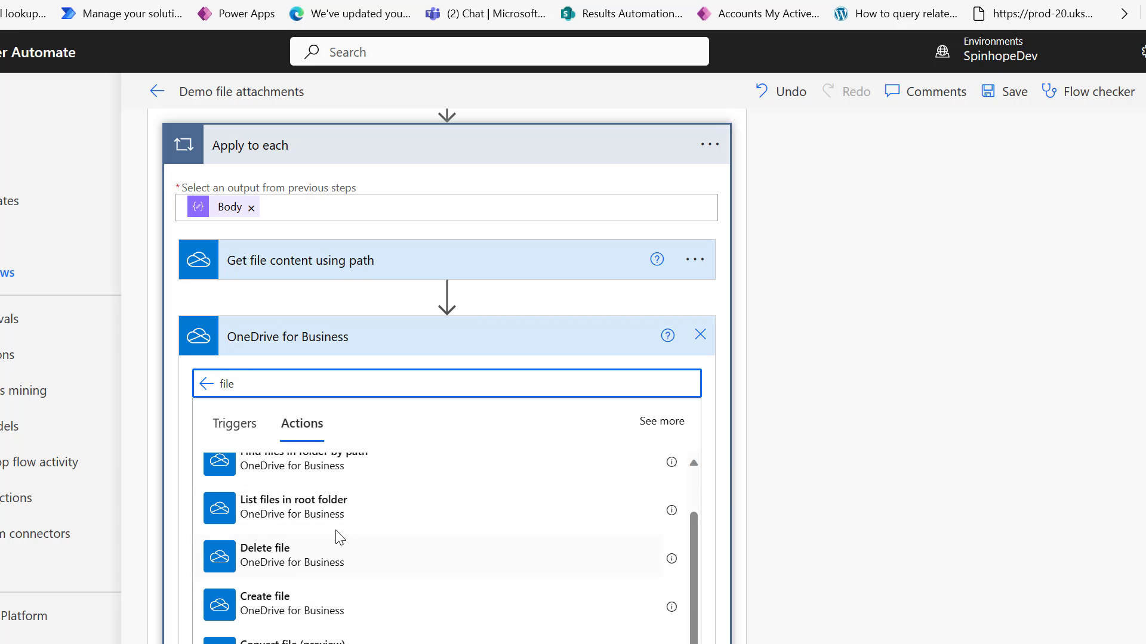
scroll(402, 547, "down", 4)
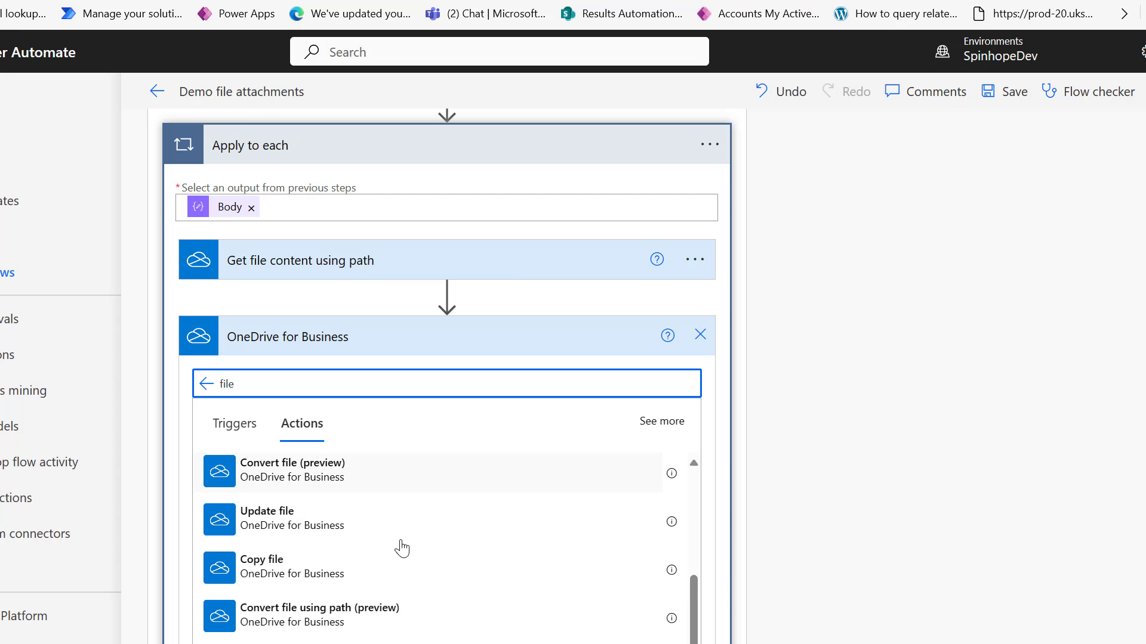
scroll(402, 547, "down", 4)
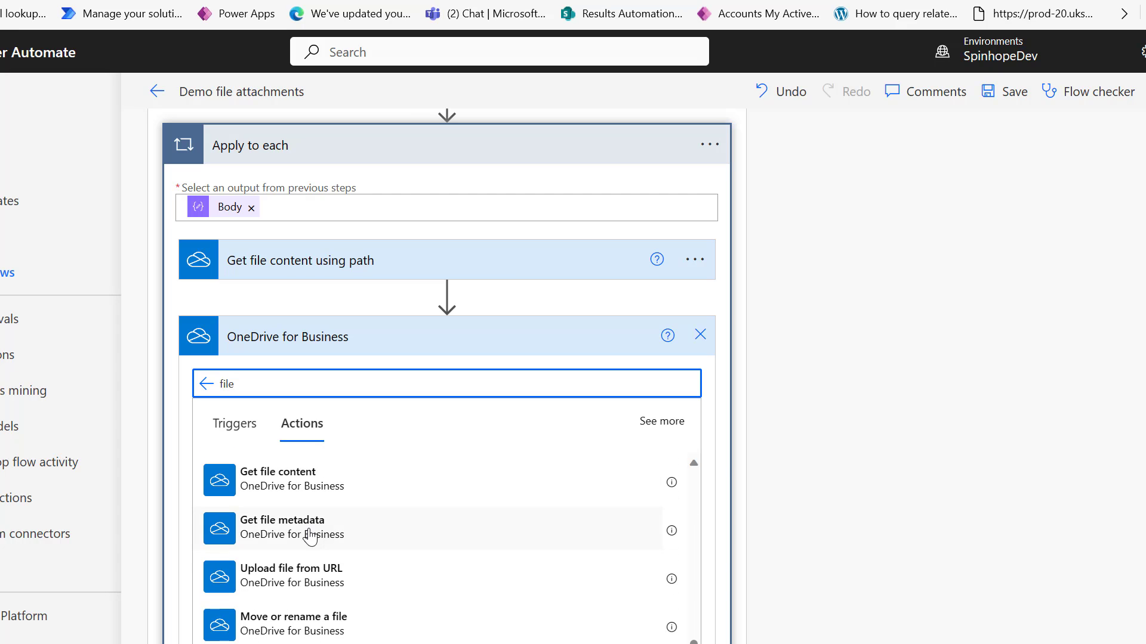
scroll(310, 537, "down", 2)
scroll(311, 537, "down", 2)
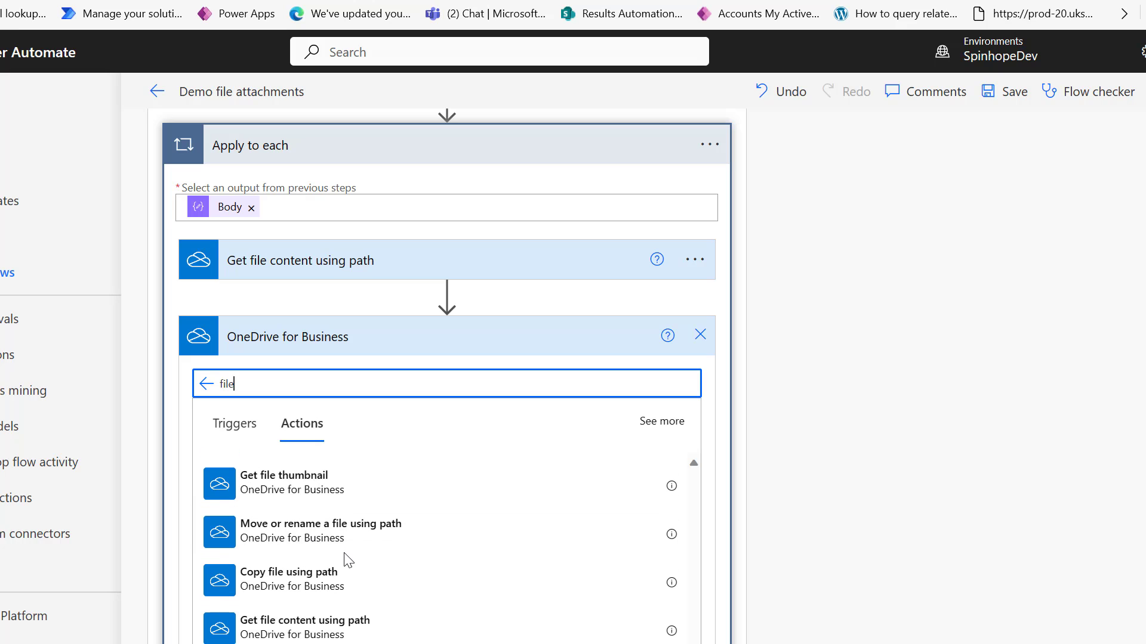
scroll(428, 642, "down", 1)
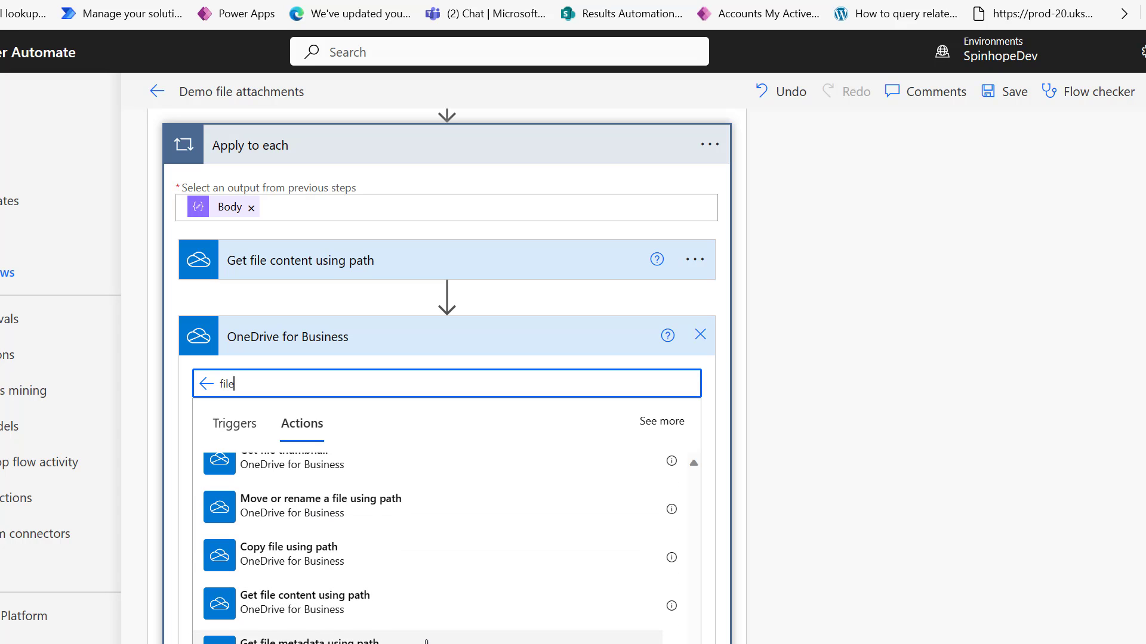
scroll(424, 639, "up", 3)
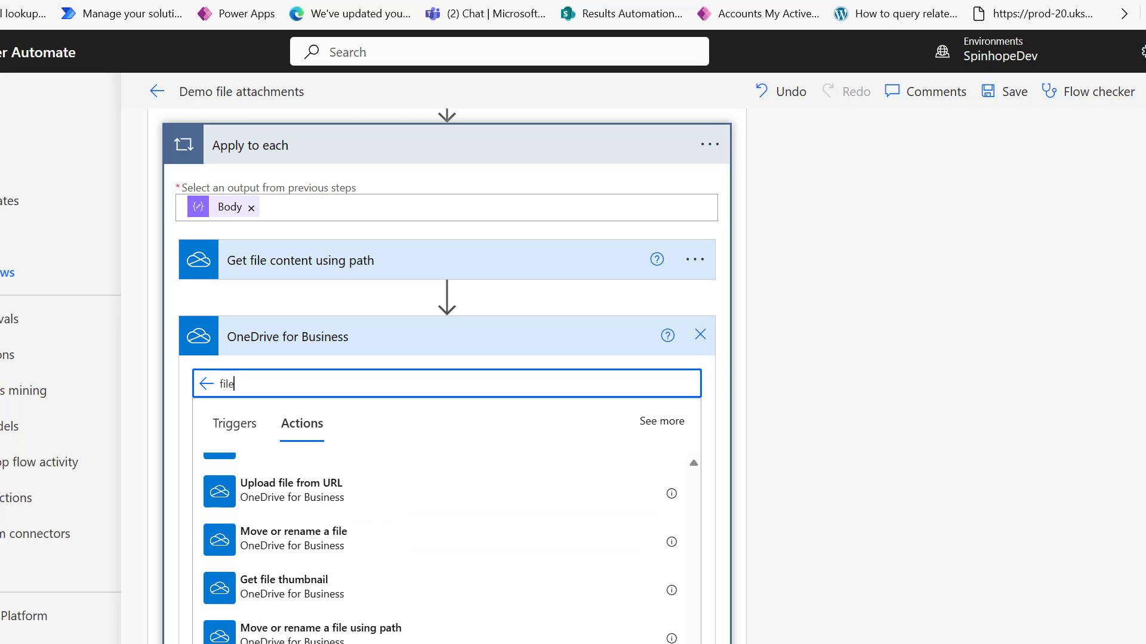
left_click(322, 627)
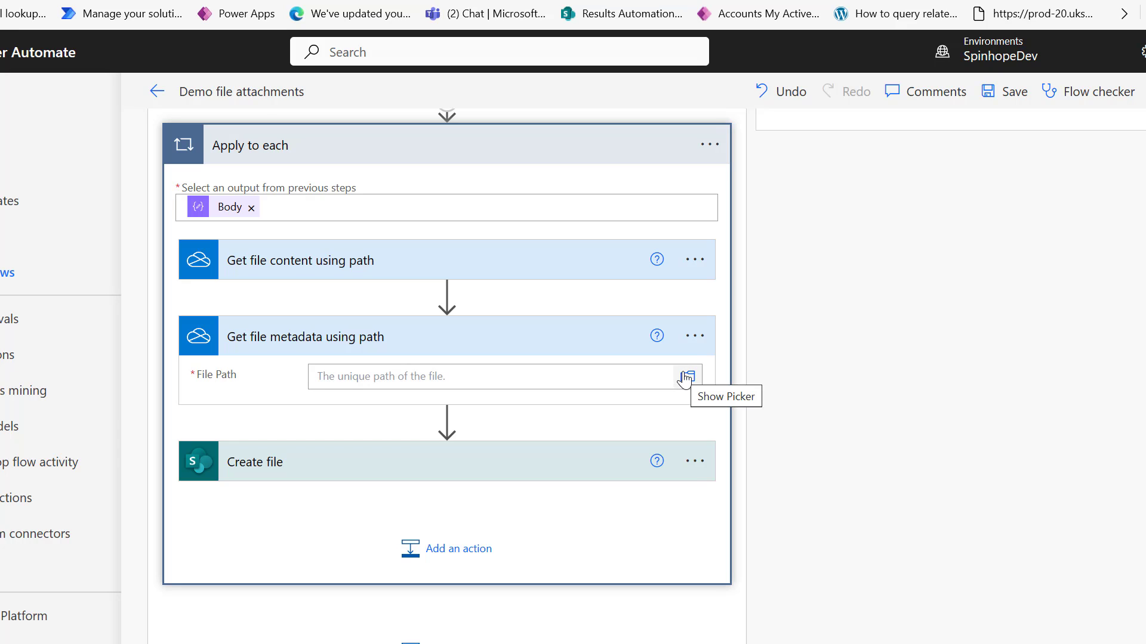
Copy the Get file content File Path into the Get file metadata using path File Path field.
left_click(468, 271)
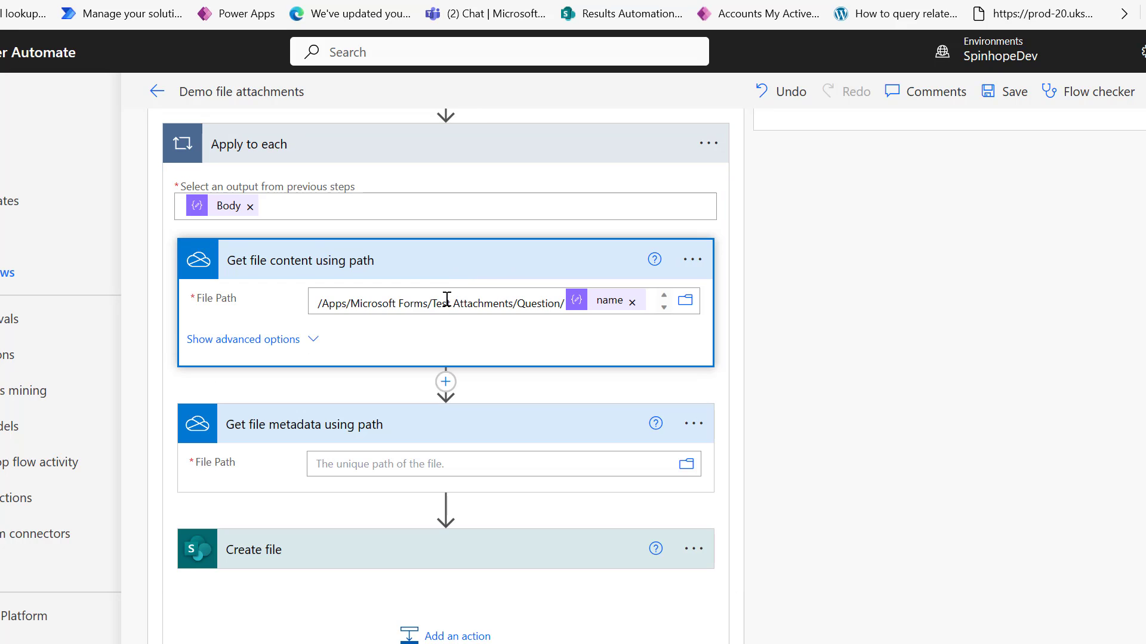
left_click(404, 302)
triple_click(404, 303)
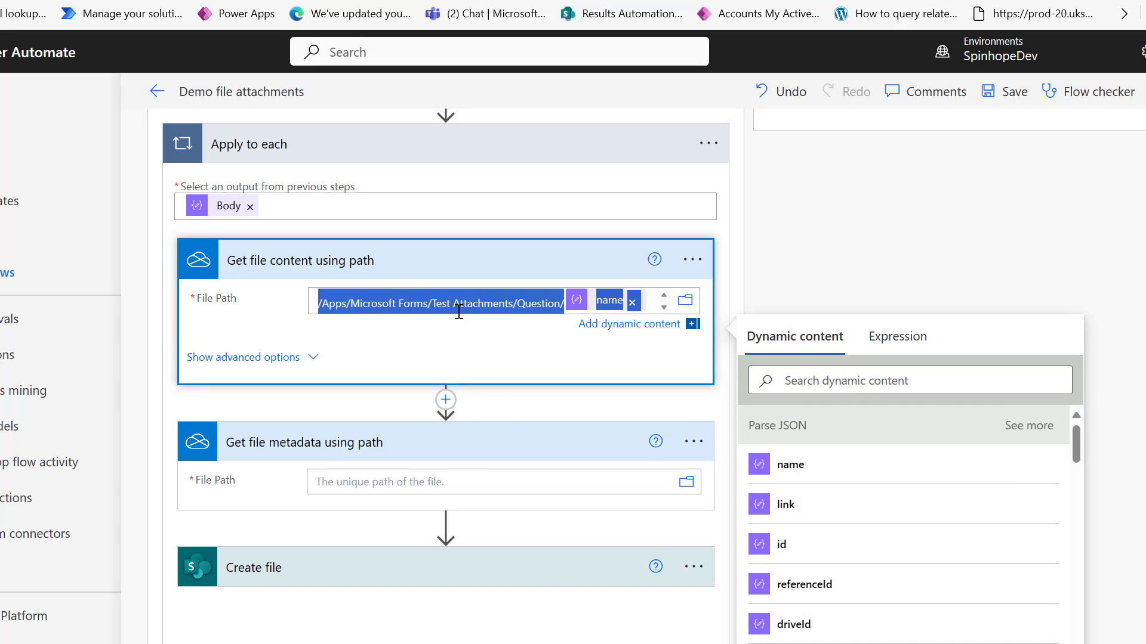
left_click(427, 476)
key("ctrl+v")
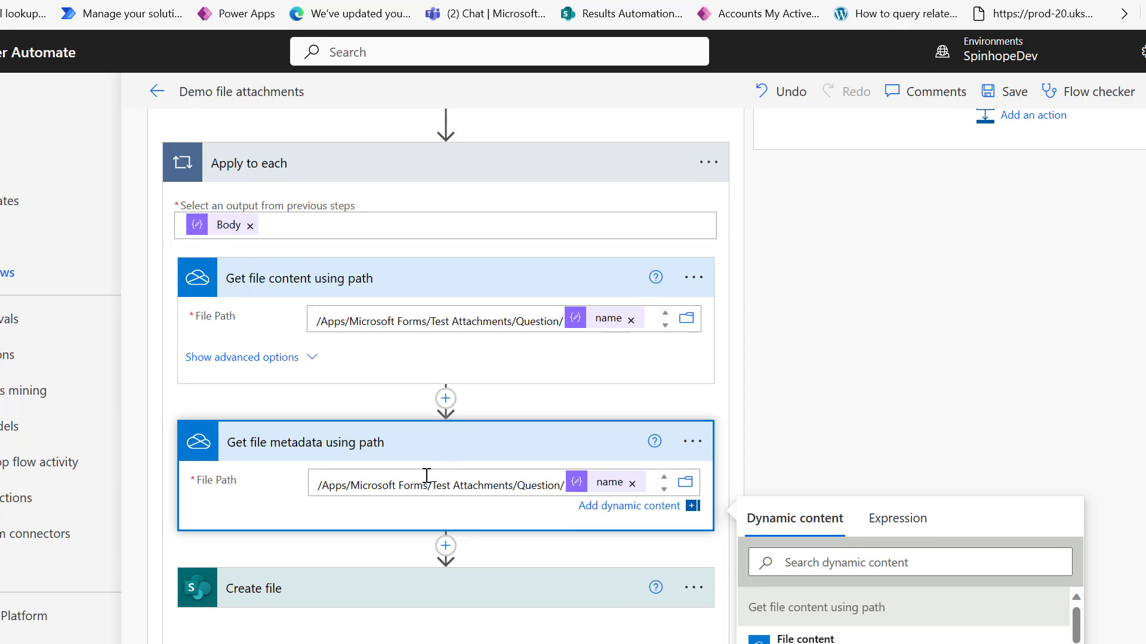
left_click(460, 322)
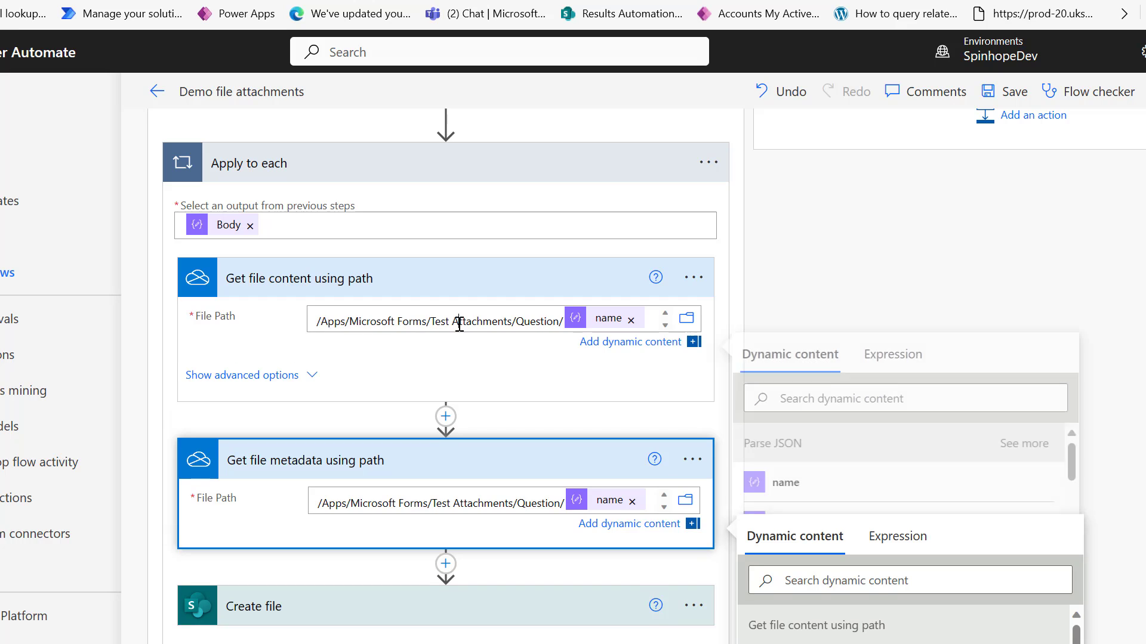
triple_click(510, 327)
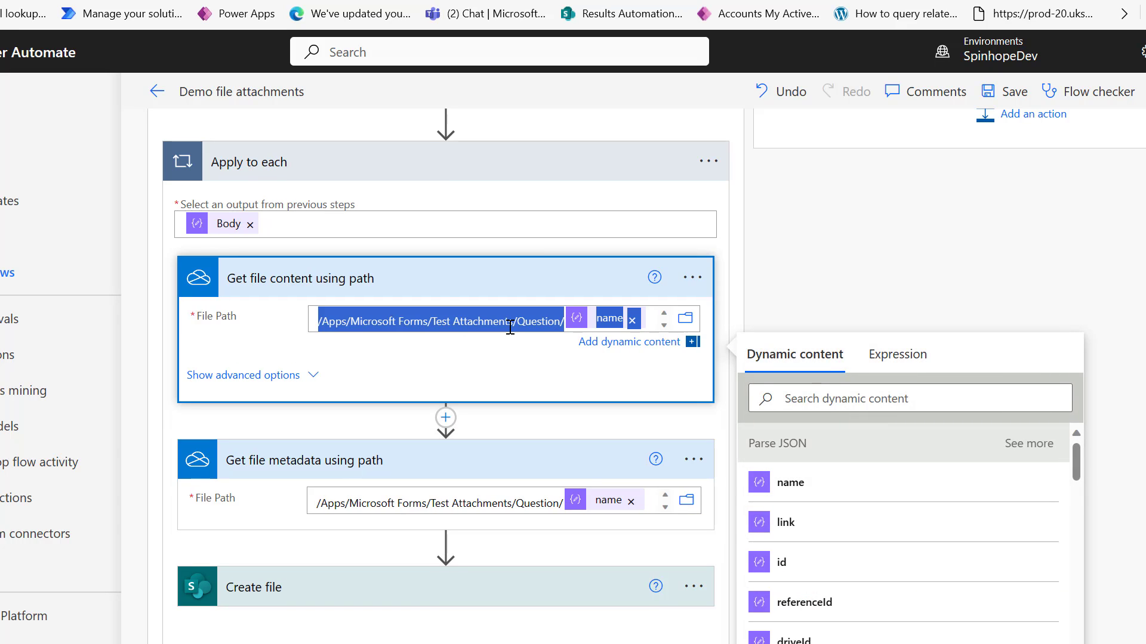
left_click(467, 501)
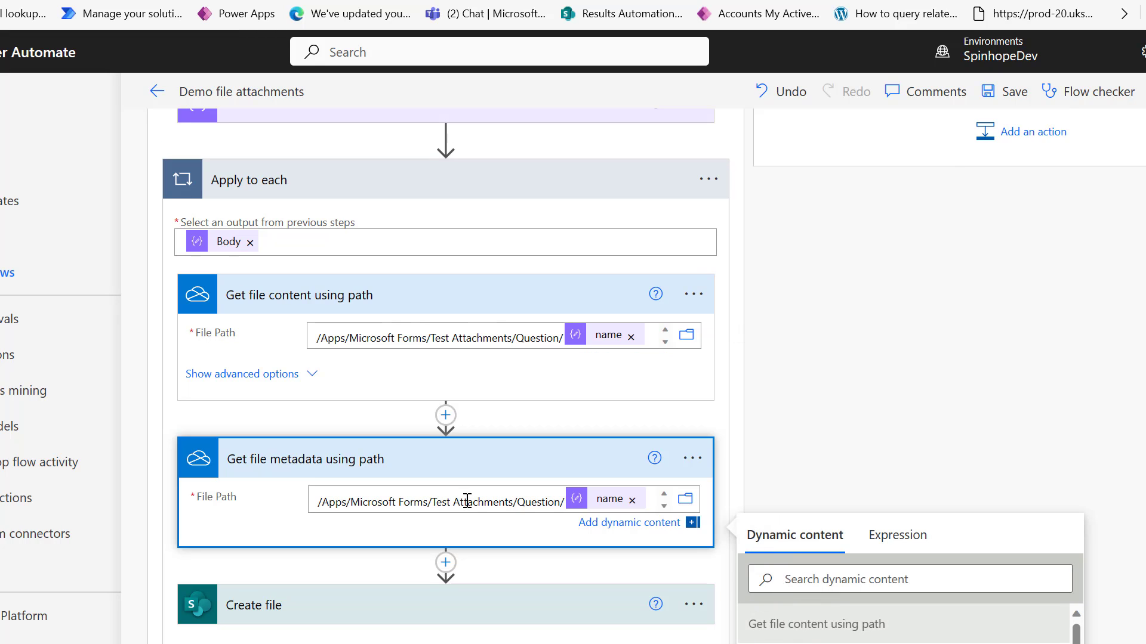
Add a OneDrive Delete file action below the metadata step, using the metadata Id as File.
left_click(445, 567)
left_click(437, 588)
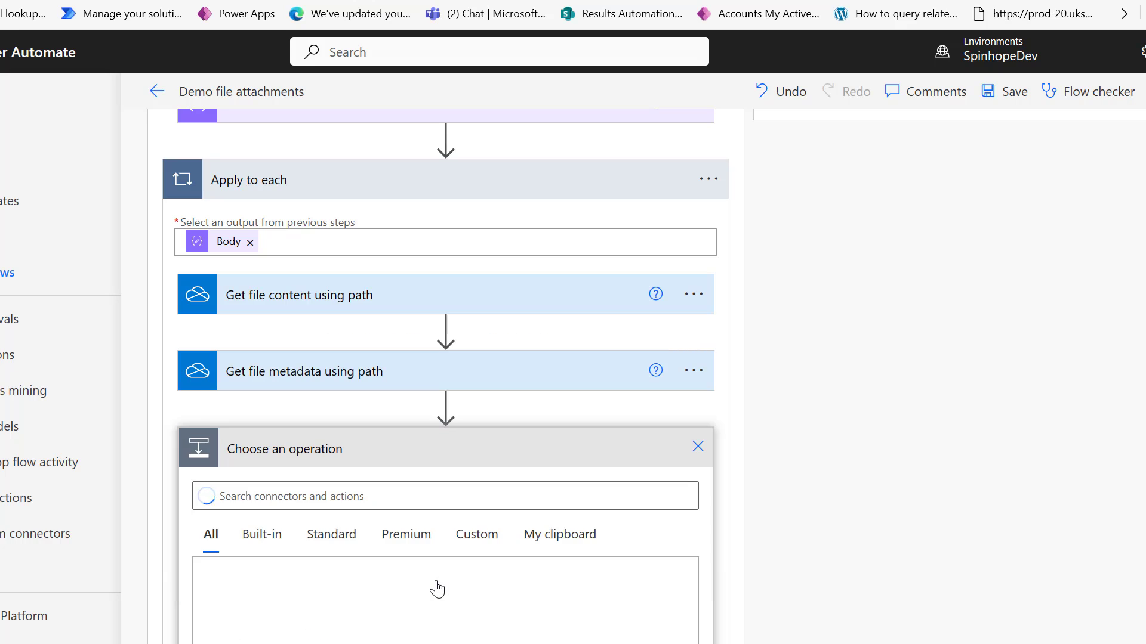
type("delete file")
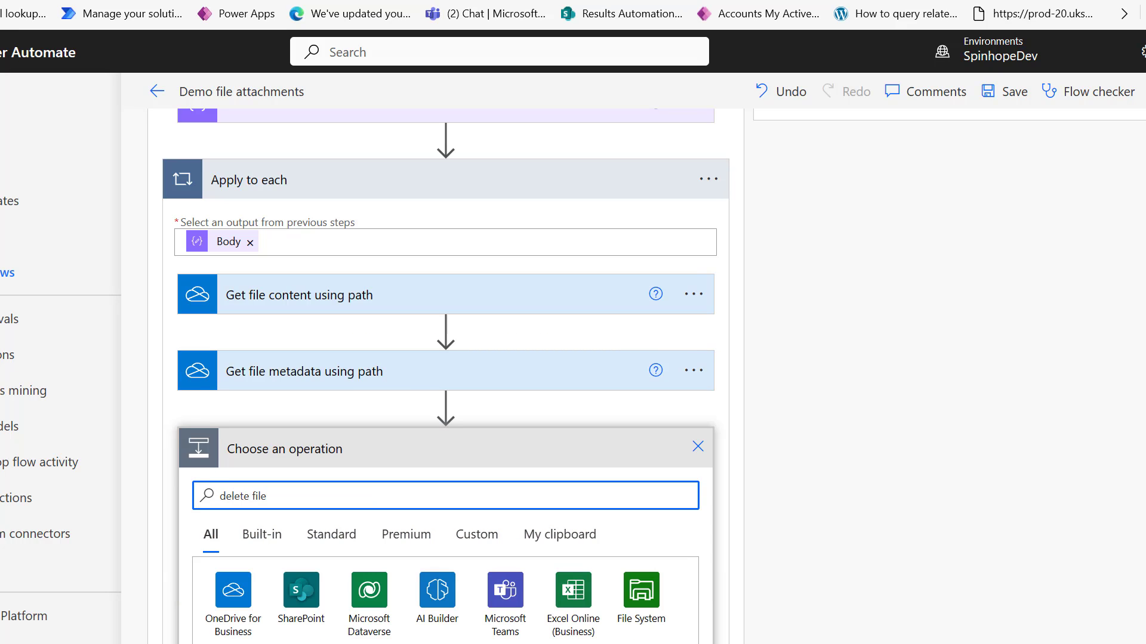
left_click(394, 643)
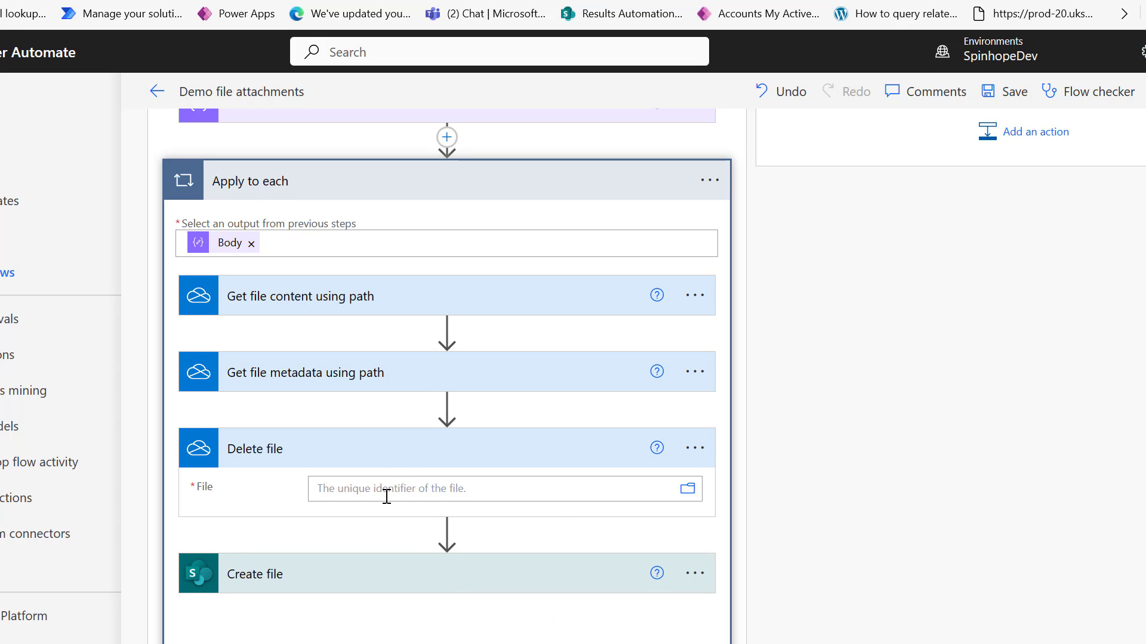
left_click(387, 497)
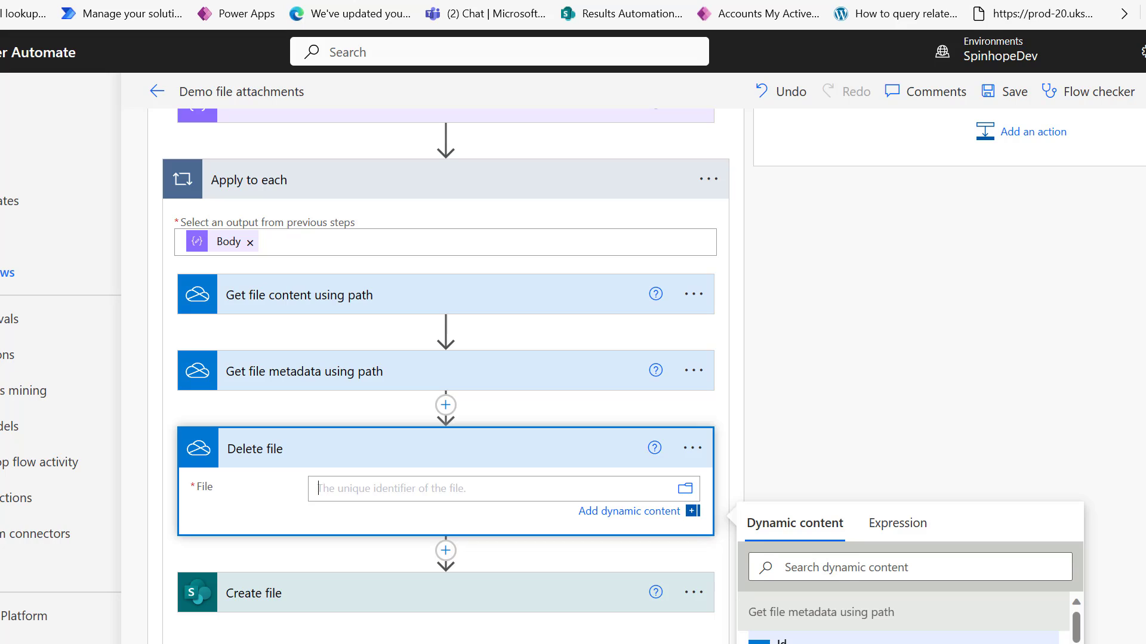
left_click(788, 640)
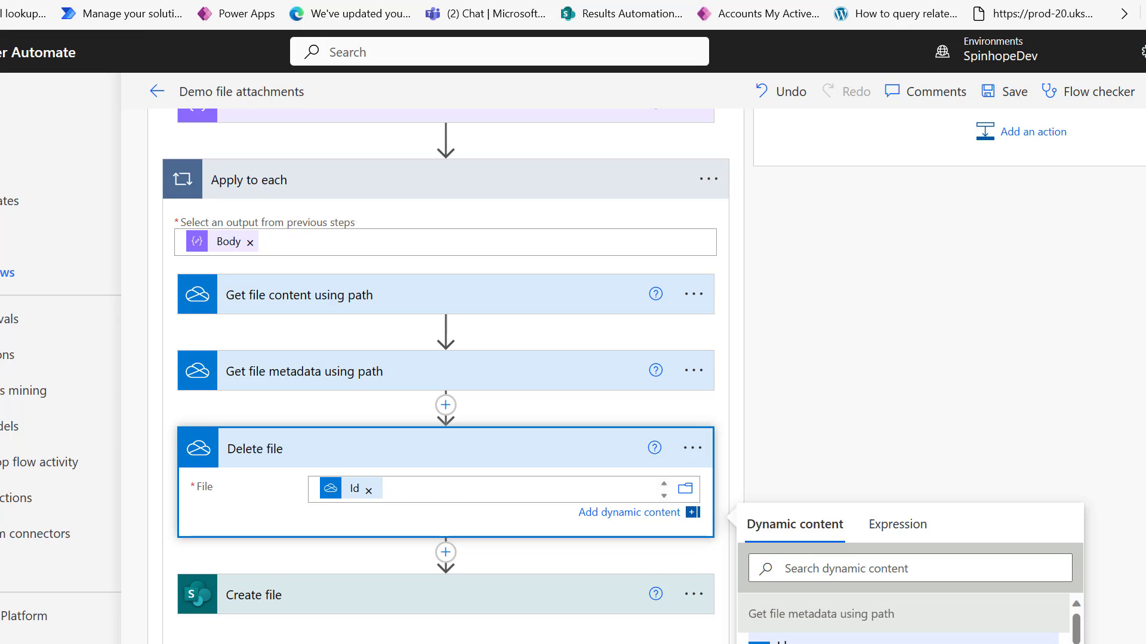
Delete the Get file metadata using path and Delete file steps from the loop.
left_click(694, 371)
left_click(786, 603)
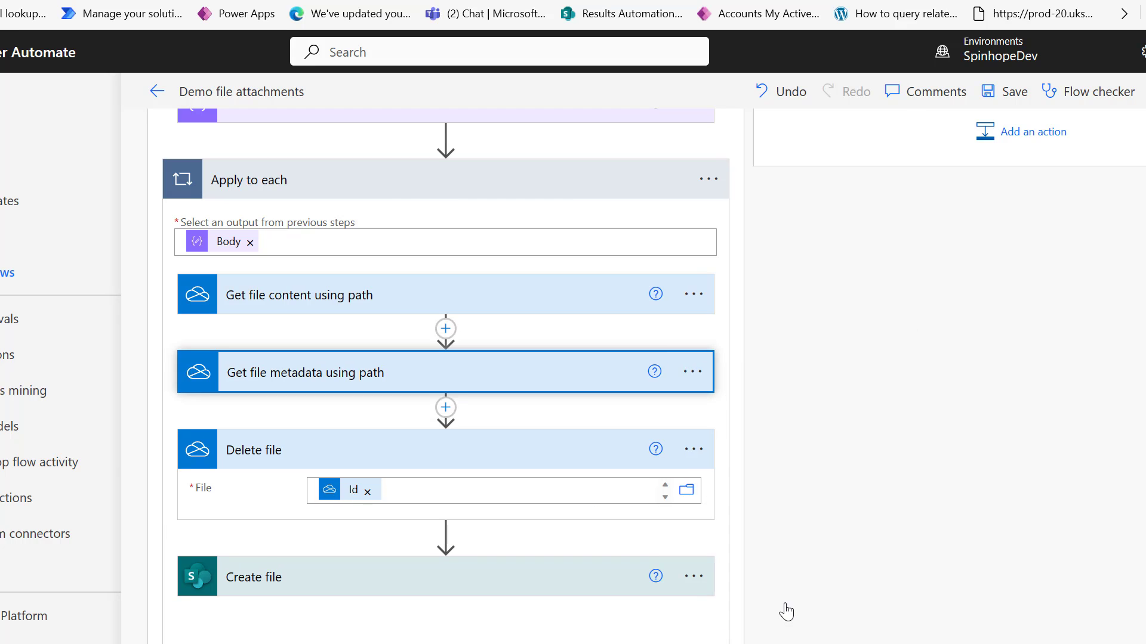
left_click(599, 454)
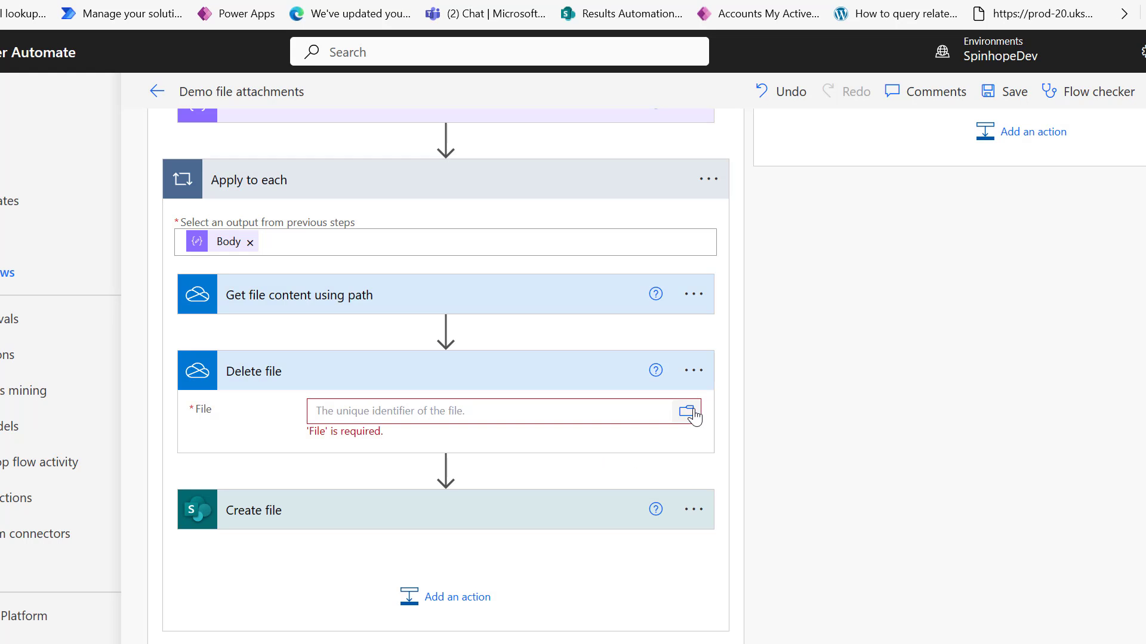
left_click(692, 375)
left_click(756, 603)
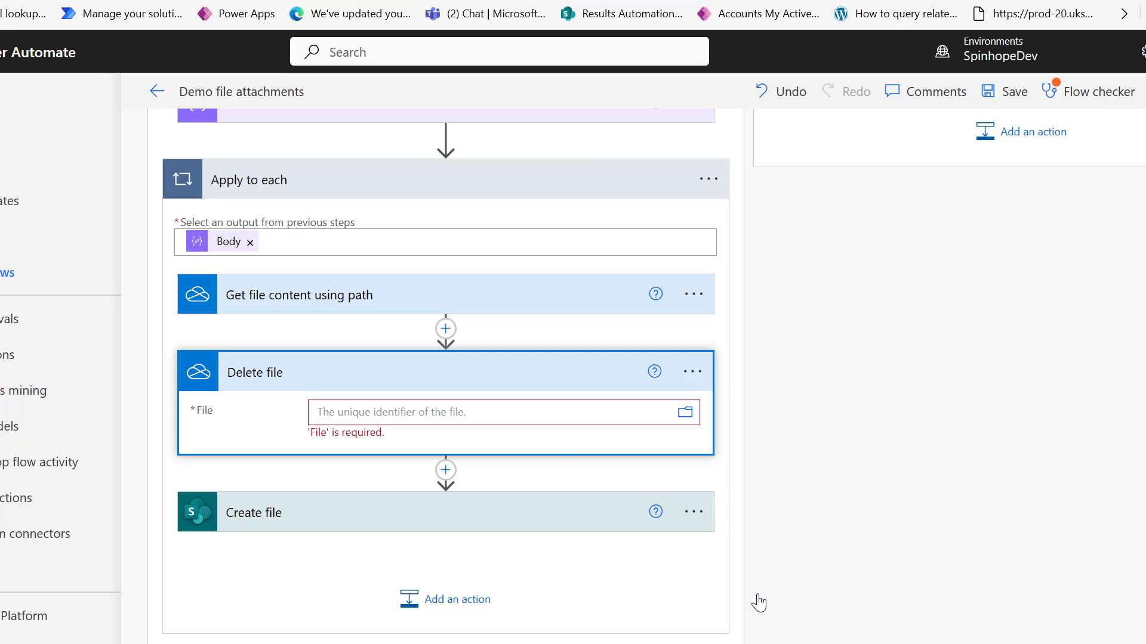
left_click(598, 452)
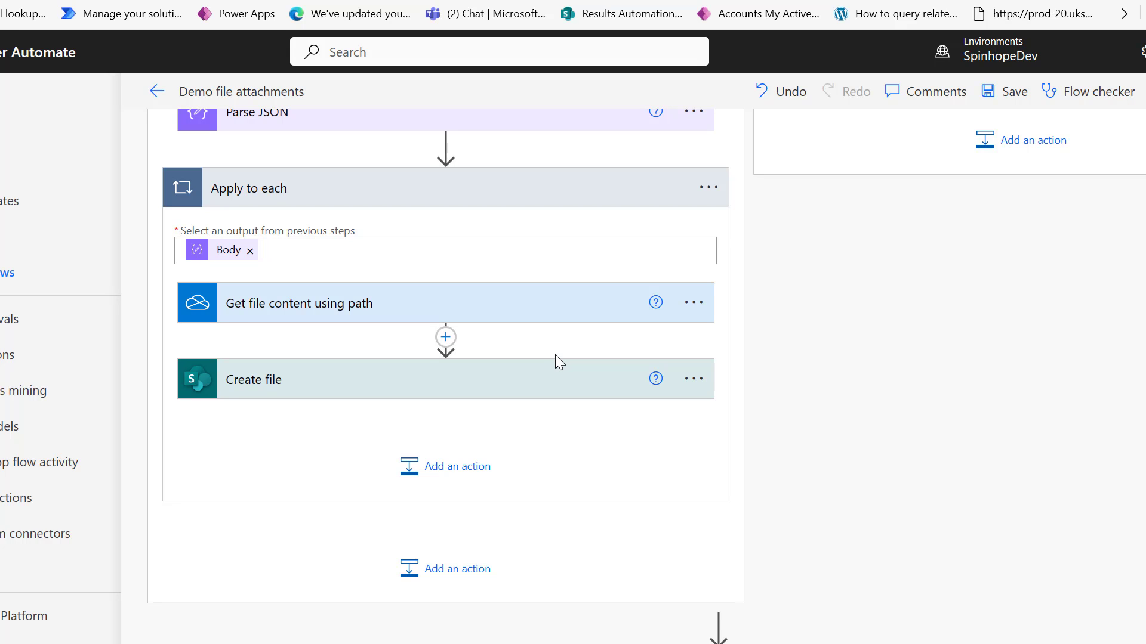
Collapse the first Condition to see the whole flow, then re-expand it to review its branches.
scroll(486, 396, "up", 5)
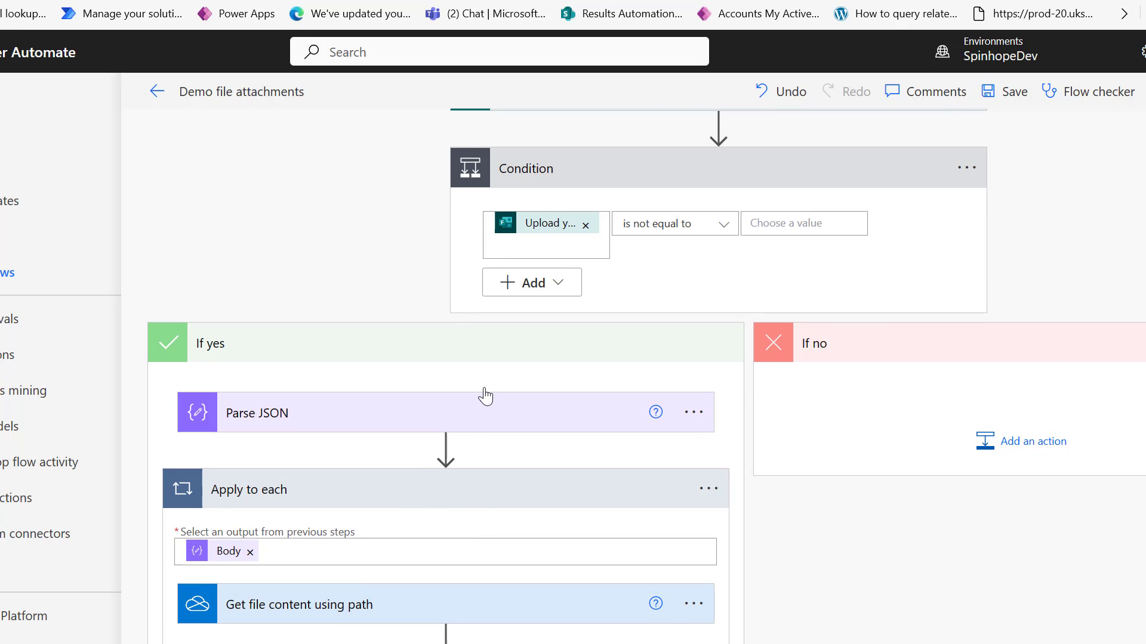
left_click(596, 182)
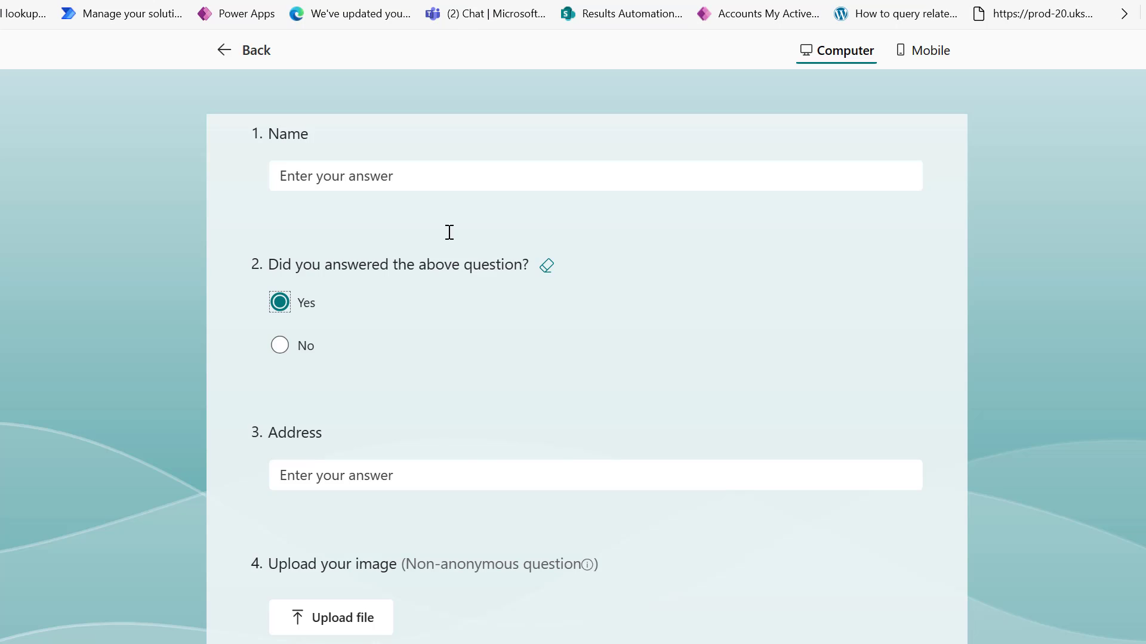
left_click(490, 463)
scroll(489, 462, "down", 4)
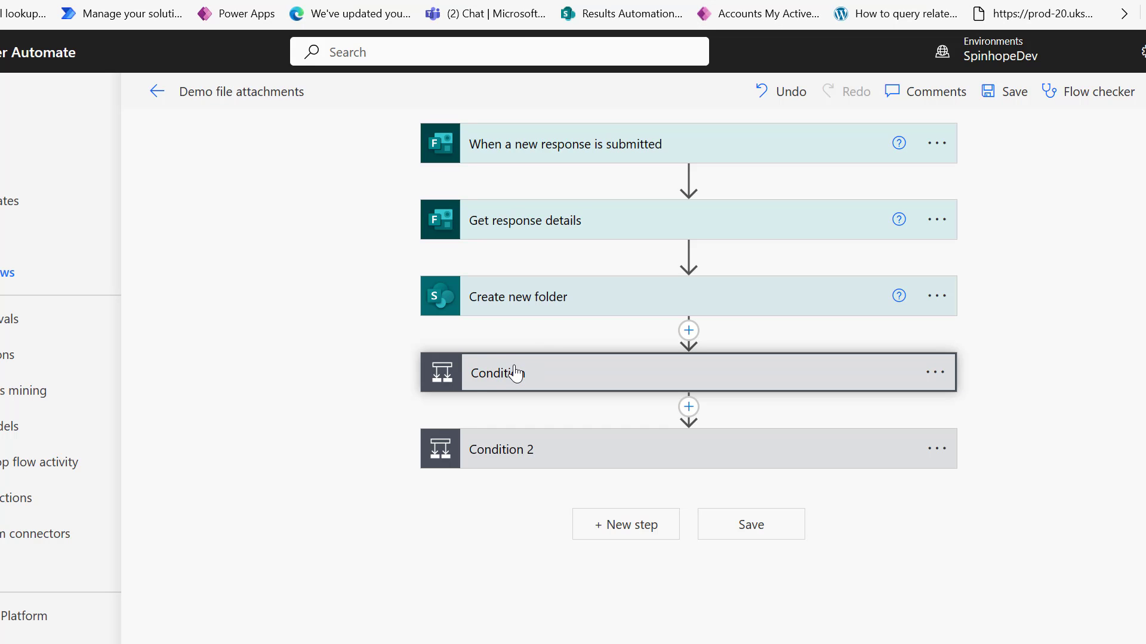
left_click(514, 374)
scroll(647, 376, "down", 5)
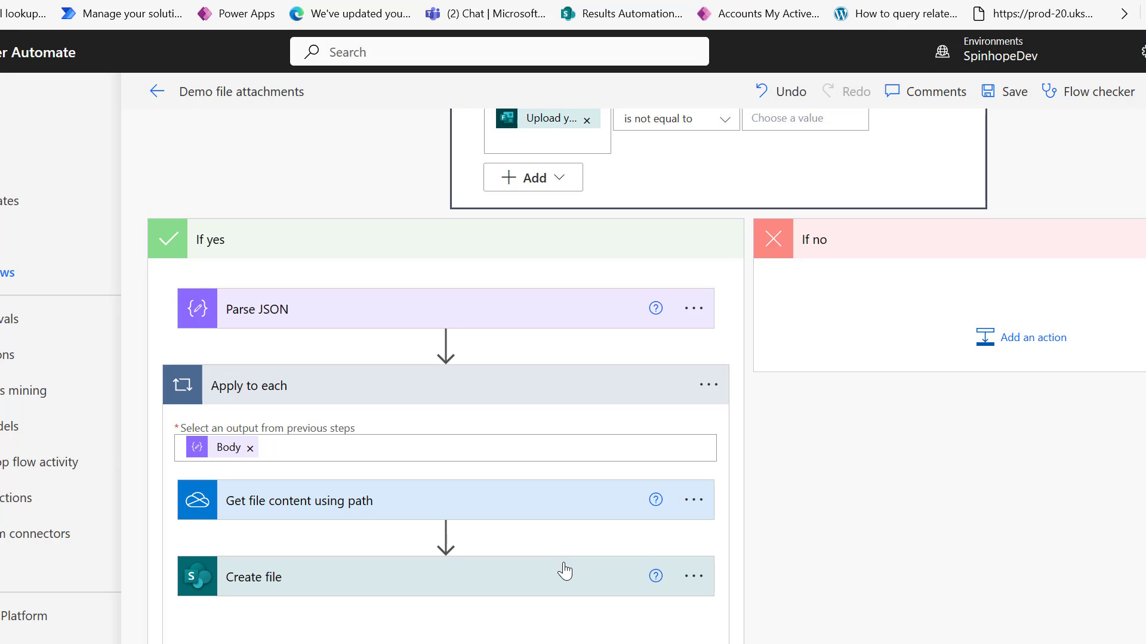
scroll(565, 571, "up", 3)
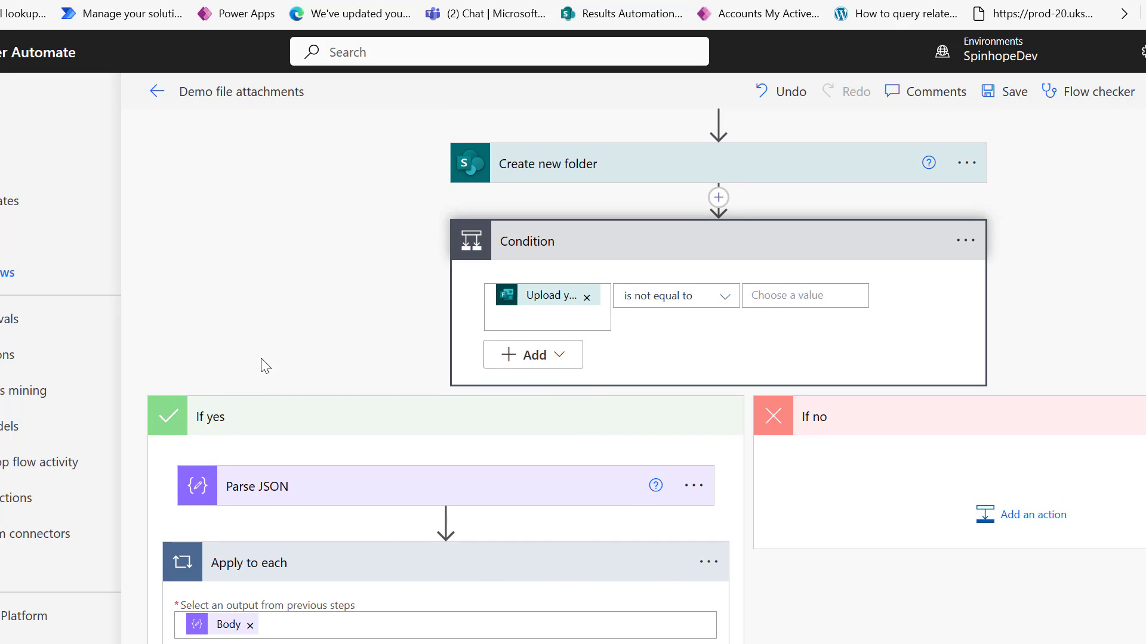
scroll(259, 477, "down", 3)
scroll(292, 468, "up", 3)
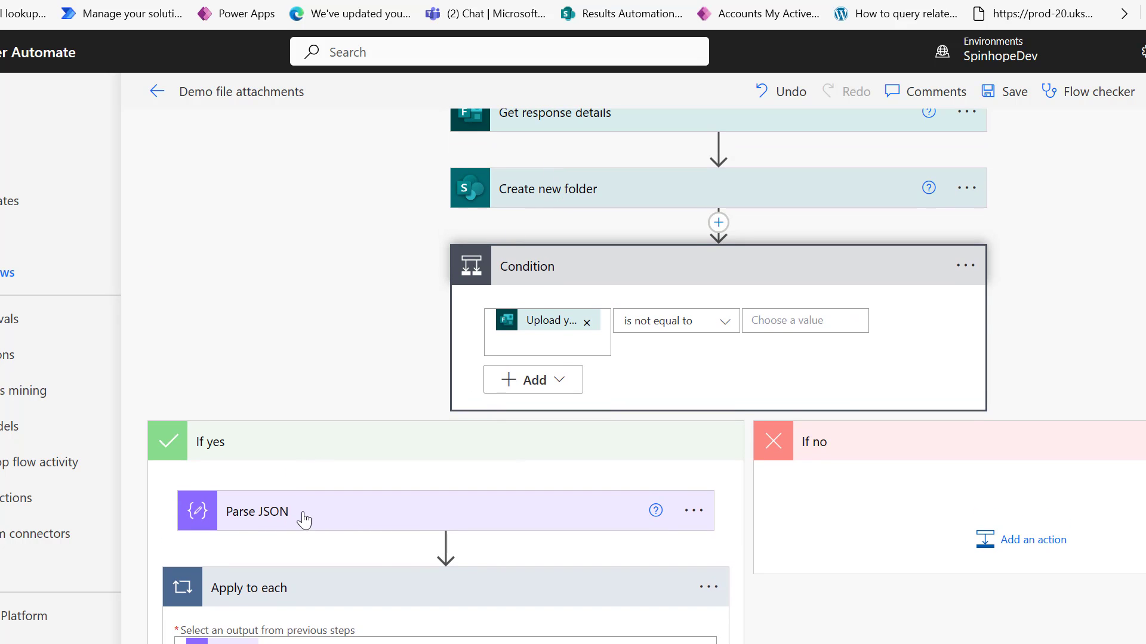
Collapse the first Condition and expand Condition 2 down to Get file content using path 2, then bring up the Notepad notes.
left_click(332, 587)
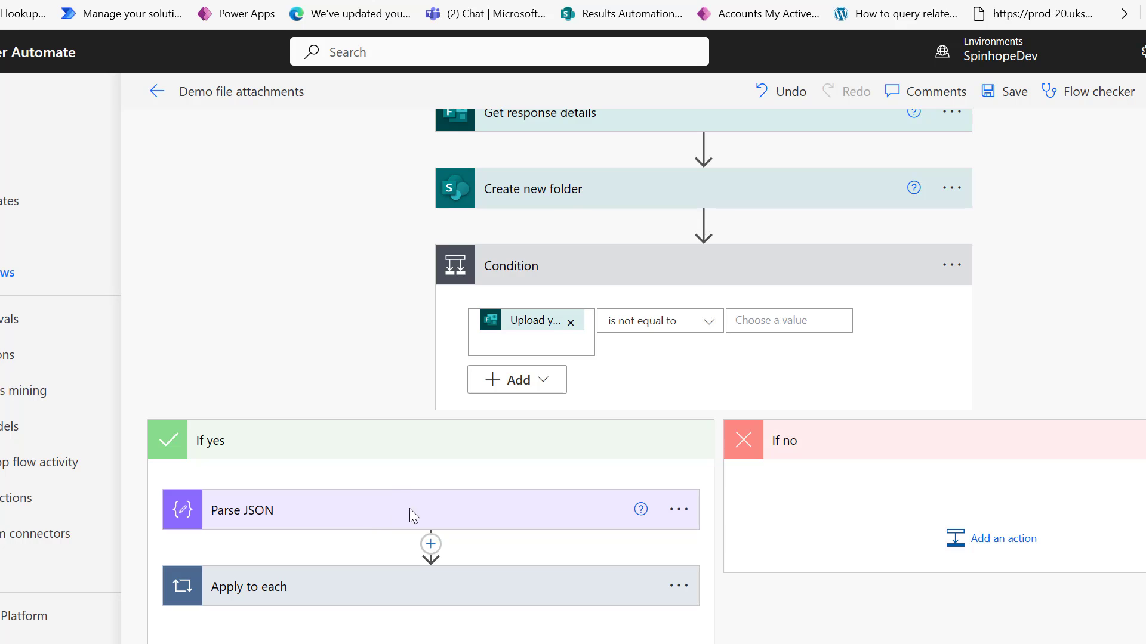
left_click(563, 264)
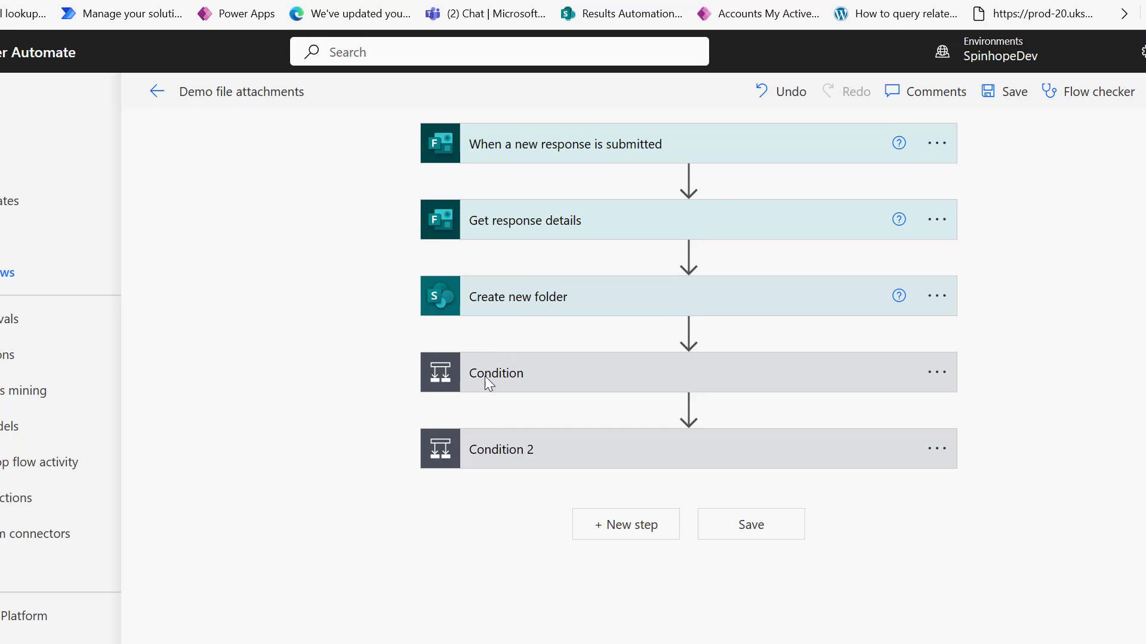
left_click(517, 446)
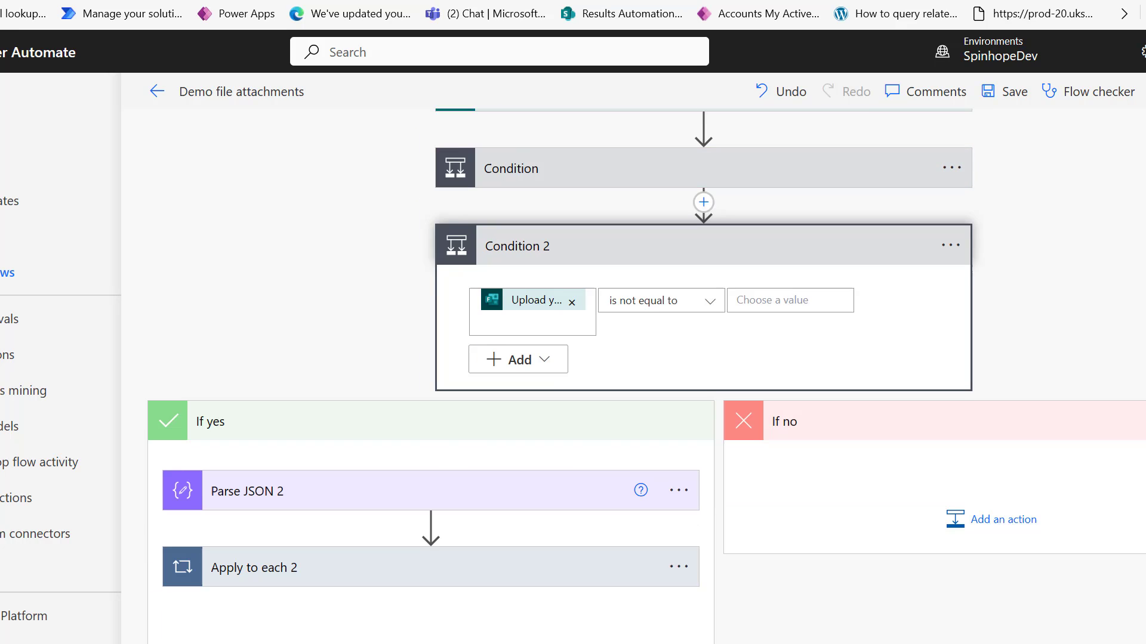
left_click(338, 557)
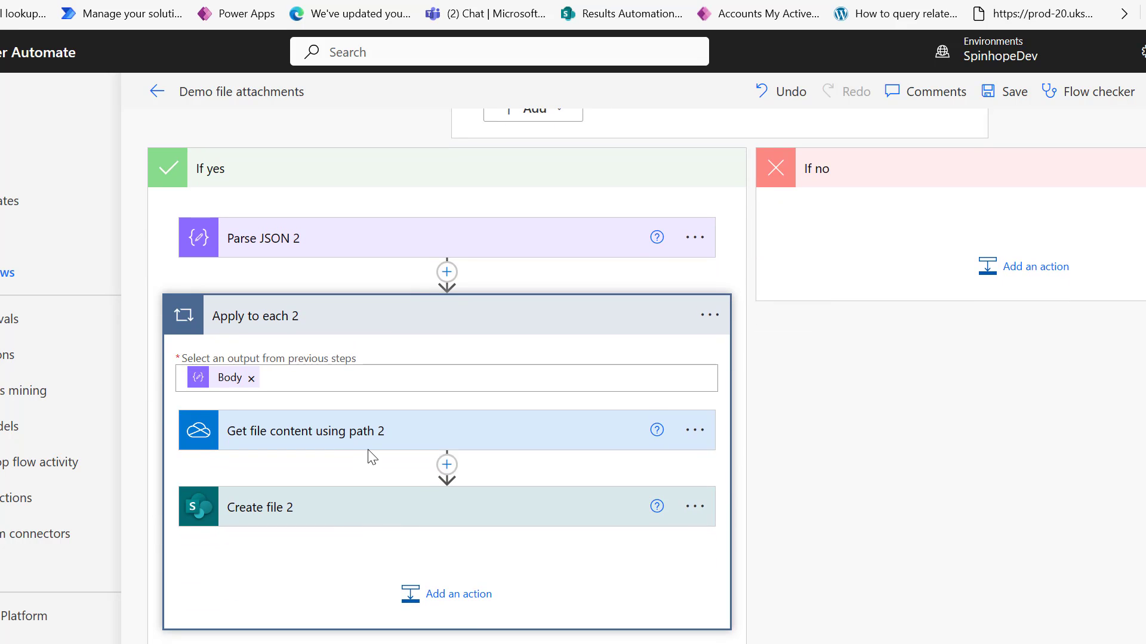
left_click(371, 434)
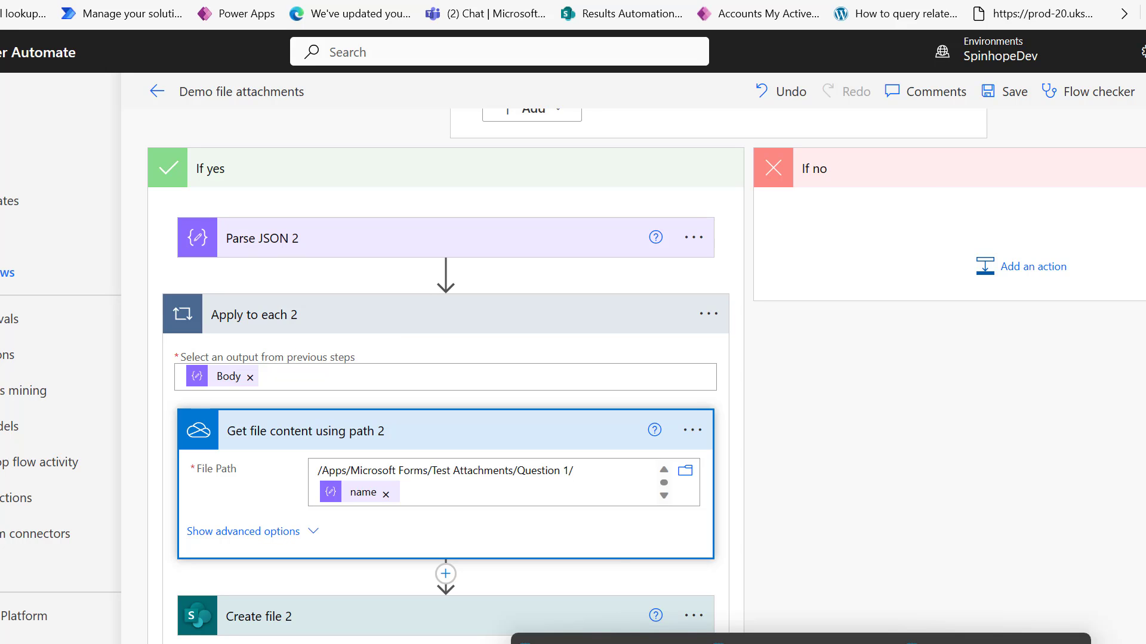
left_click(994, 639)
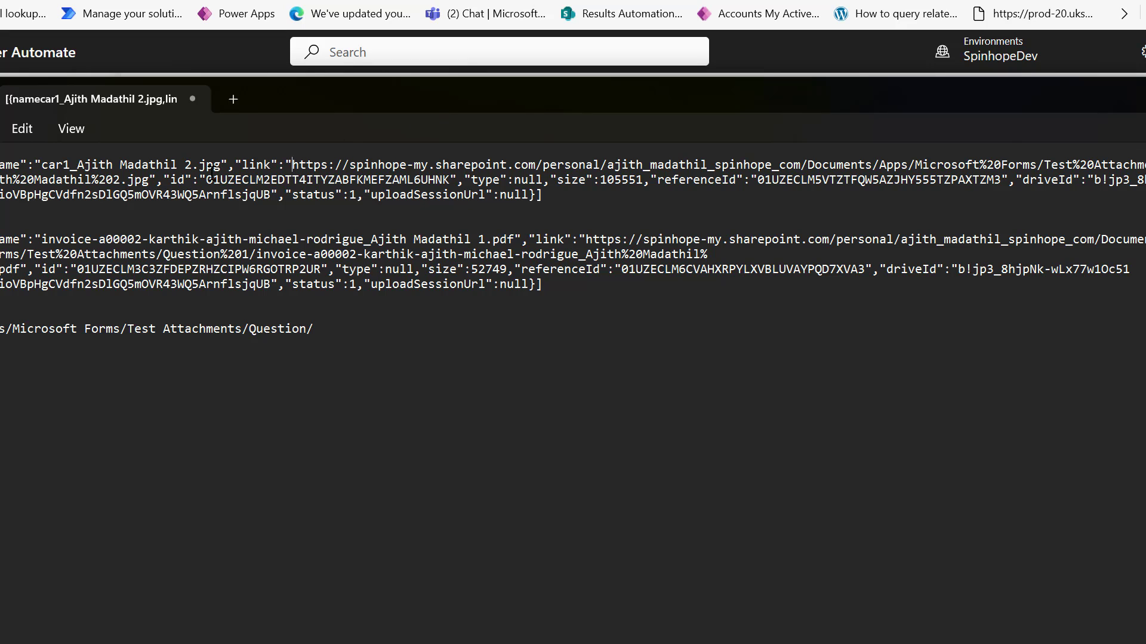
Copy both uploaded files' links from the JSON into Notepad on separate lines.
left_click(154, 181, "shift")
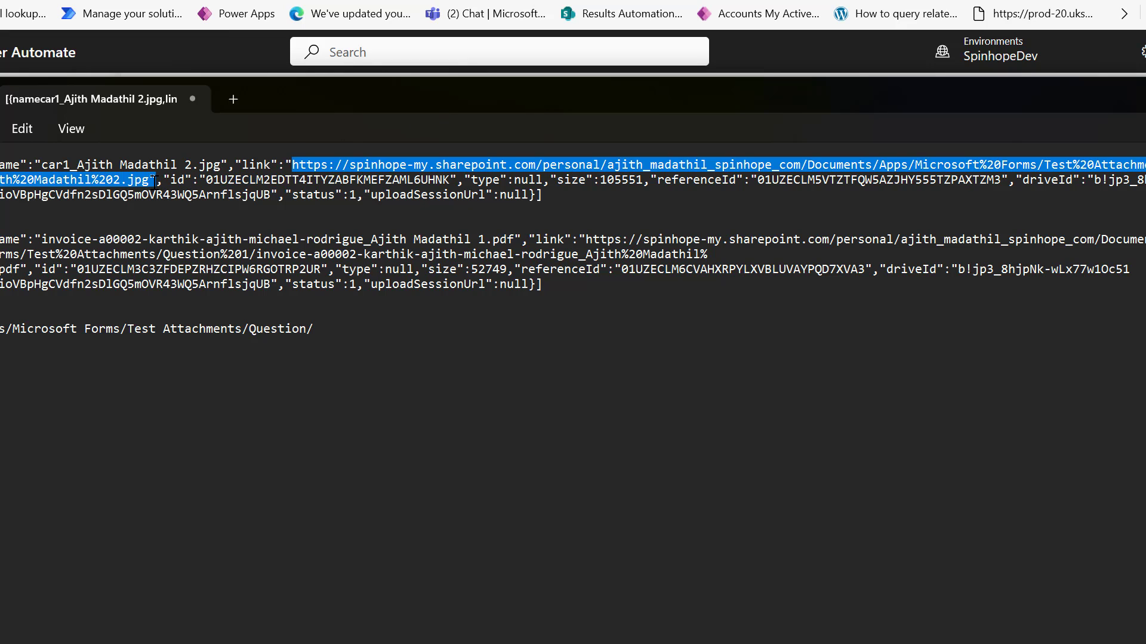
left_click_drag(340, 328, 1, 329)
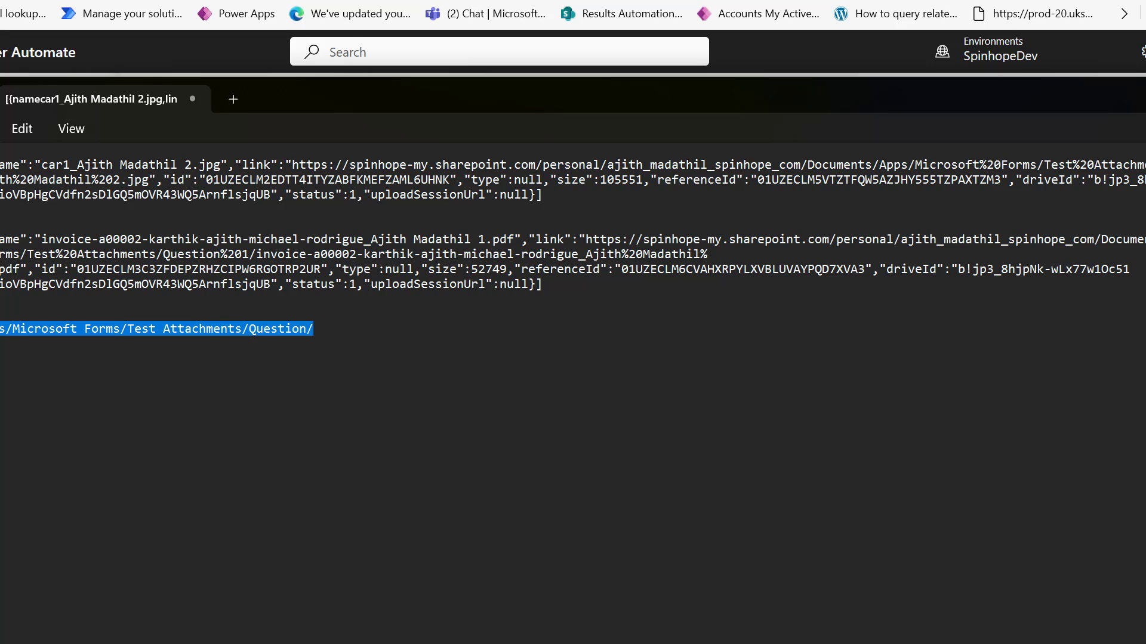
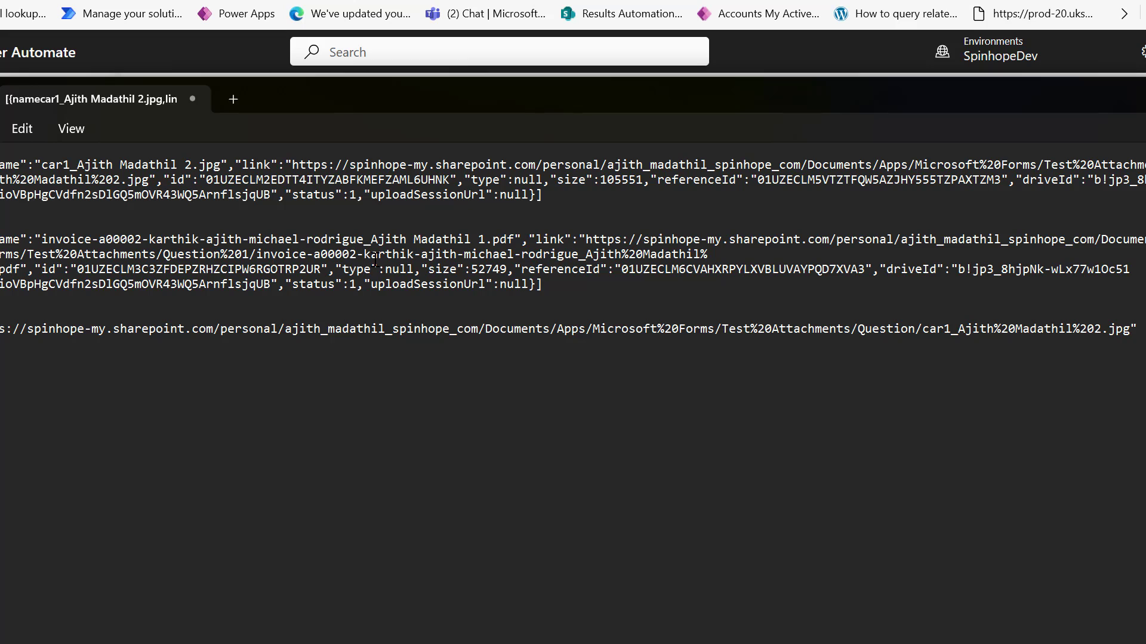
left_click(21, 270, "shift")
key("ctrl+c")
left_click(70, 352)
key("ctrl+v")
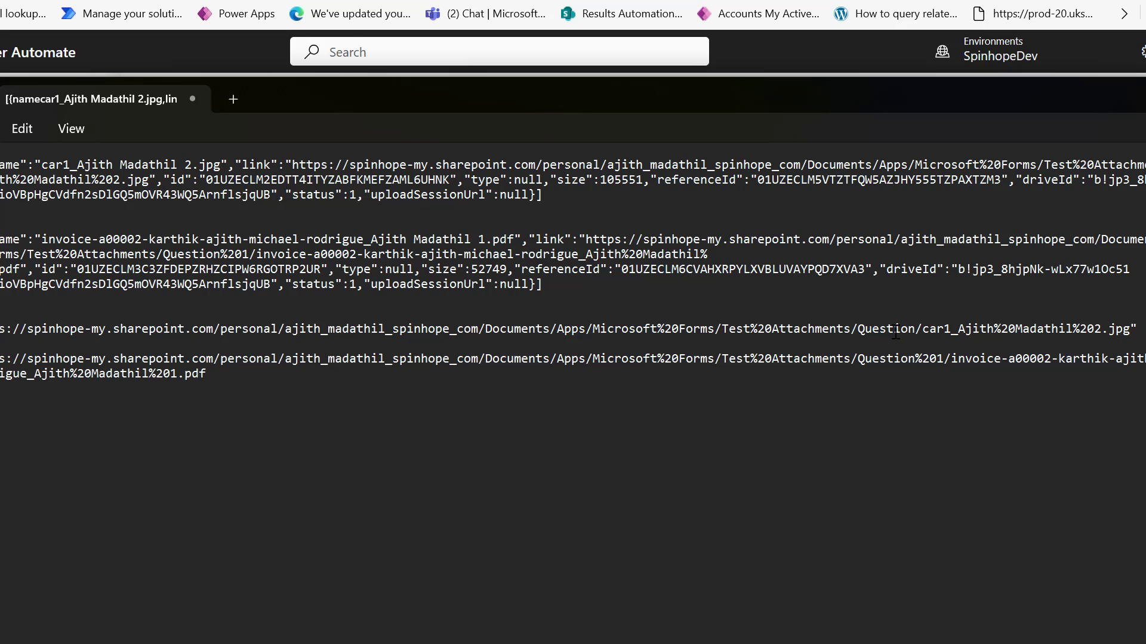
Trim the links to their folders, ending Question/ and Question%201/, then return to the flow.
left_click_drag(854, 331, 1136, 331)
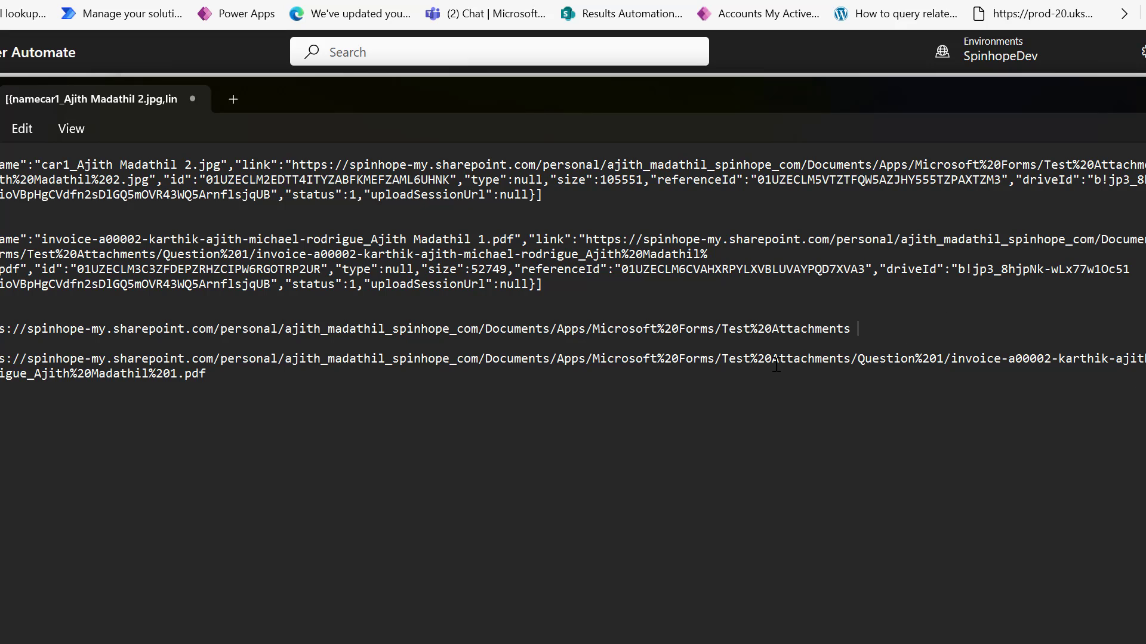
left_click_drag(850, 360, 1130, 332)
left_click(962, 358)
key("ctrl+z")
key("ctrl+shift+End")
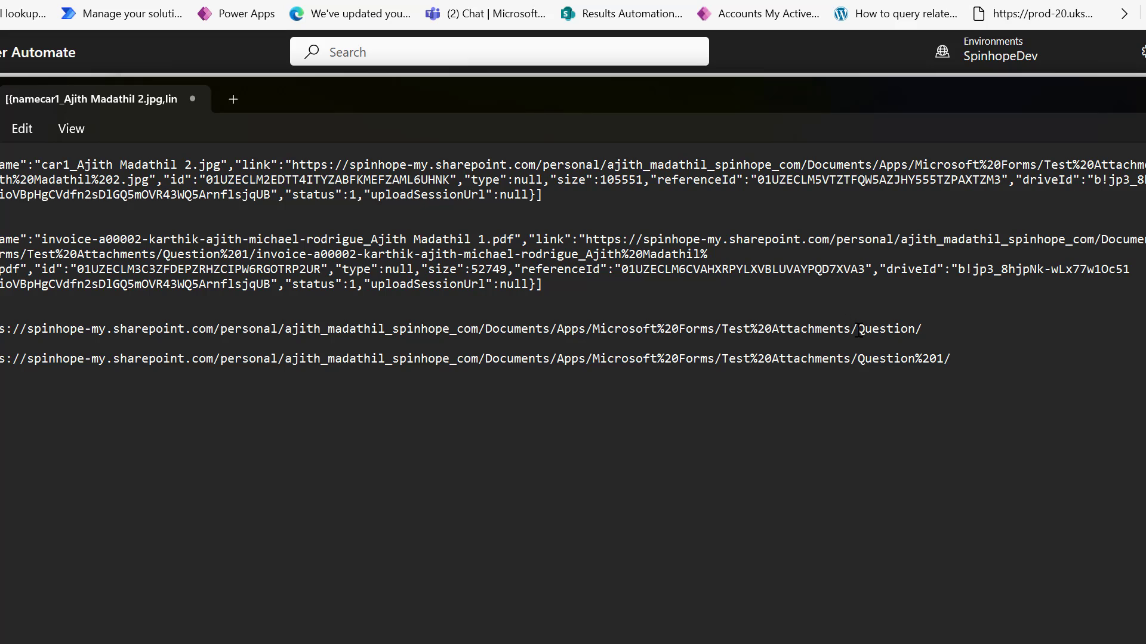
left_click_drag(850, 332, 922, 332)
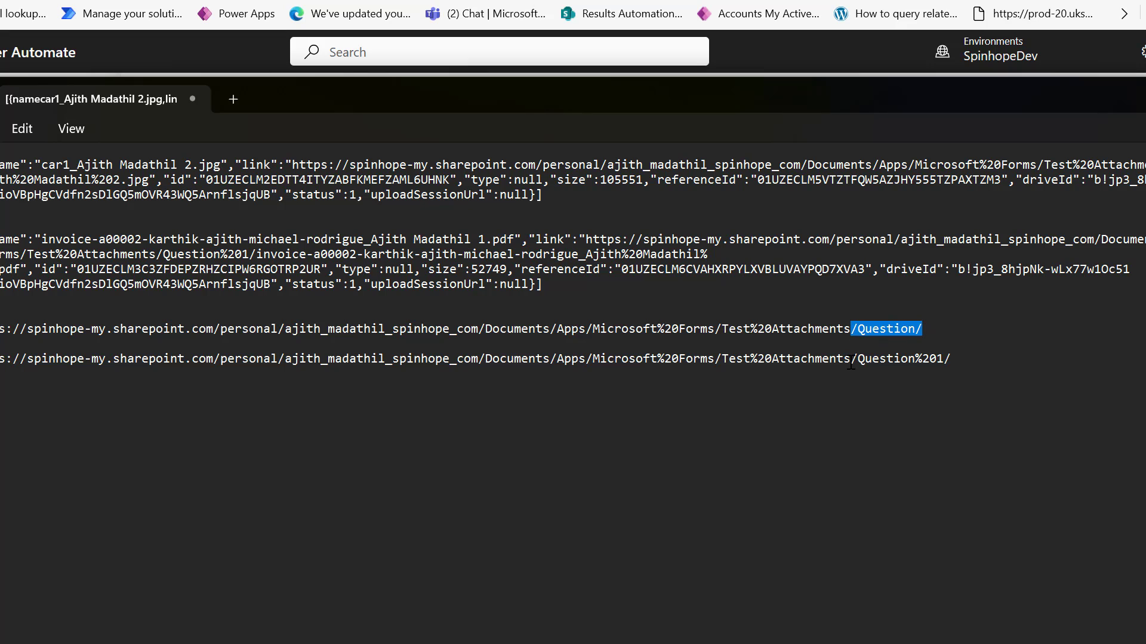
left_click_drag(853, 362, 955, 358)
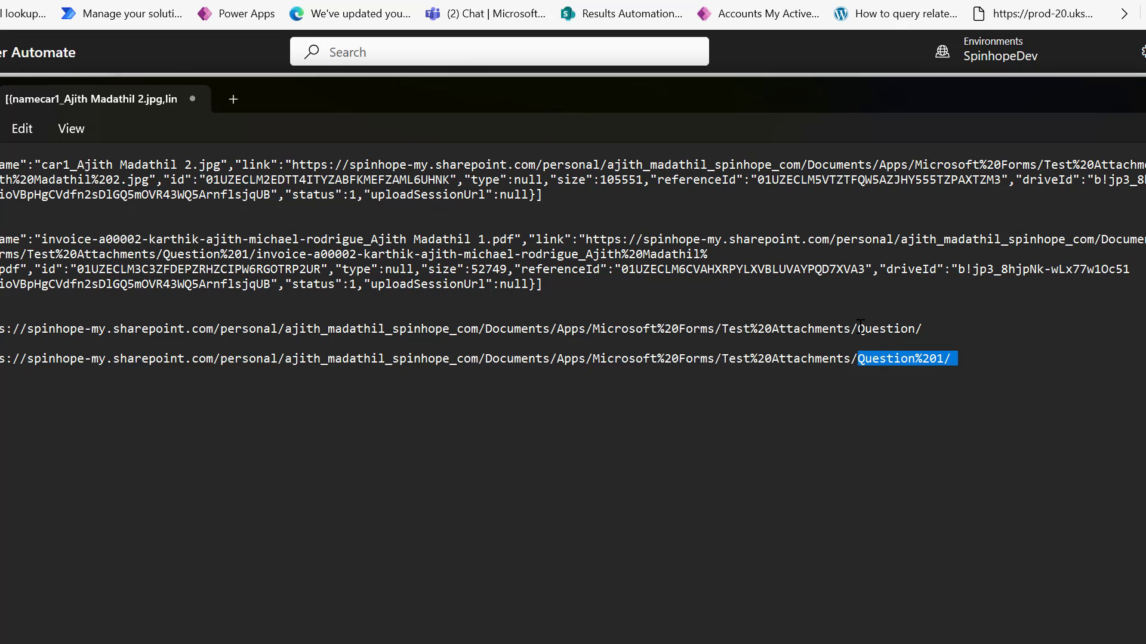
left_click_drag(858, 330, 0, 330)
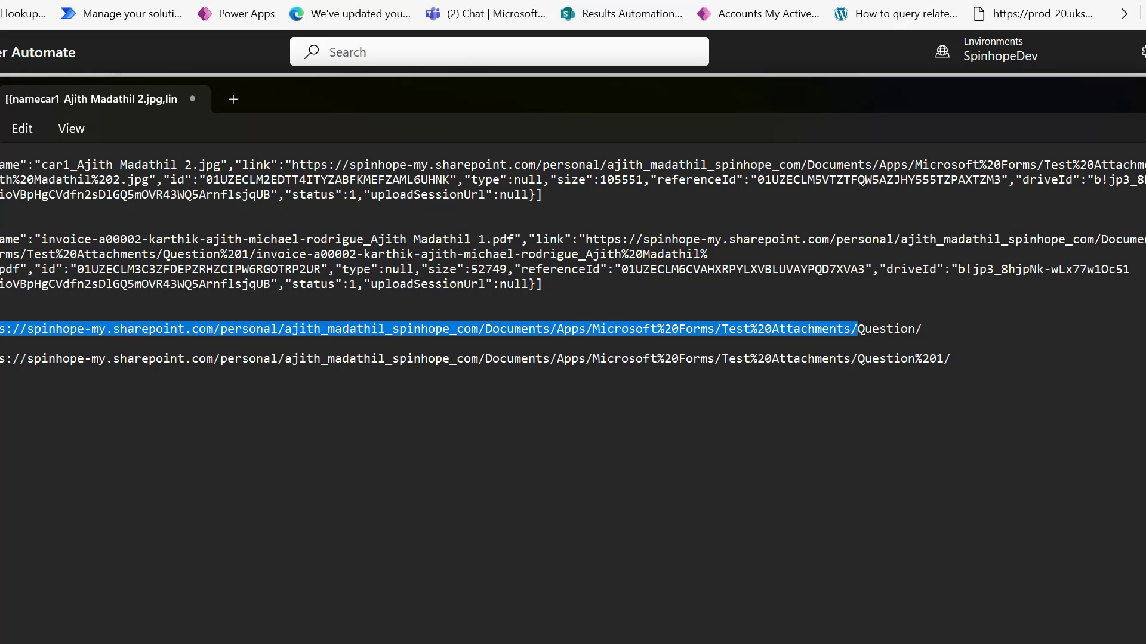
left_click(529, 417)
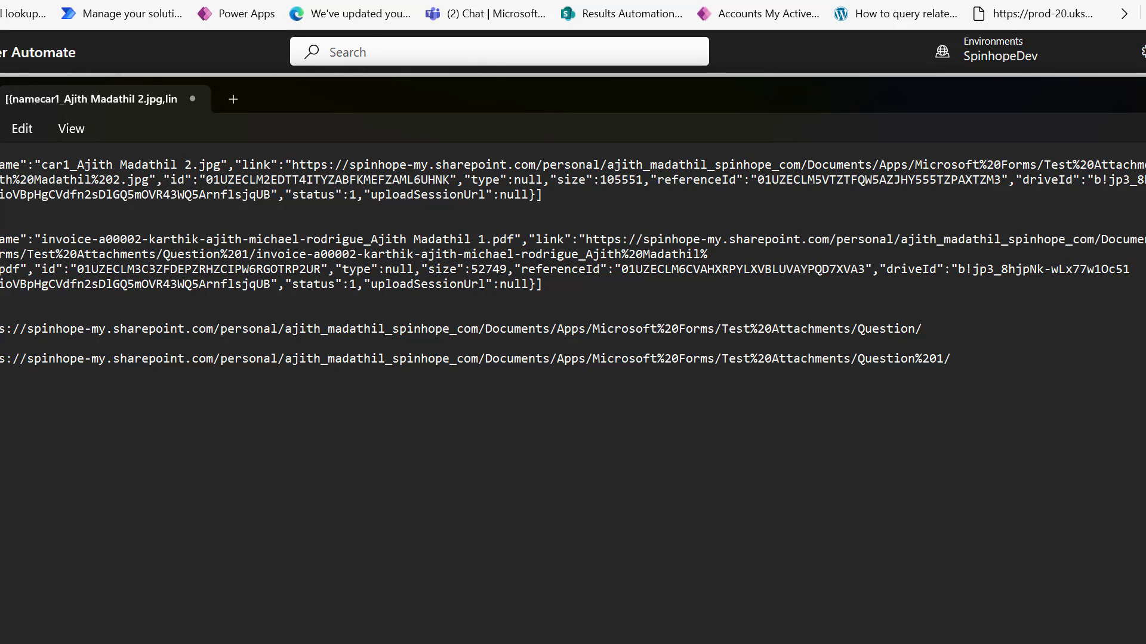
left_click_drag(543, 195, 1, 165)
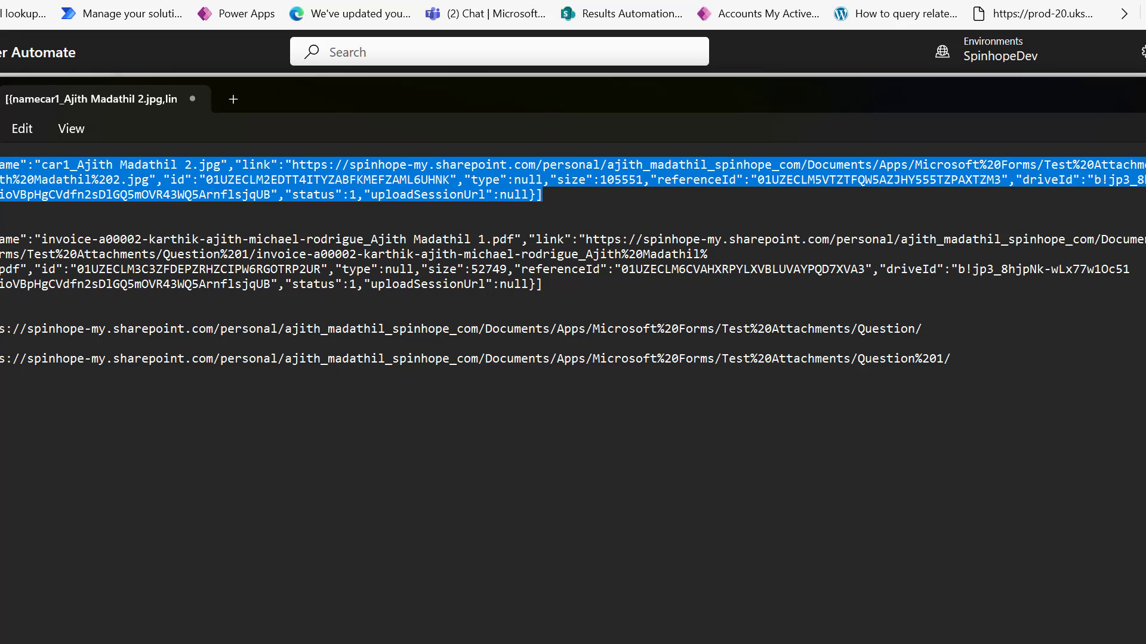
key("alt+Tab")
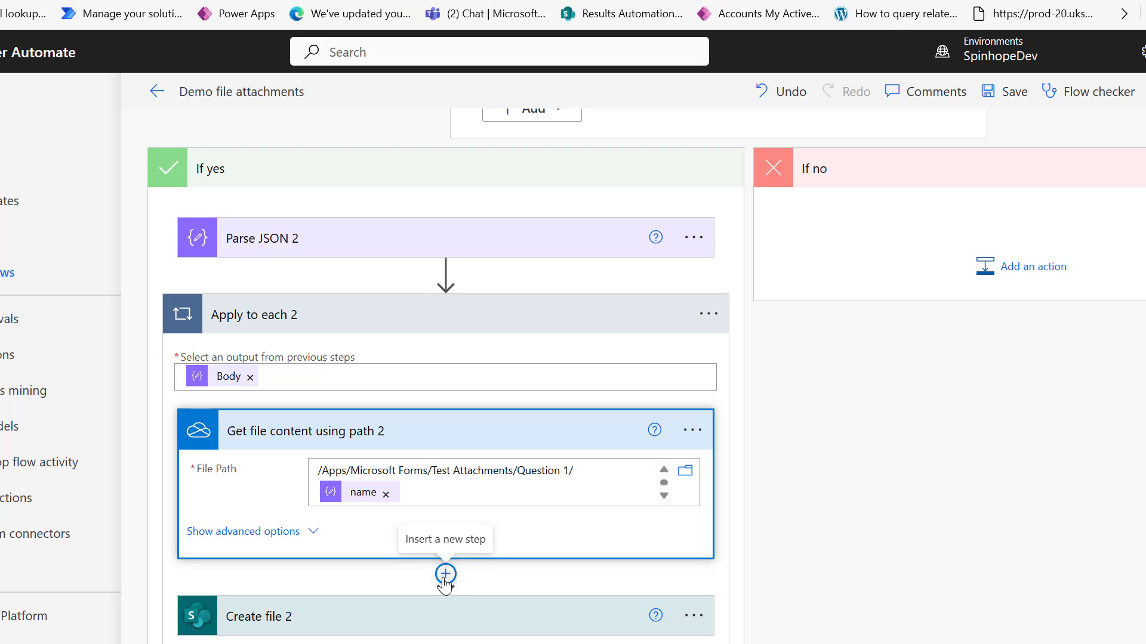
scroll(396, 543, "up", 5)
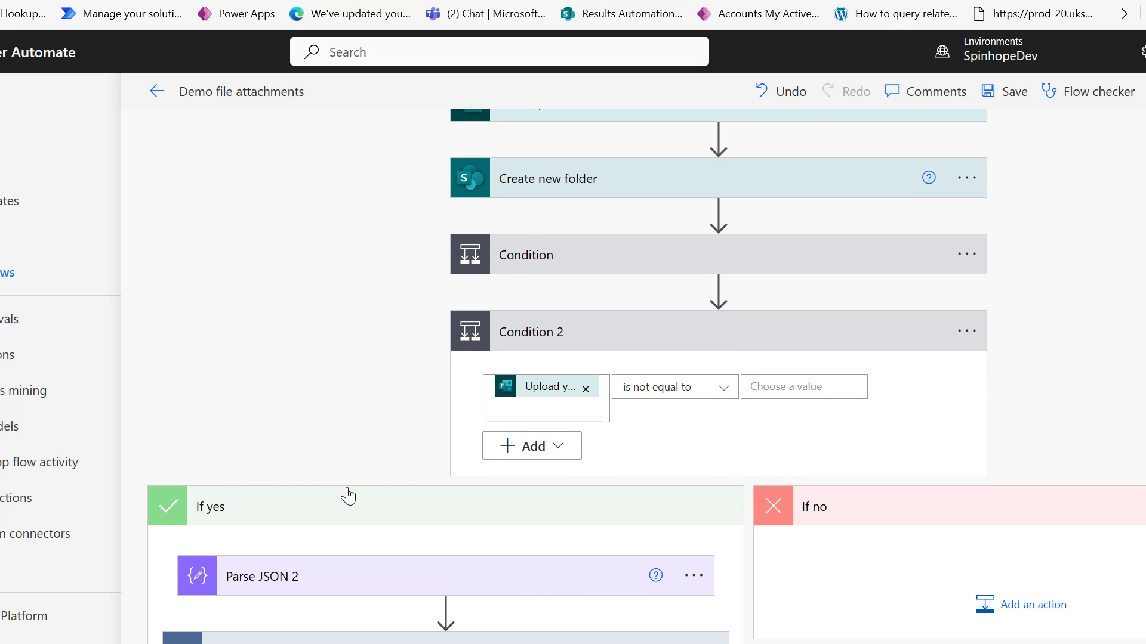
scroll(448, 440, "down", 4)
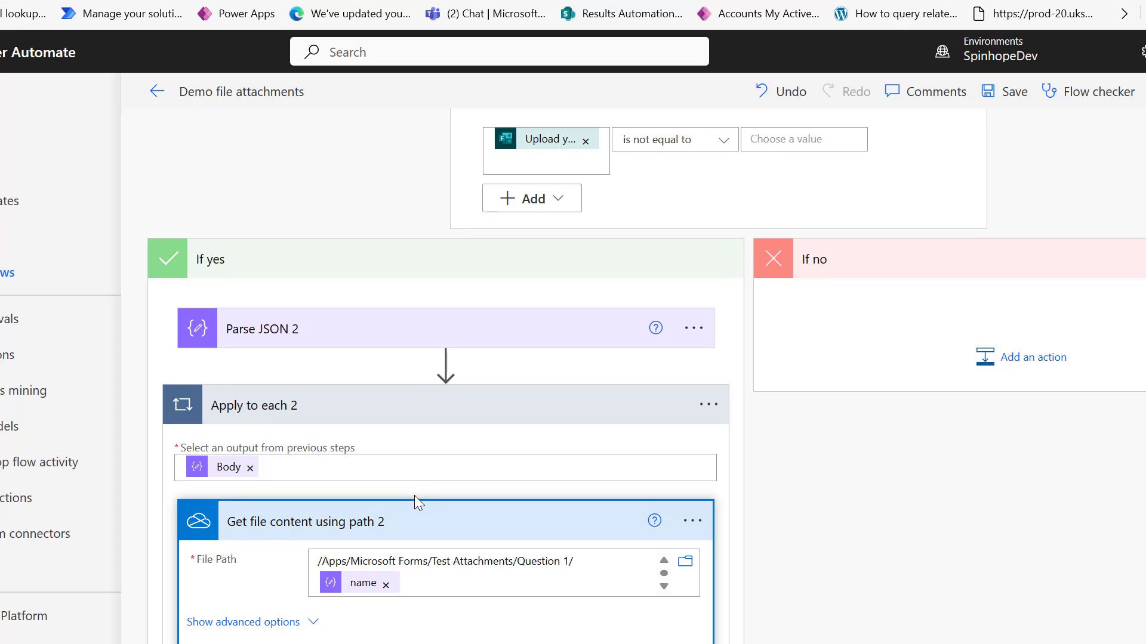
scroll(414, 495, "down", 3)
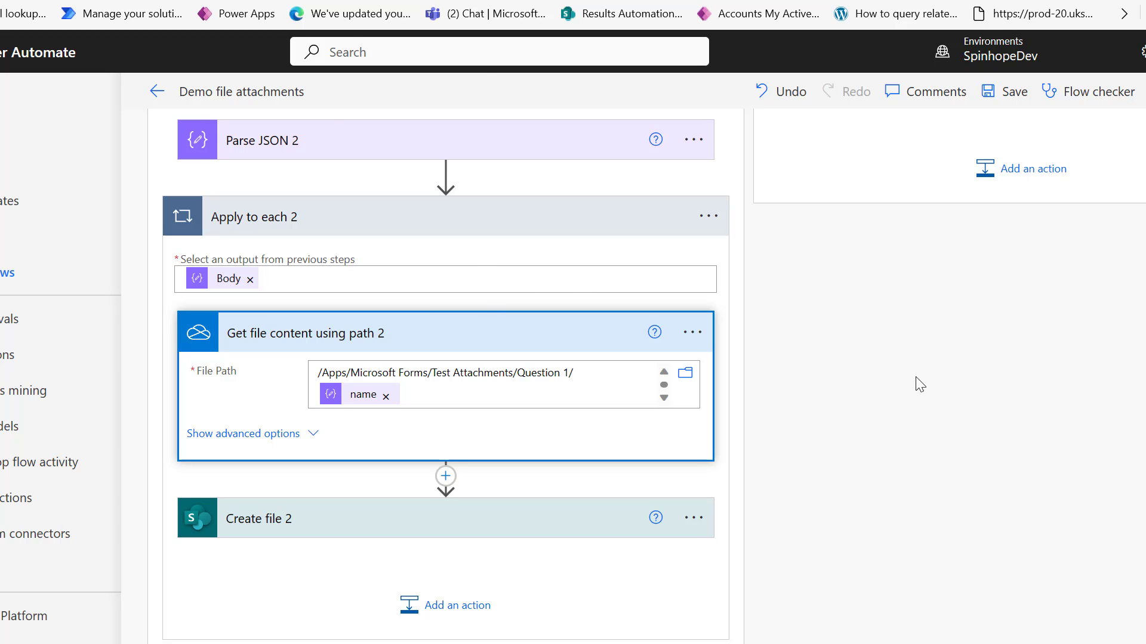
scroll(468, 322, "up", 6)
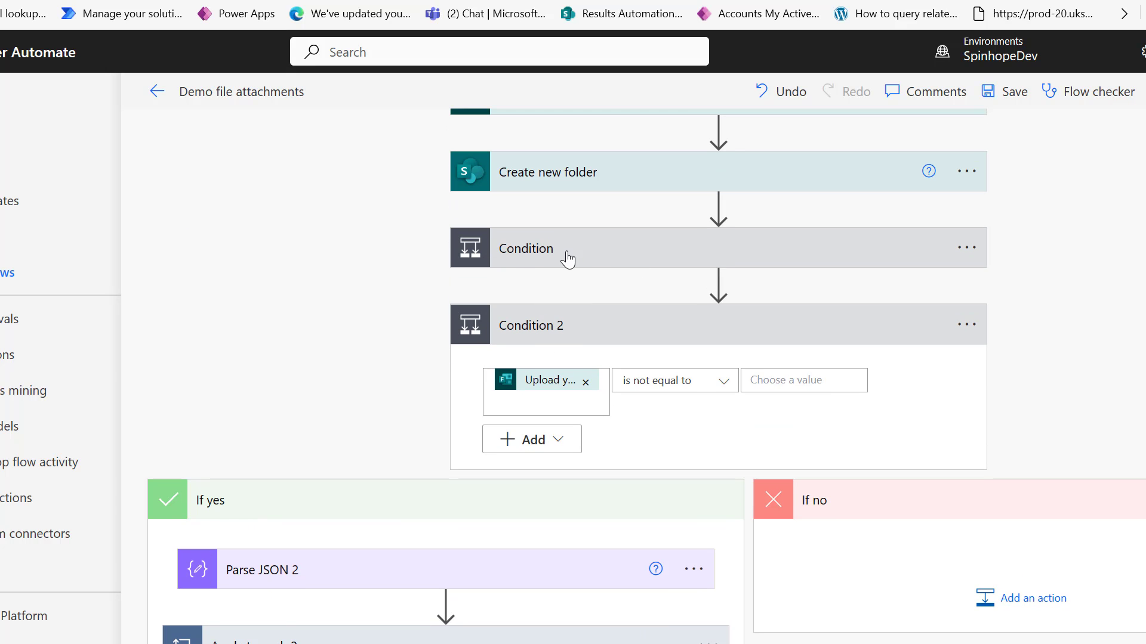
scroll(445, 406, "down", 3)
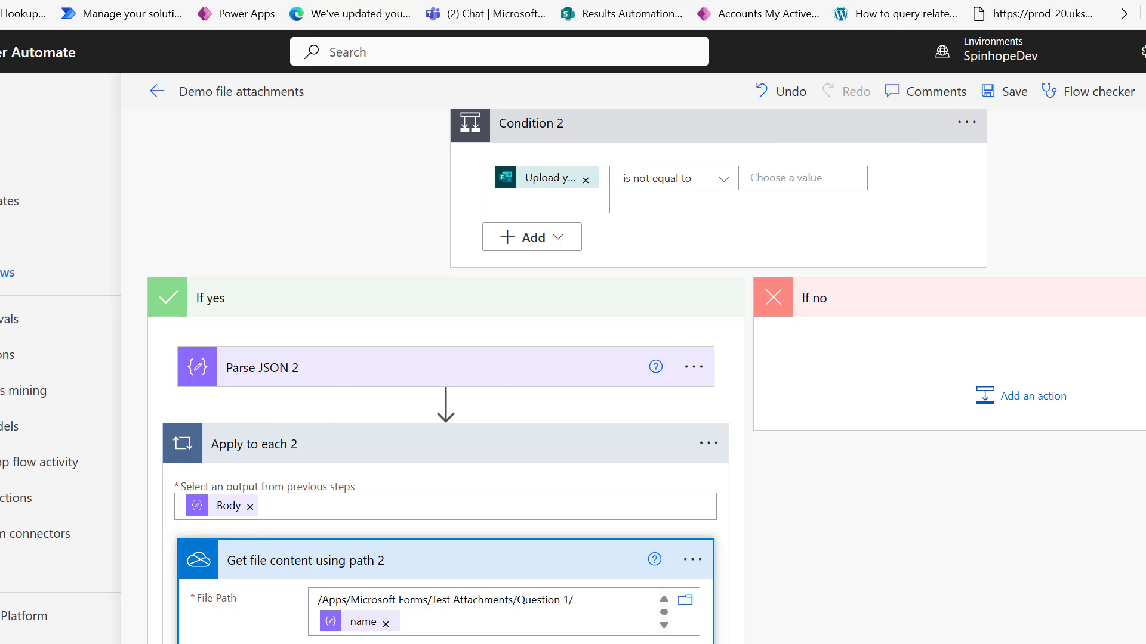
scroll(645, 376, "up", 5)
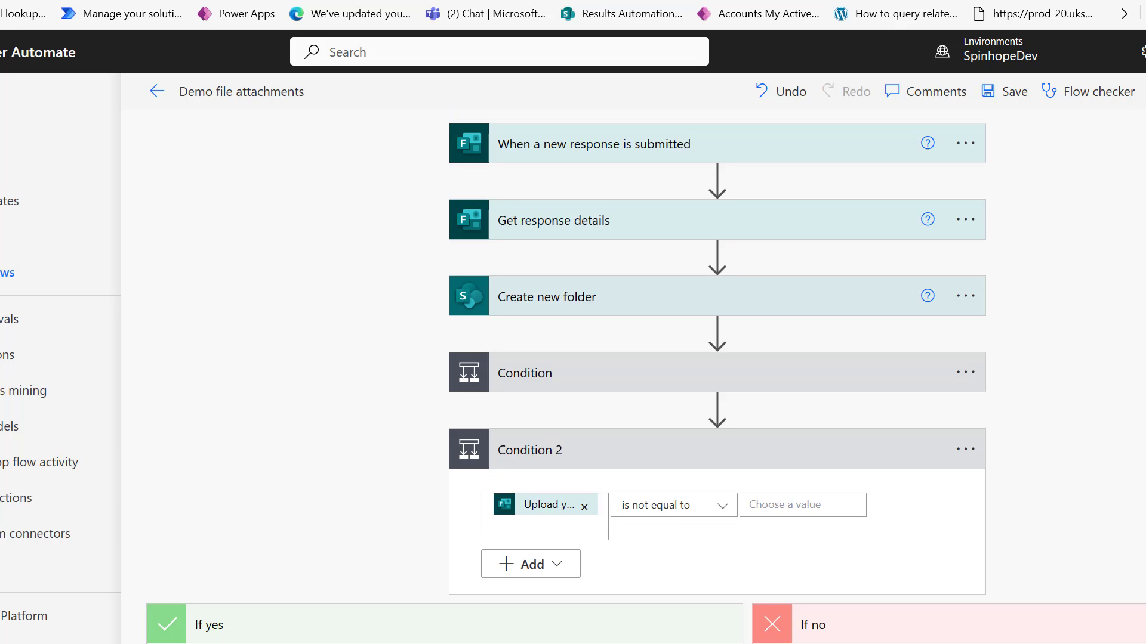